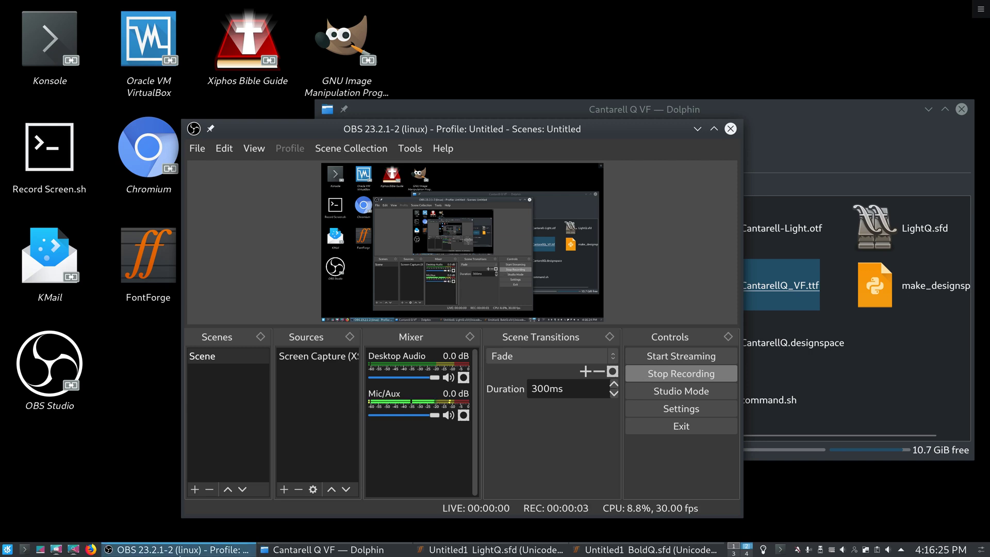
# Minimize OBS to reveal the LightQ.sfd and BoldQ.sfd font windows with their Q glyphs
pyautogui.click(179, 549)
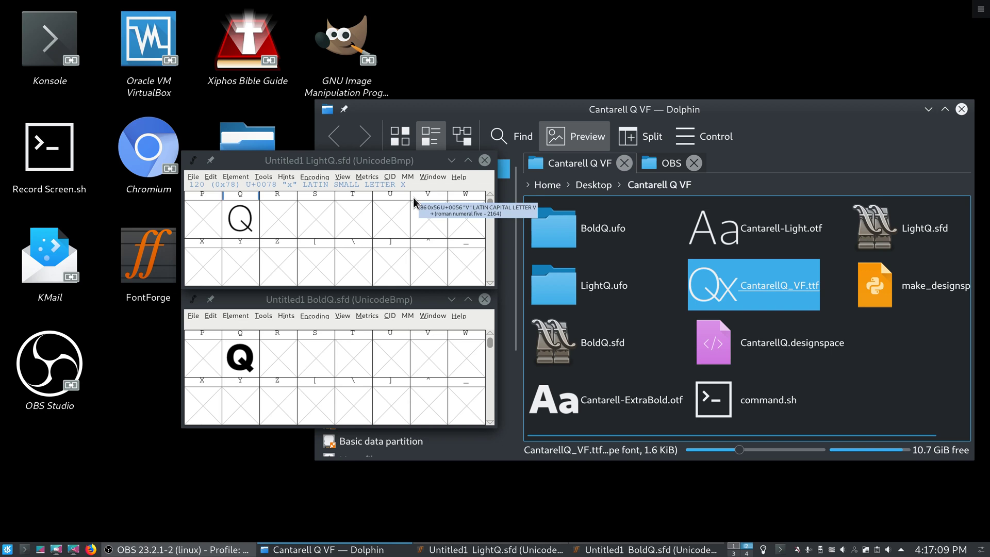
pyautogui.scroll(1, 400, 249)
pyautogui.scroll(5, 399, 248)
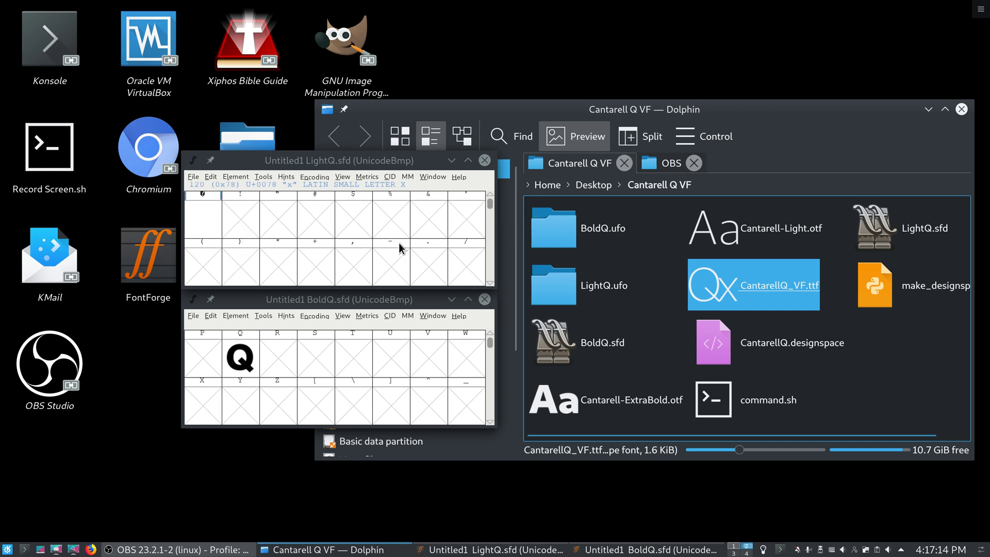
pyautogui.scroll(-2, 400, 248)
pyautogui.scroll(-4, 399, 249)
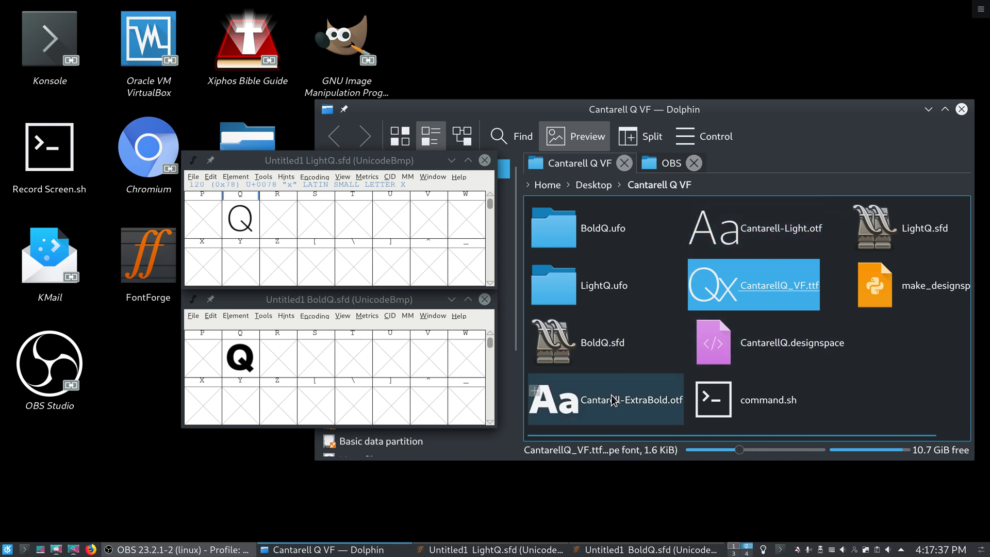
pyautogui.doubleClick(242, 233)
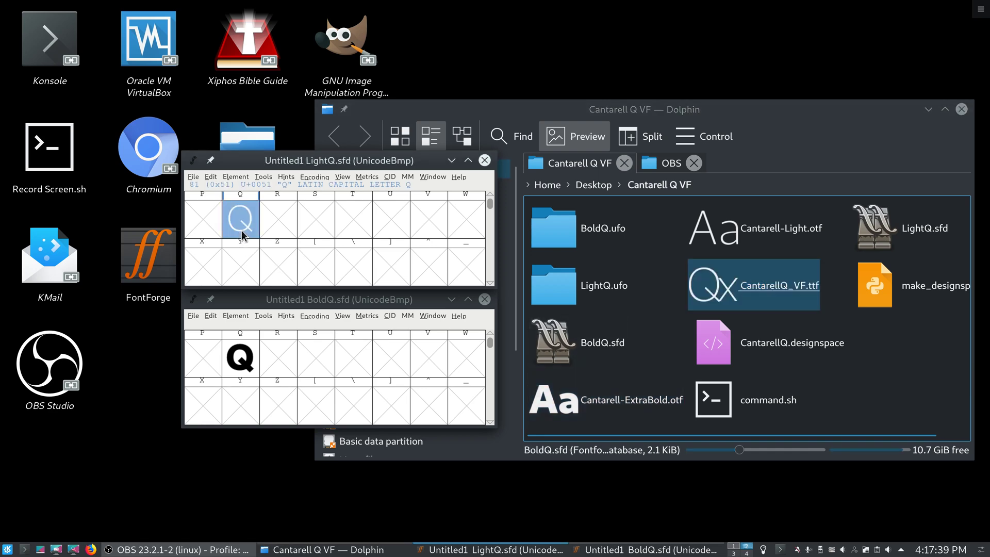
pyautogui.click(193, 351)
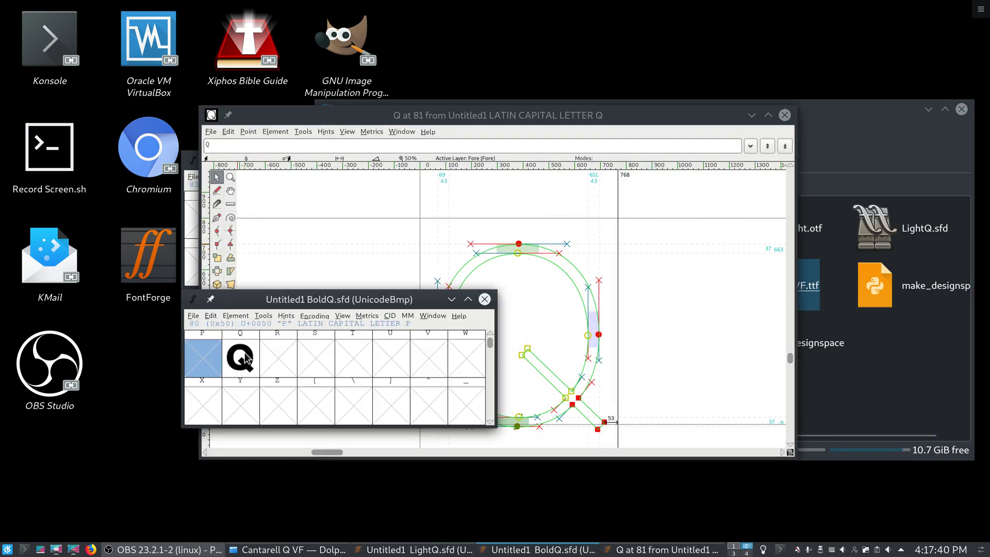
pyautogui.doubleClick(256, 364)
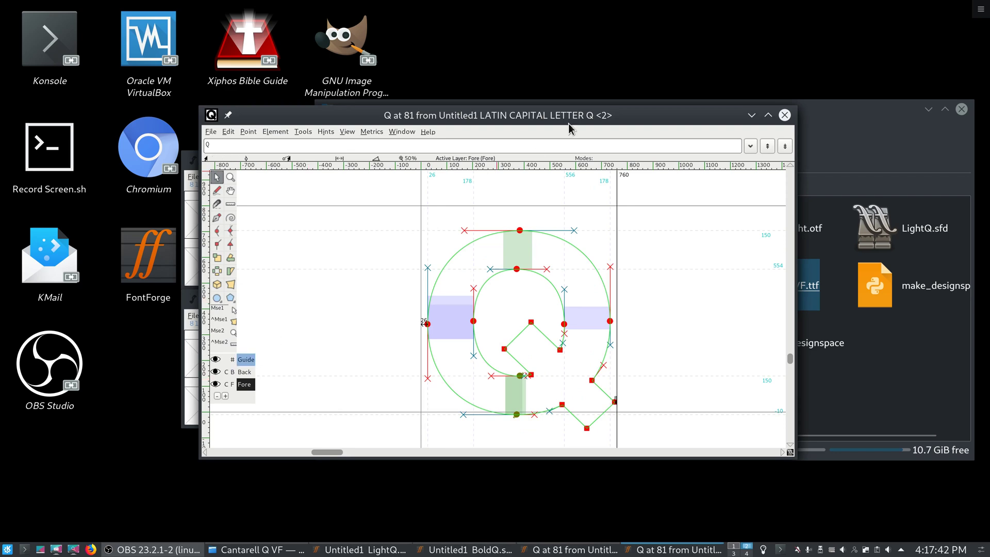
pyautogui.moveTo(570, 120); pyautogui.dragTo(717, 165)
pyautogui.moveTo(653, 119); pyautogui.dragTo(420, 146)
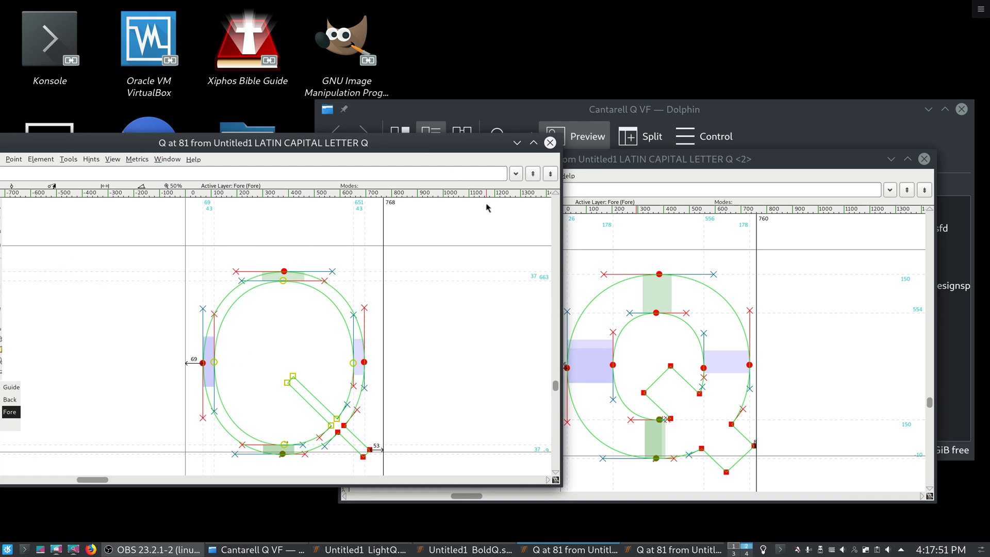
pyautogui.click(475, 305)
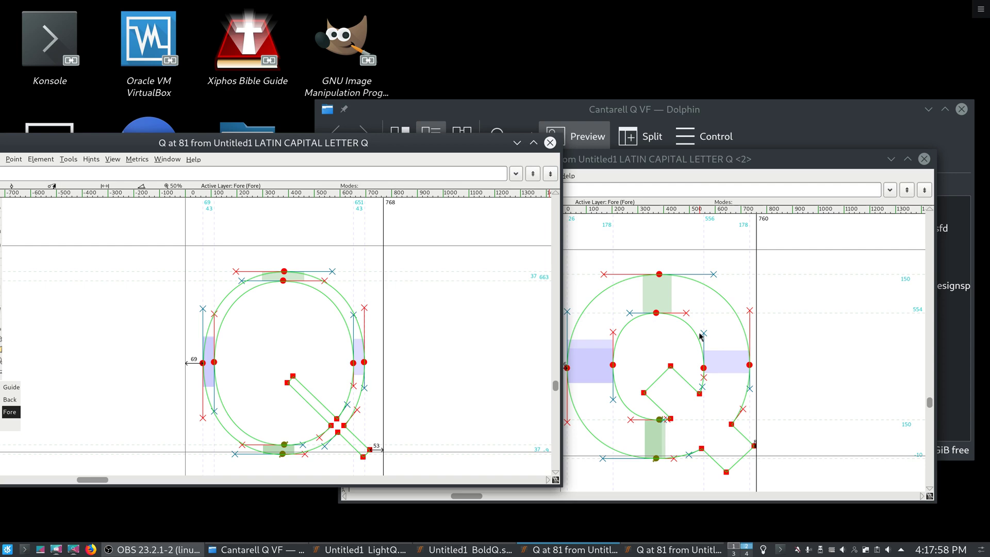
pyautogui.click(924, 159)
pyautogui.click(550, 142)
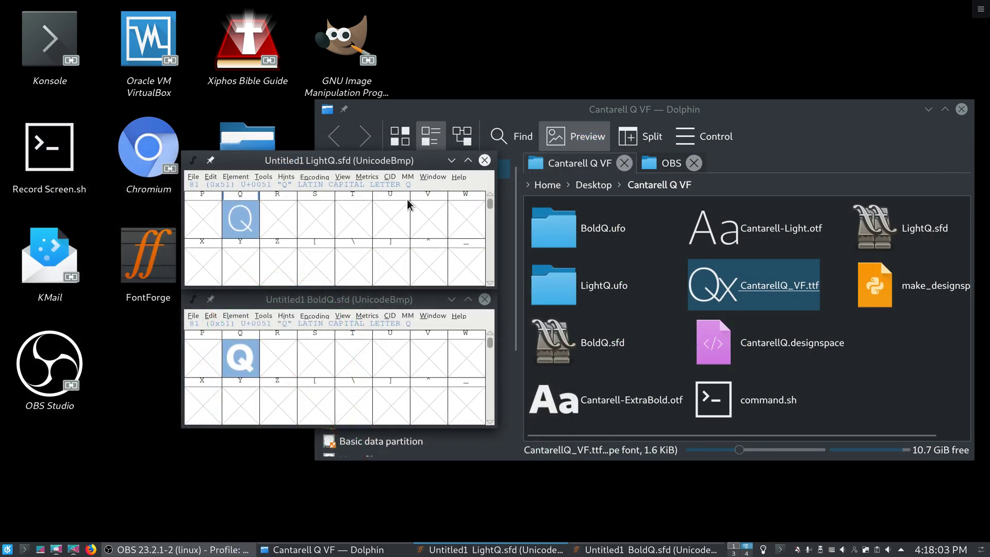
# Cancel a first Interpolate Fonts attempt and close the BoldQ font window
pyautogui.click(237, 178)
pyautogui.click(245, 411)
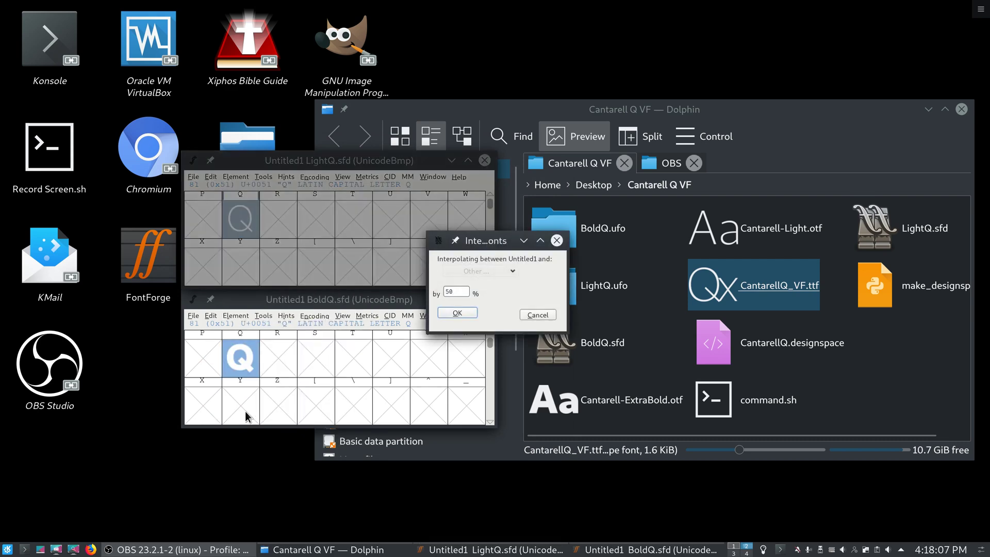
pyautogui.click(539, 315)
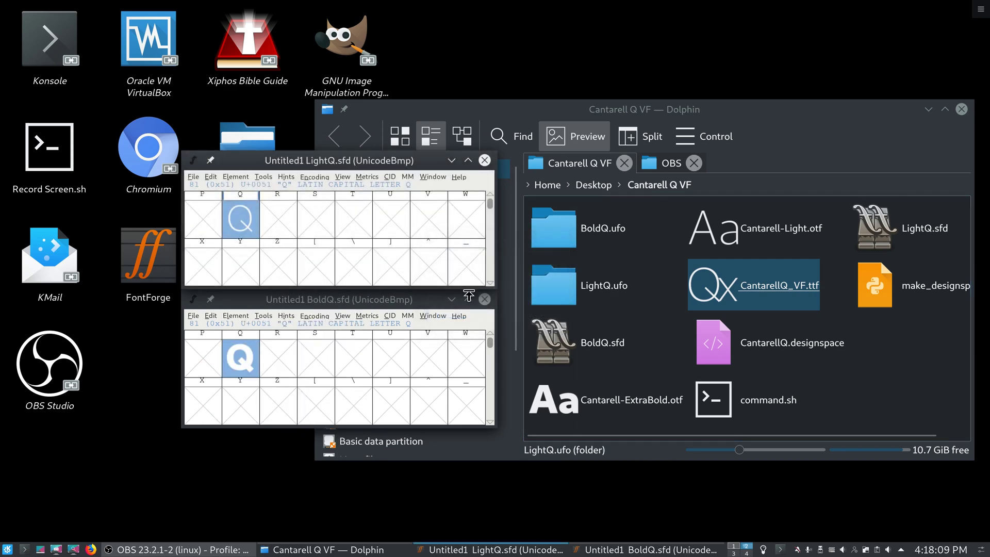
pyautogui.click(485, 300)
# Reopen BoldQ.sfd below LightQ and start Interpolate Fonts from LightQ at 50%
pyautogui.click(193, 176)
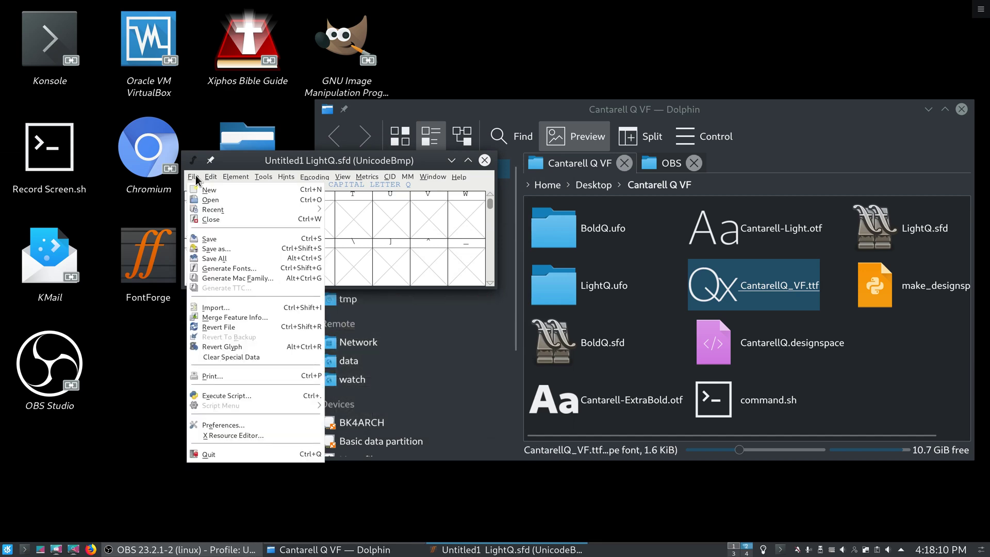
pyautogui.click(193, 208)
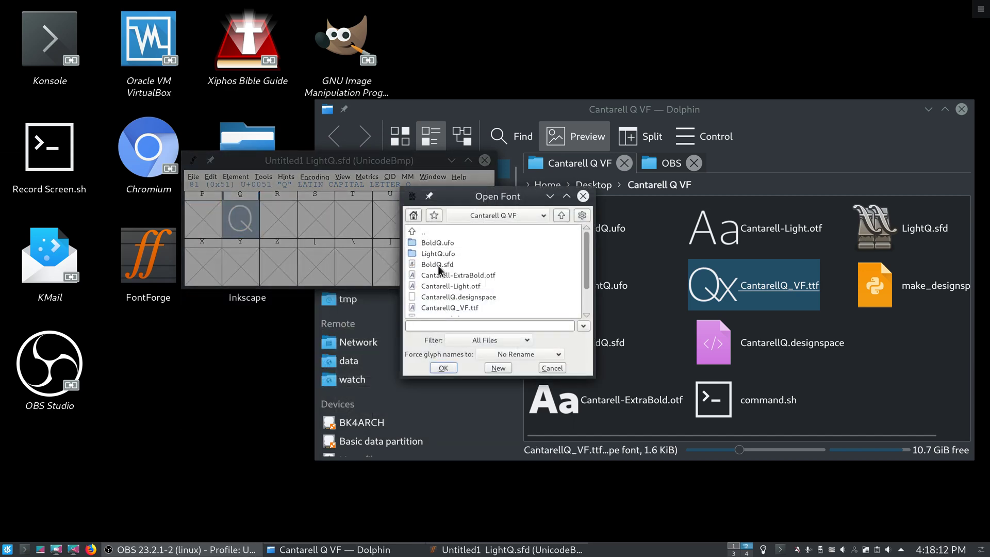
pyautogui.doubleClick(438, 265)
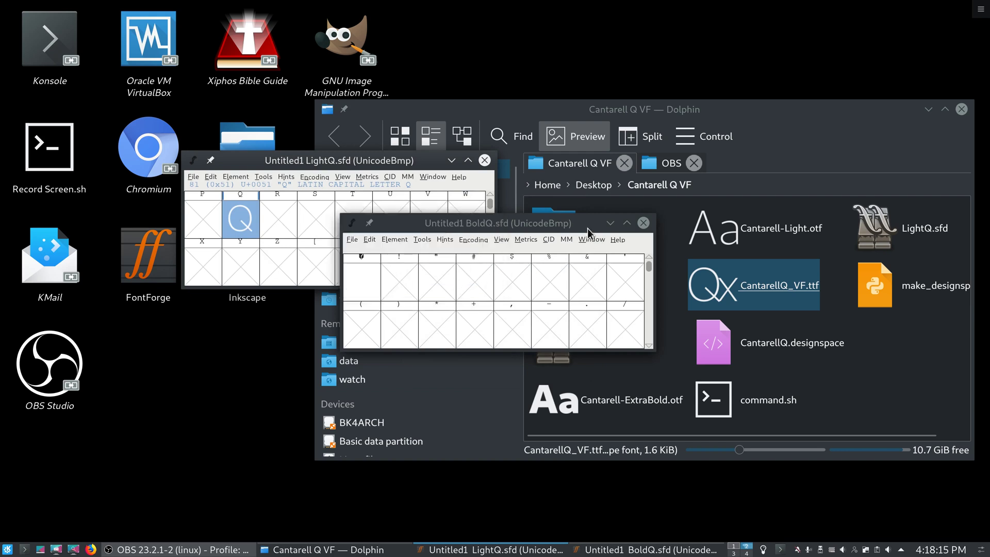
pyautogui.moveTo(587, 224); pyautogui.dragTo(428, 305)
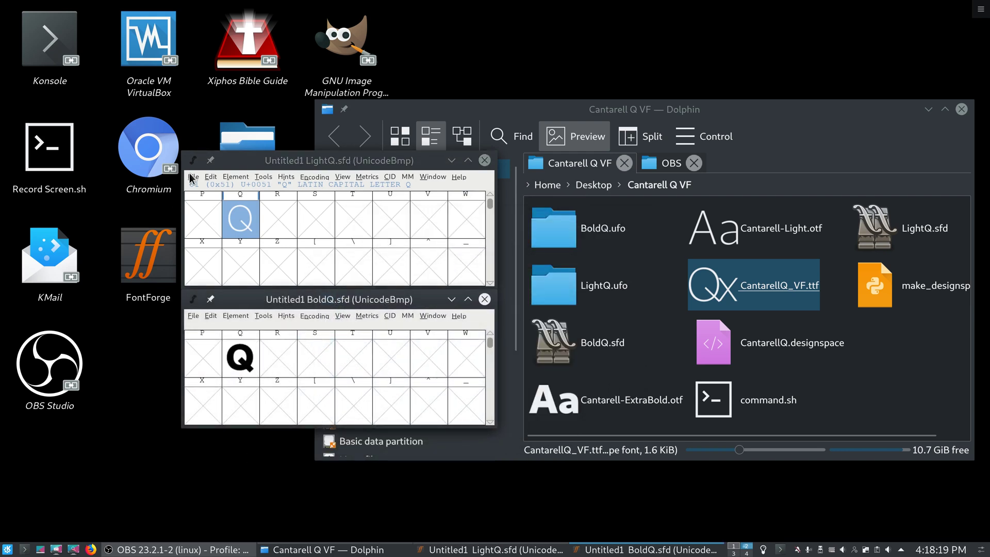
pyautogui.click(246, 181)
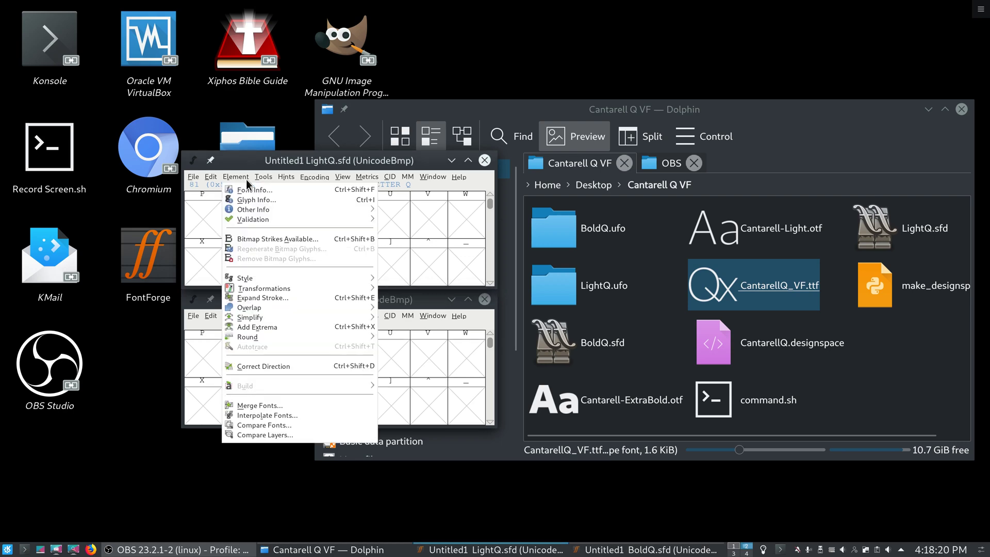
pyautogui.click(272, 413)
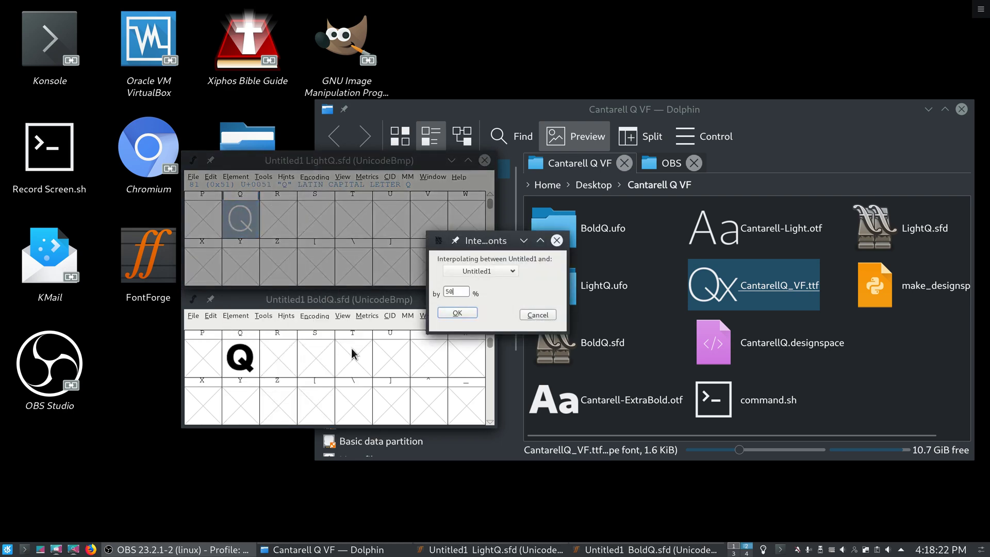
# Create the 50% blend Untitled1, view its medium Q, and close it with Don't Save
pyautogui.click(468, 314)
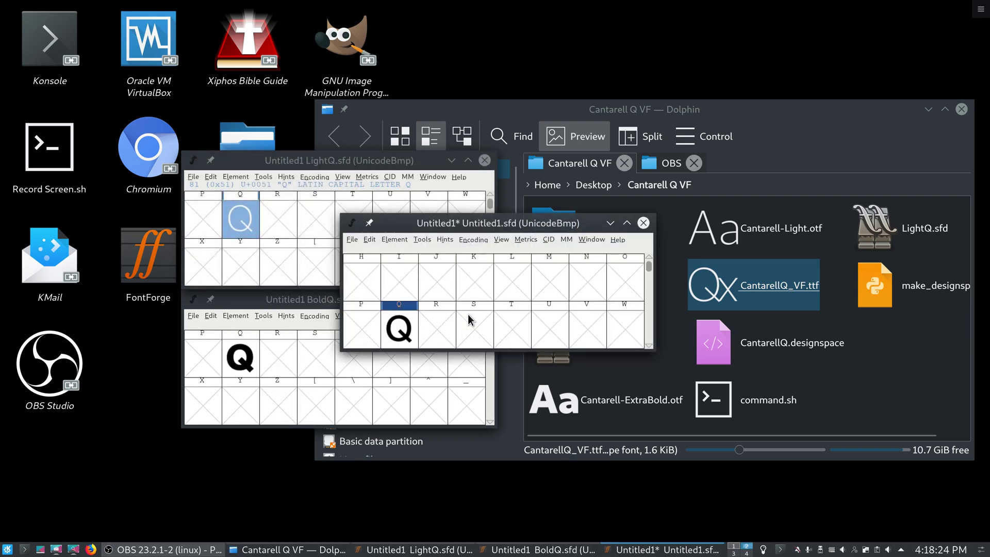
pyautogui.scroll(-2, 469, 320)
pyautogui.scroll(2, 470, 319)
pyautogui.click(648, 227)
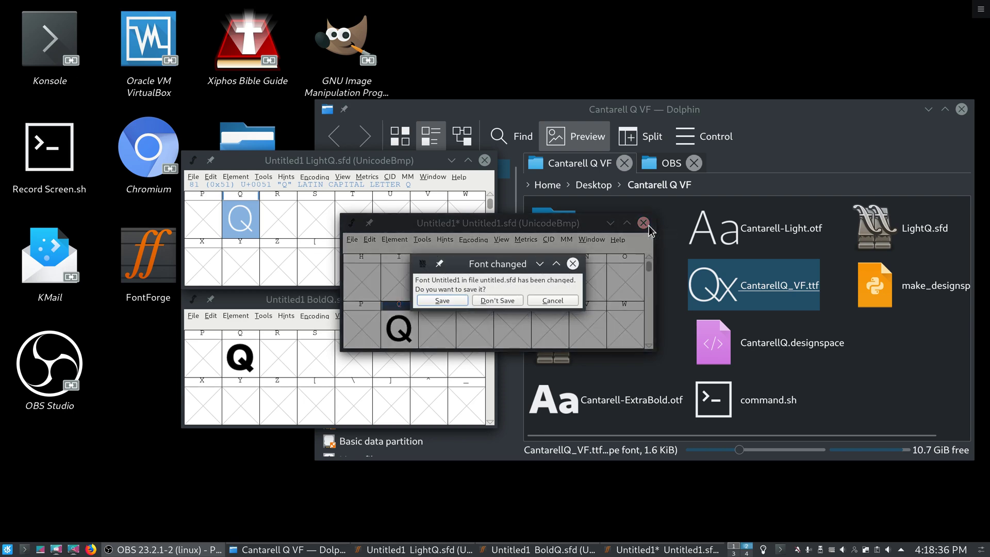
pyautogui.click(500, 300)
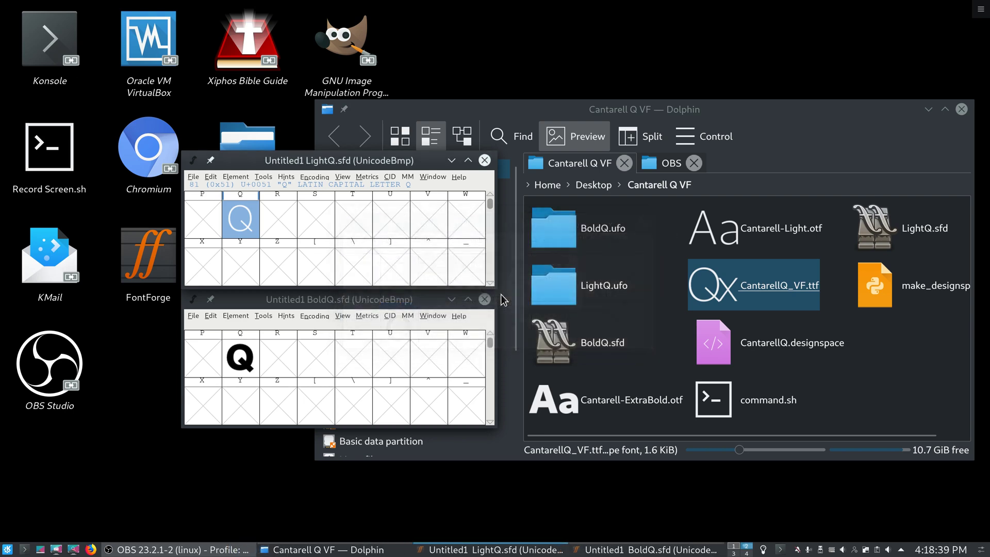
# Open the light Q glyph and move its selected contour earlier in drawing order
pyautogui.click(252, 259)
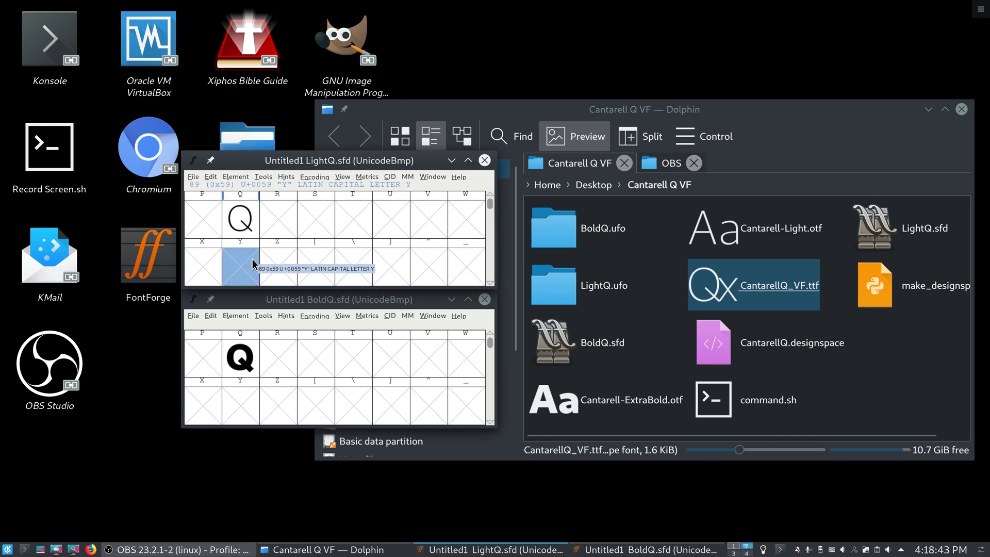
pyautogui.doubleClick(240, 216)
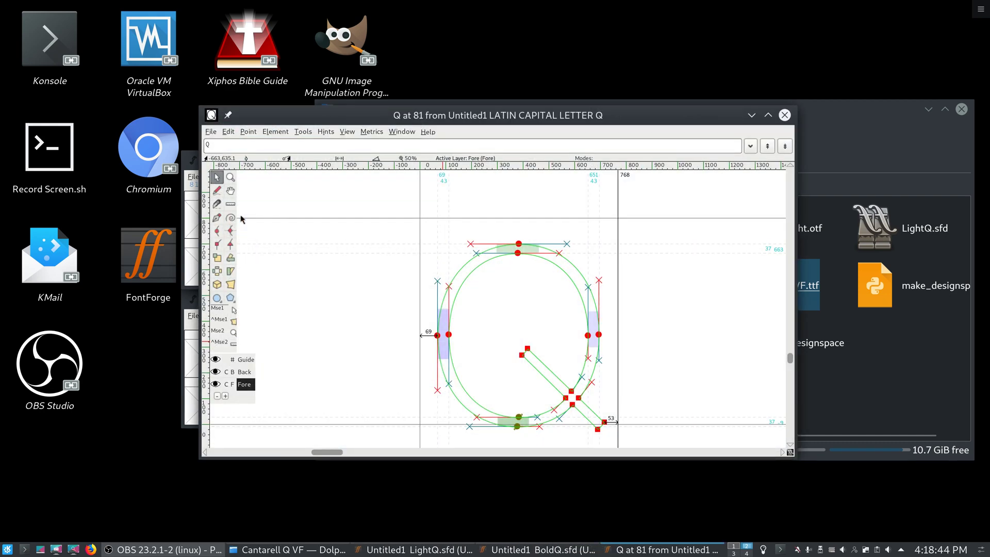
pyautogui.click(517, 254)
pyautogui.click(275, 131)
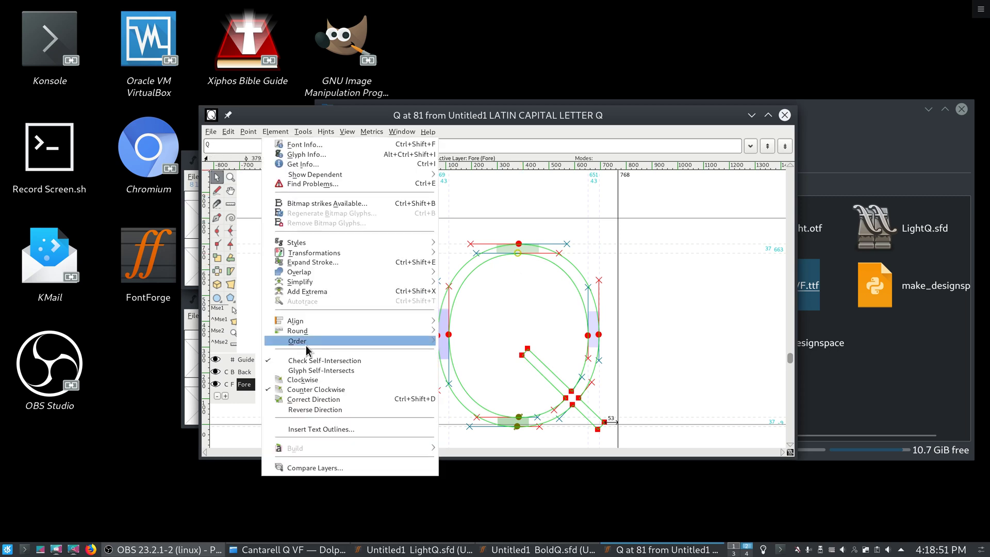
pyautogui.moveTo(431, 342)
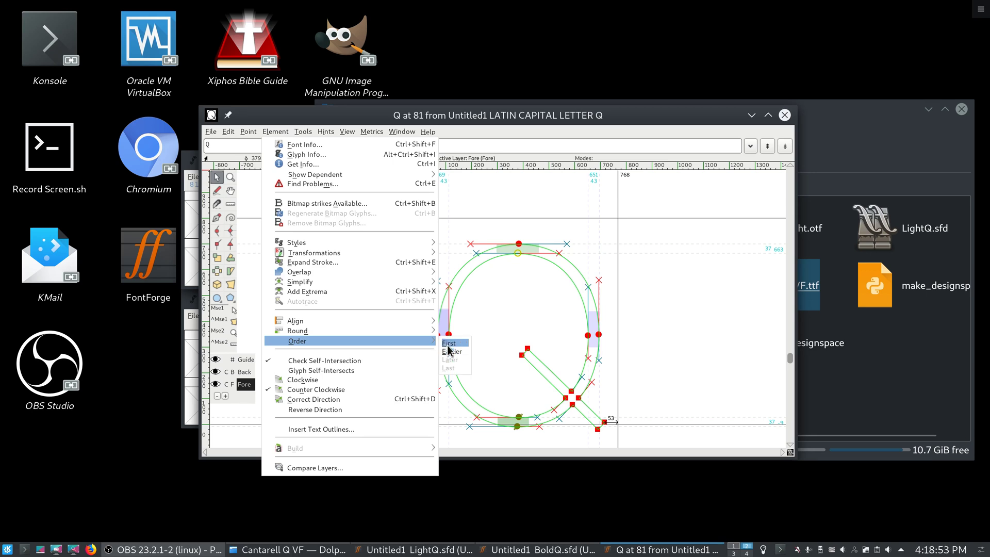
pyautogui.click(448, 351)
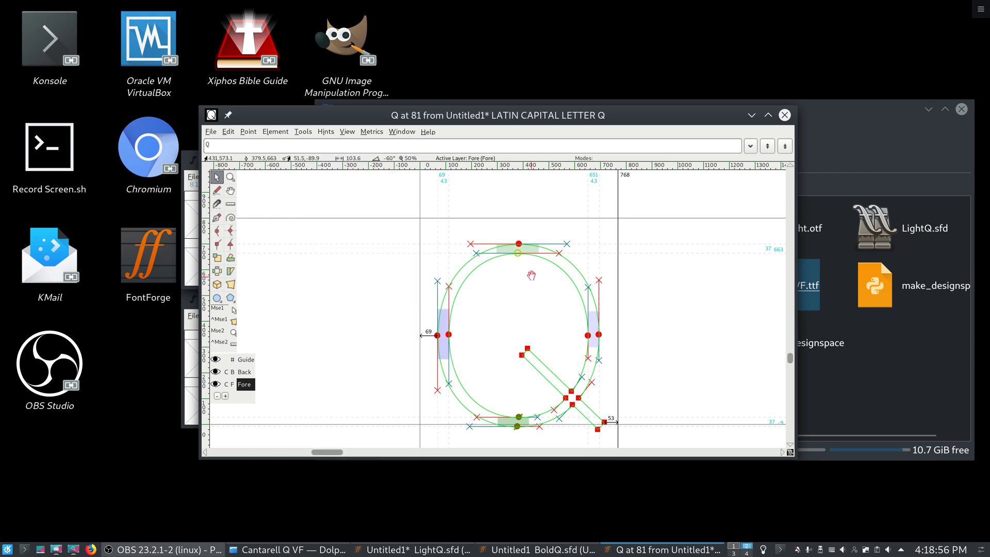
# Preview the filled Q while dragging the outer contour off to the right
pyautogui.press('space')
pyautogui.moveTo(518, 253); pyautogui.dragTo(689, 264)
pyautogui.press('space')
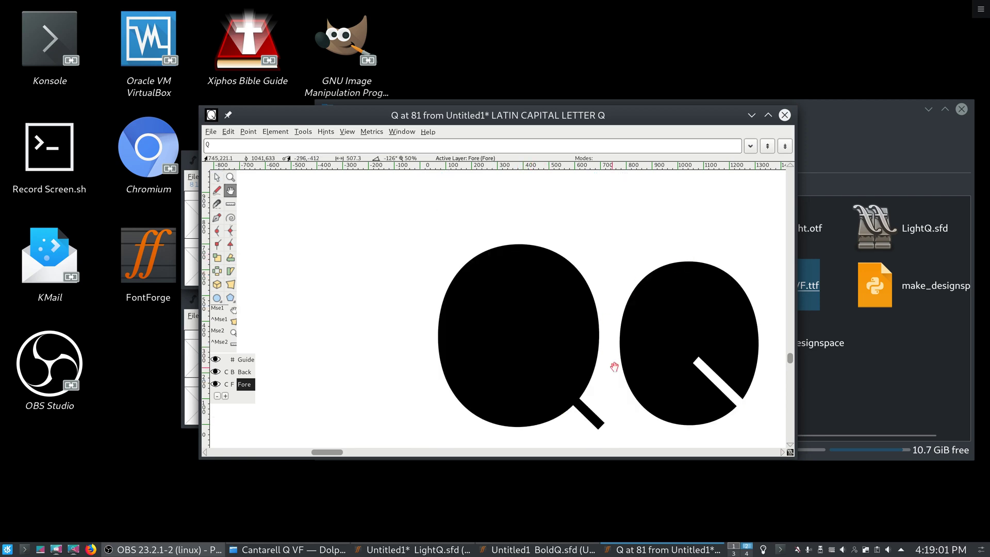
# Undo the contour drag, select the inner contour, and dismiss the Order menu
pyautogui.click(230, 133)
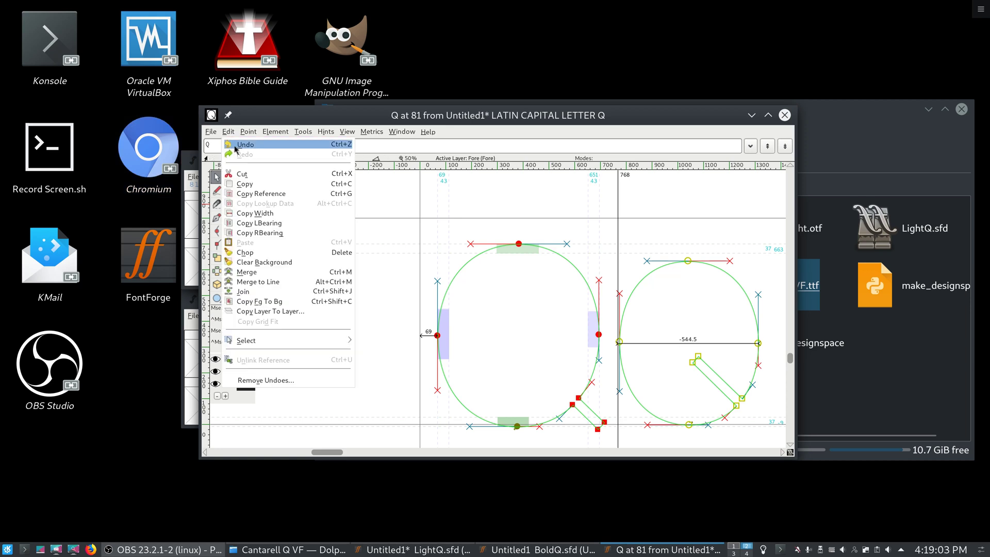
pyautogui.click(242, 145)
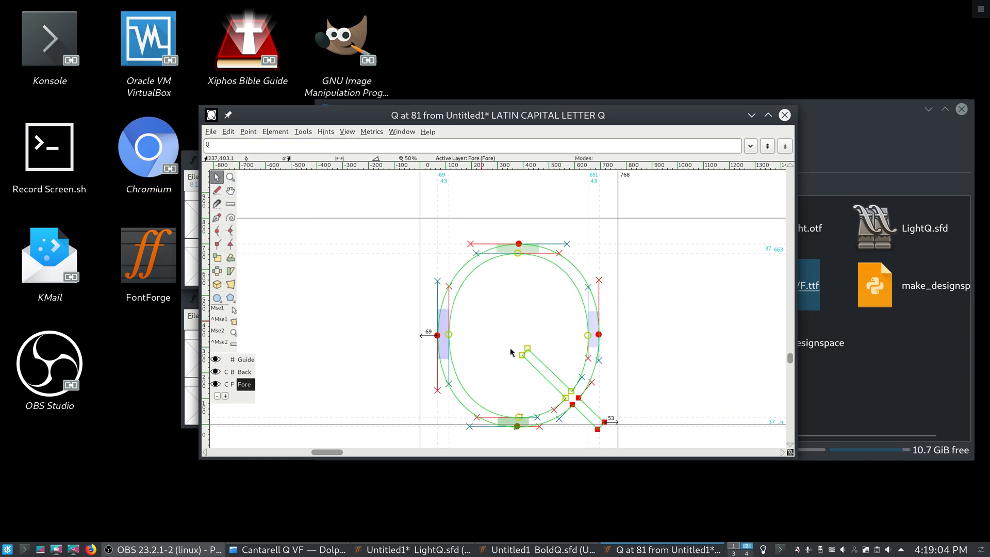
pyautogui.doubleClick(518, 246)
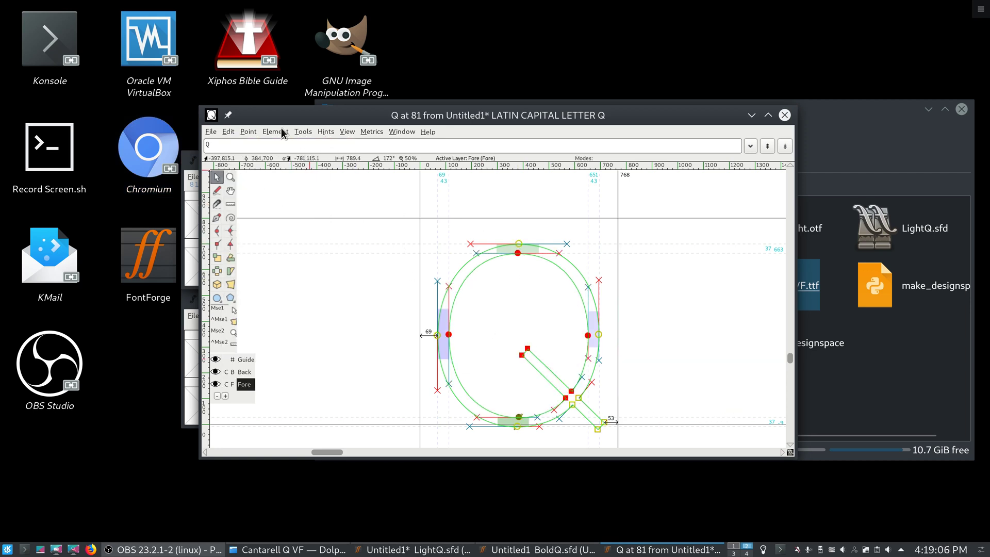
pyautogui.hotkey('alt', 'l')
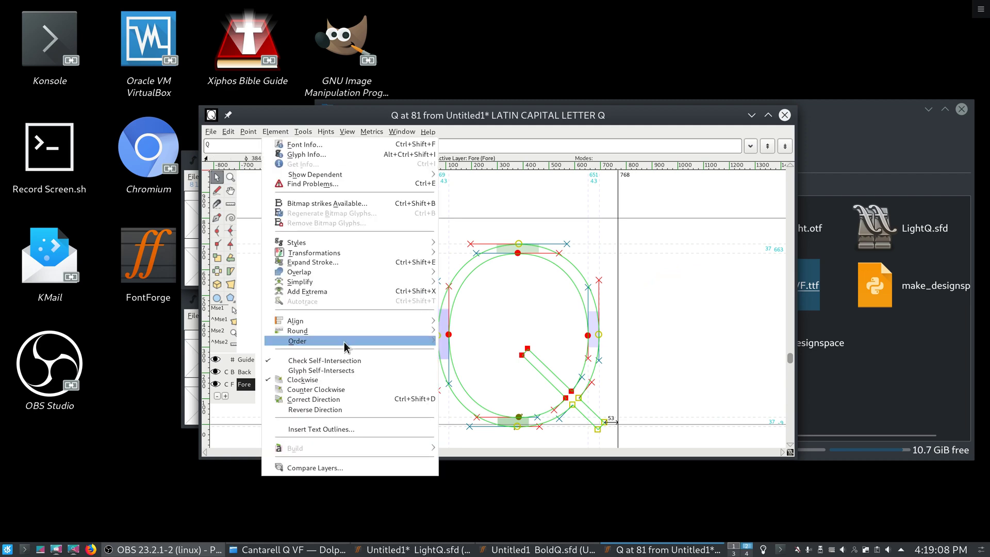
pyautogui.click(561, 121)
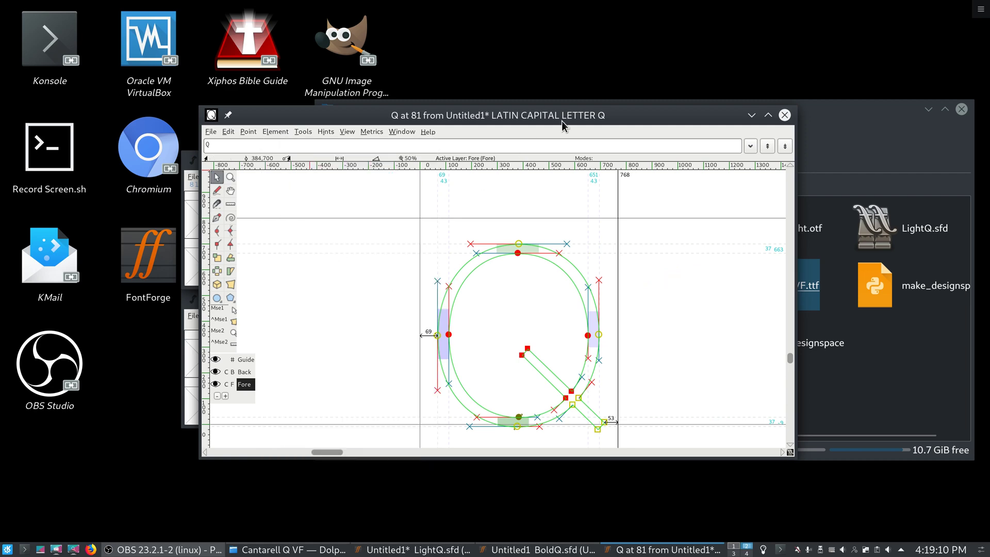
# Close the light Q editor and interpolate LightQ with BoldQ into Untitled2
pyautogui.click(784, 115)
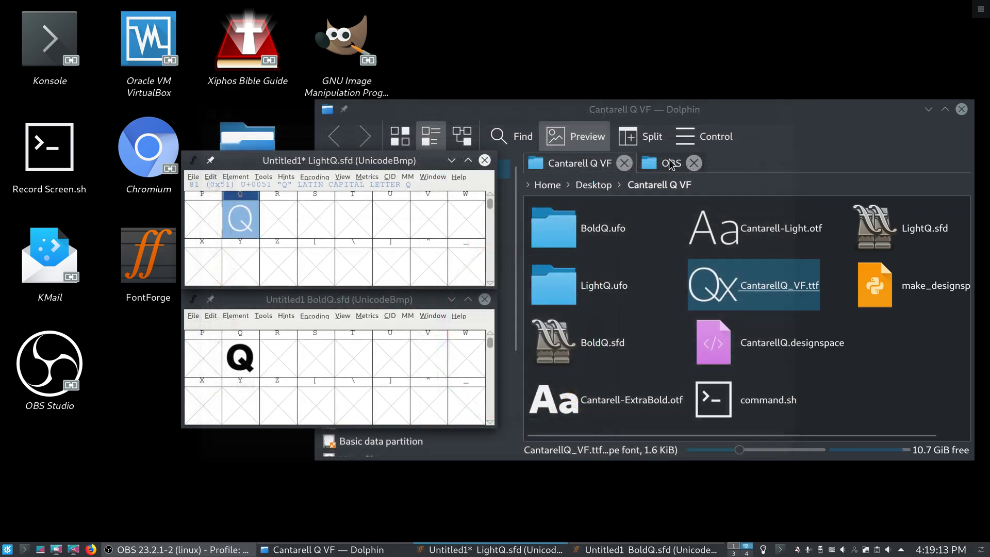
pyautogui.click(244, 178)
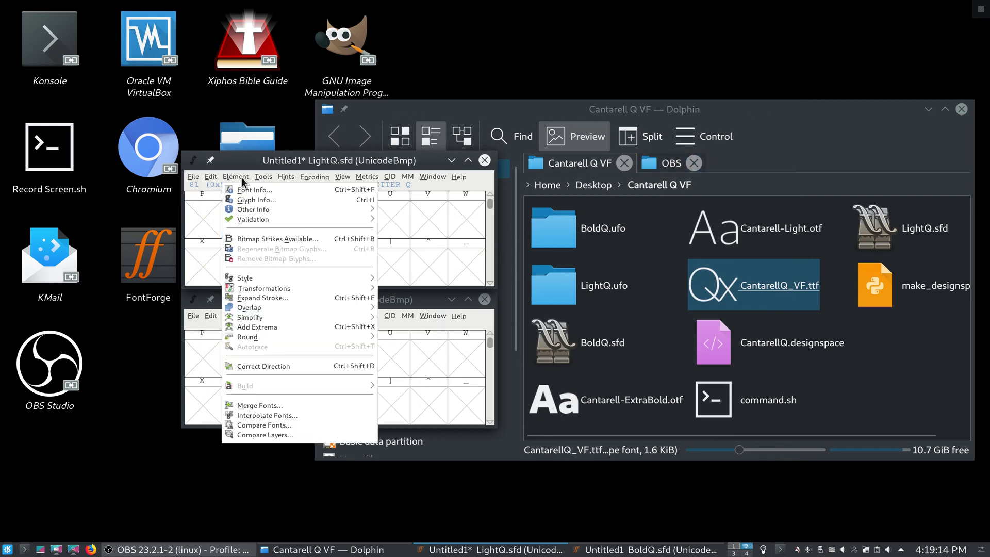
pyautogui.click(254, 414)
pyautogui.click(459, 314)
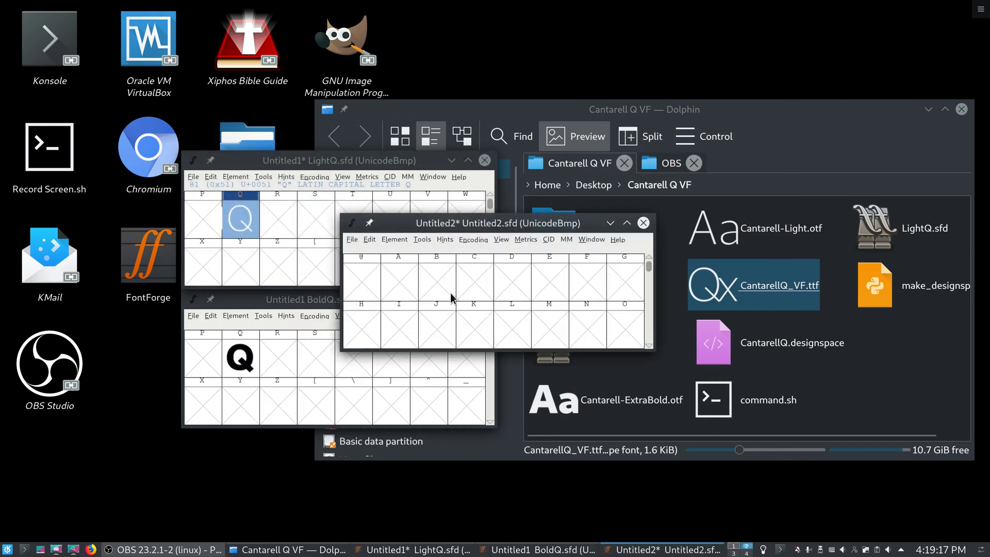
# Inspect the malformed interpolated Q, then close Untitled2 without saving
pyautogui.scroll(1, 450, 298)
pyautogui.doubleClick(413, 291)
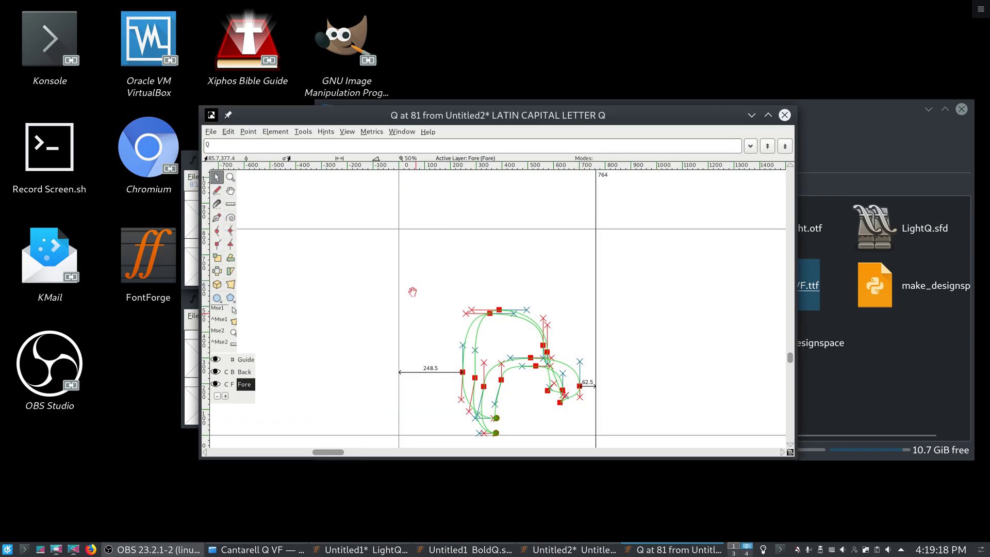
pyautogui.moveTo(413, 292); pyautogui.dragTo(457, 278)
pyautogui.click(784, 115)
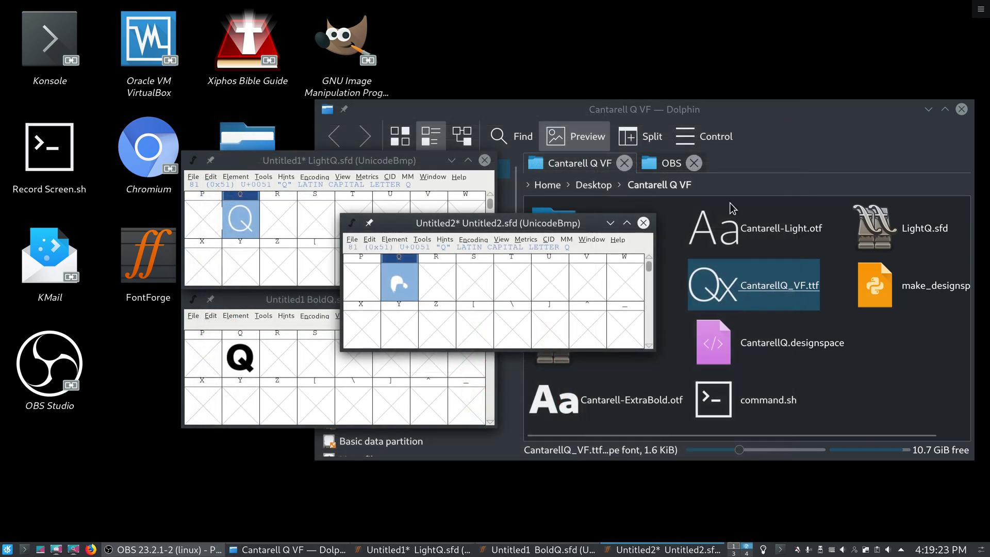
pyautogui.click(643, 222)
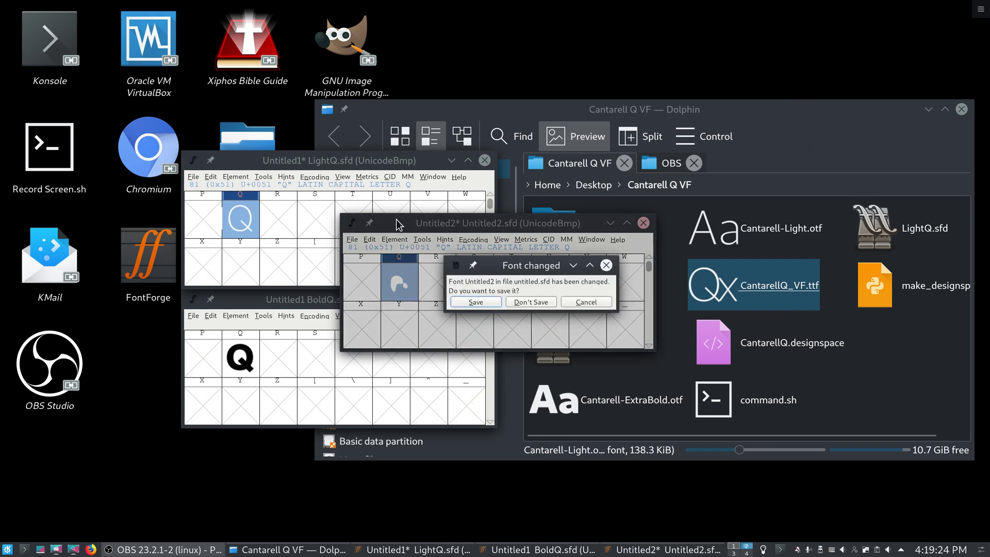
pyautogui.click(530, 303)
# Reopen the light Q, select the inner contour's top point, and change its Element > Order
pyautogui.doubleClick(245, 218)
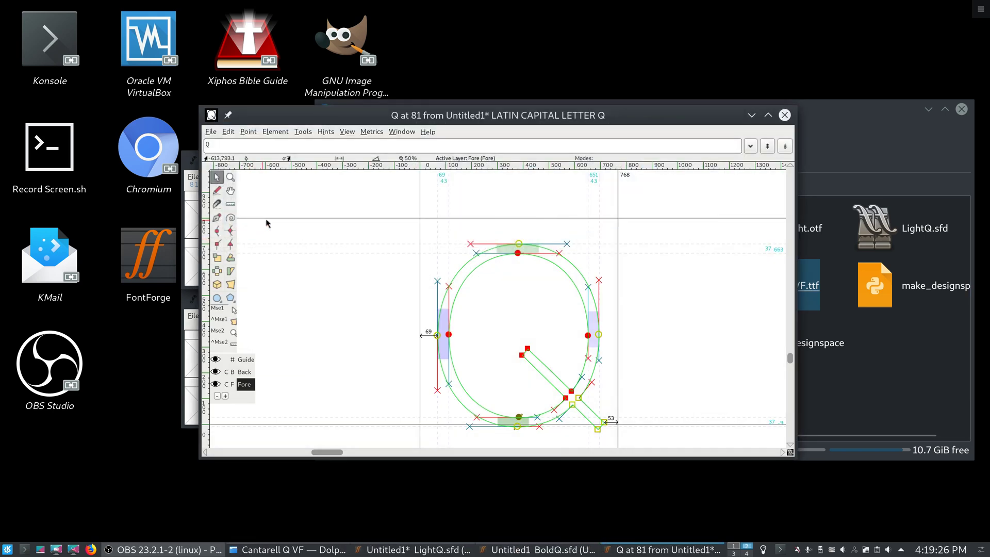
pyautogui.click(518, 253)
pyautogui.click(281, 133)
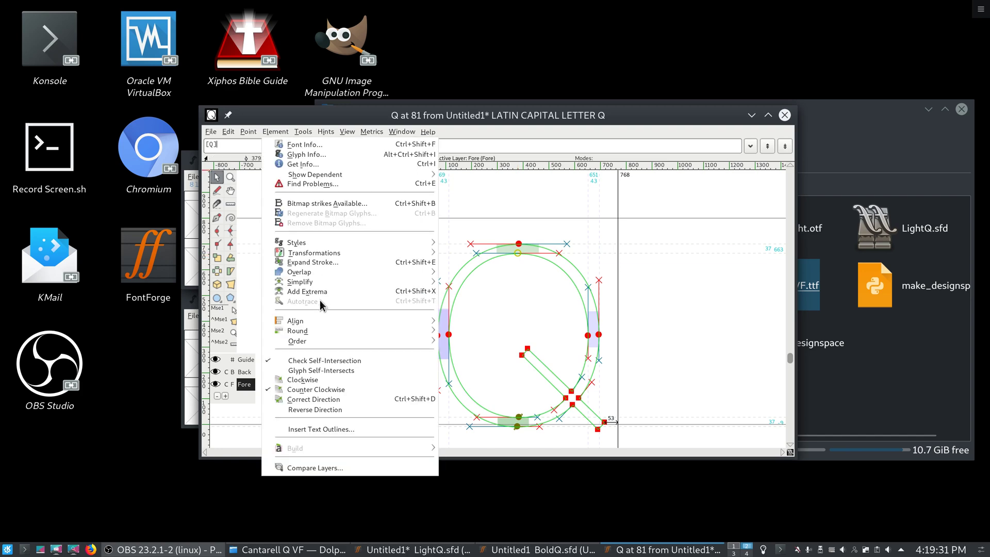
pyautogui.moveTo(336, 345)
pyautogui.click(449, 360)
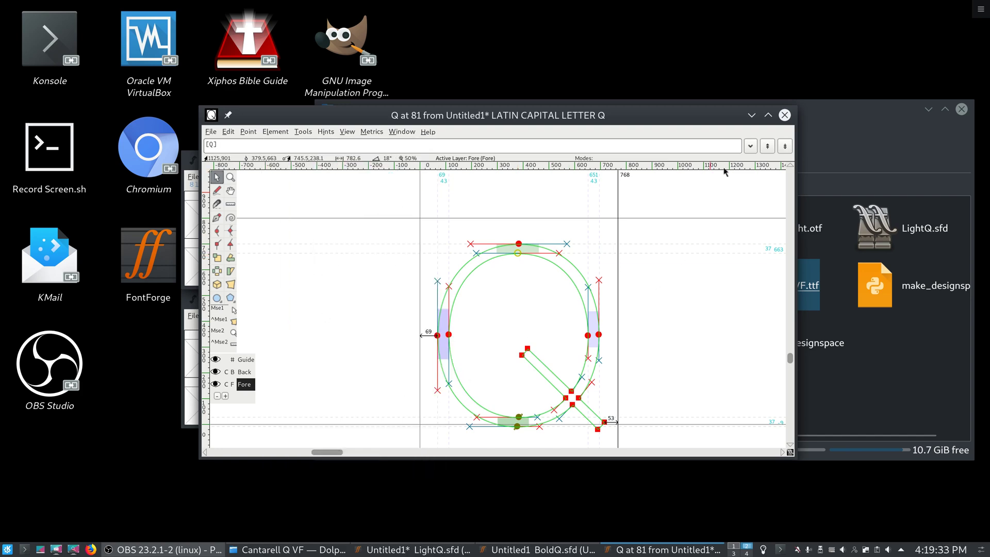
# Close the light Q editor, interpolate the fonts again, and discard Untitled3 unsaved
pyautogui.click(785, 115)
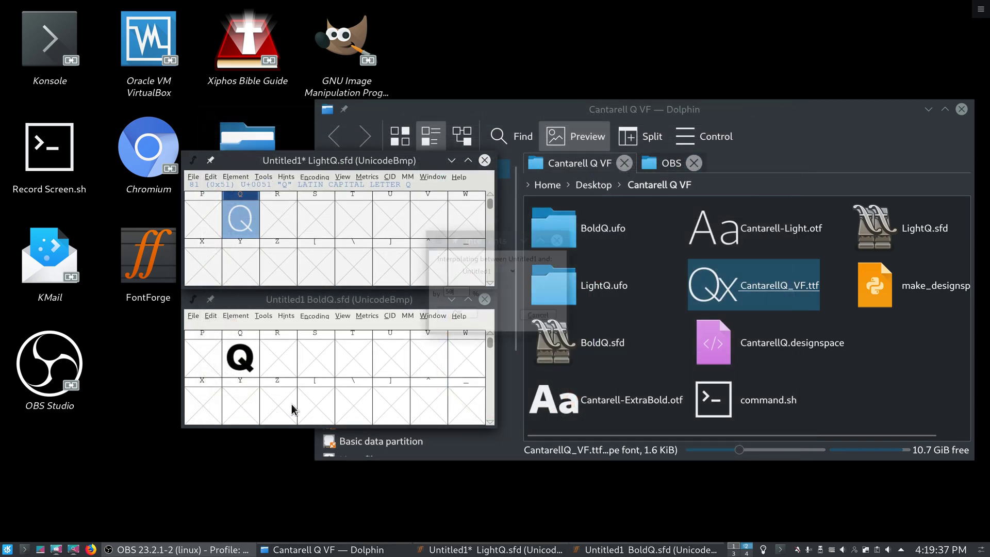
pyautogui.click(450, 313)
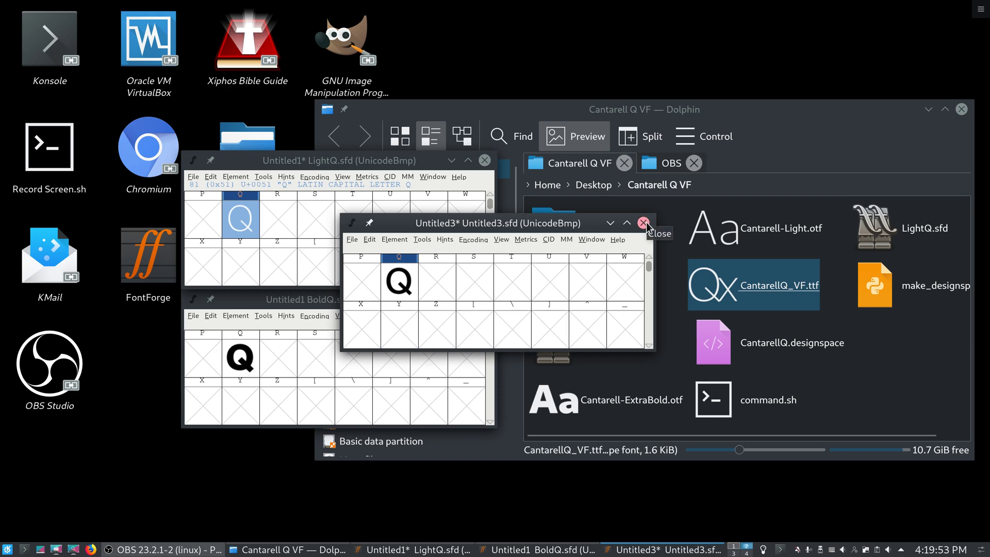
pyautogui.click(643, 223)
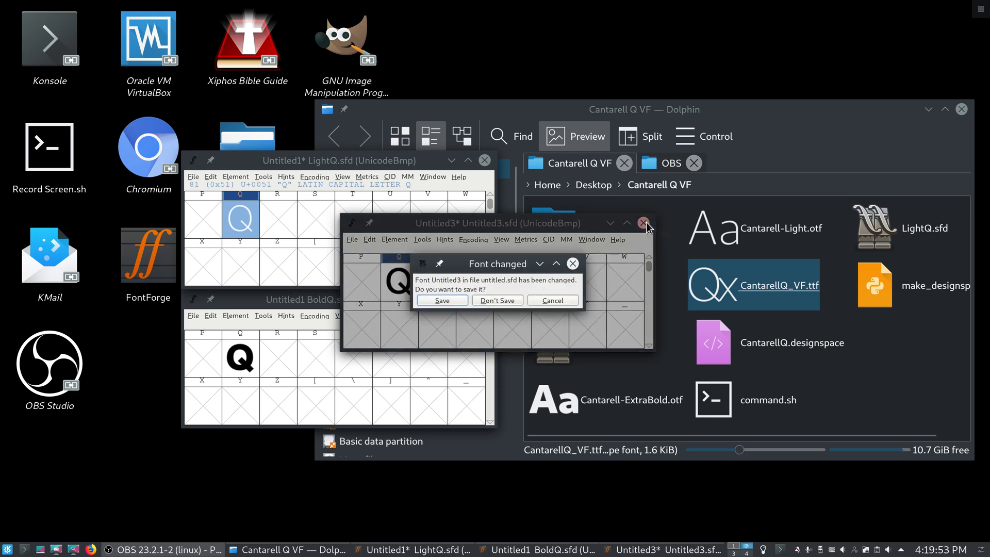
pyautogui.click(506, 300)
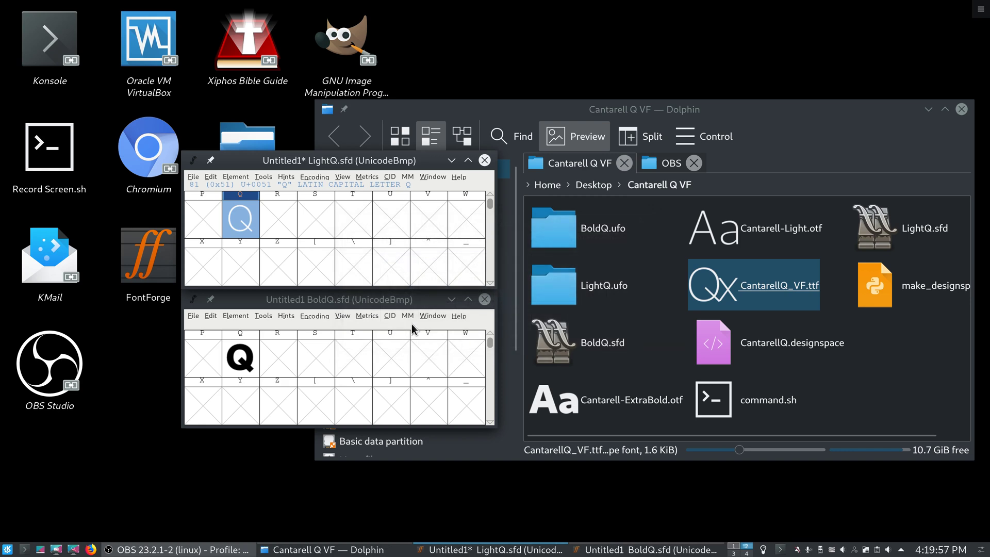
# Select the S glyph cell in LightQ and scroll the font view
pyautogui.click(316, 227)
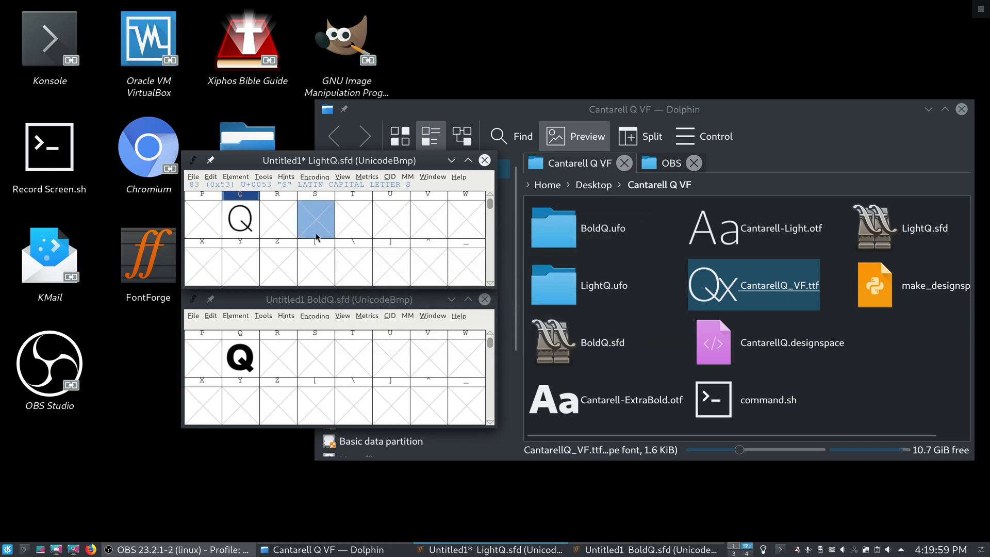
pyautogui.scroll(1, 317, 239)
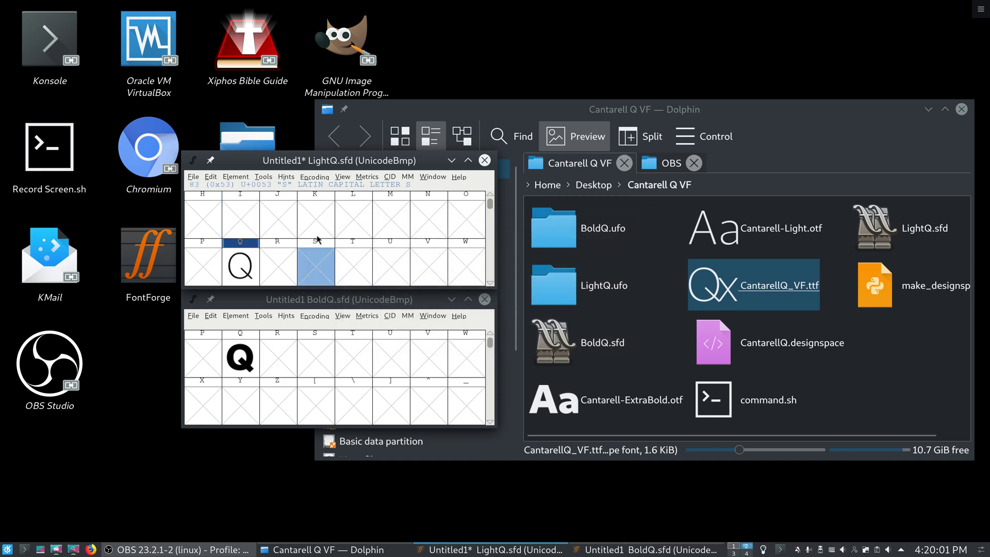
pyautogui.scroll(-2, 317, 240)
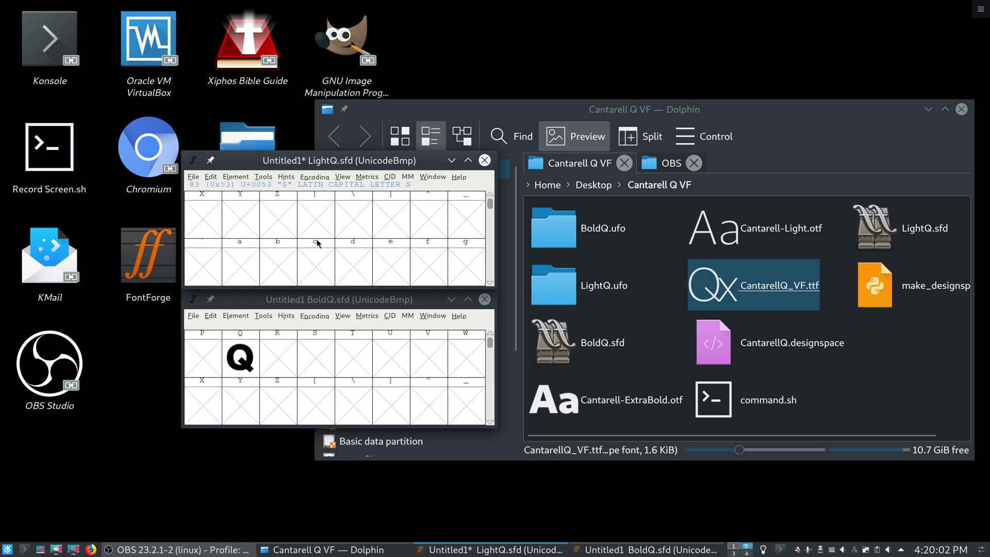
pyautogui.scroll(1, 318, 239)
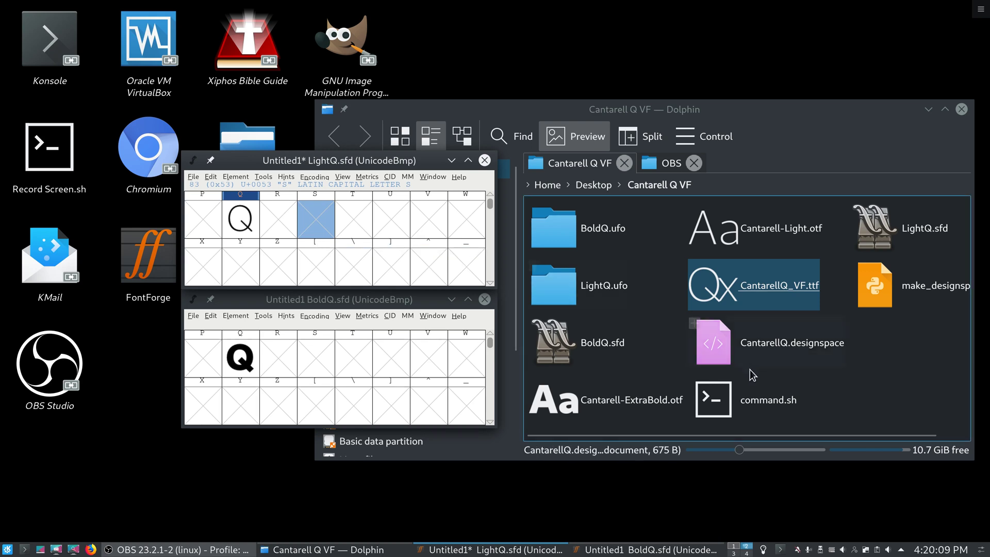
# Open command.sh in Kate and move its window lower on screen
pyautogui.click(748, 412)
pyautogui.rightClick(747, 413)
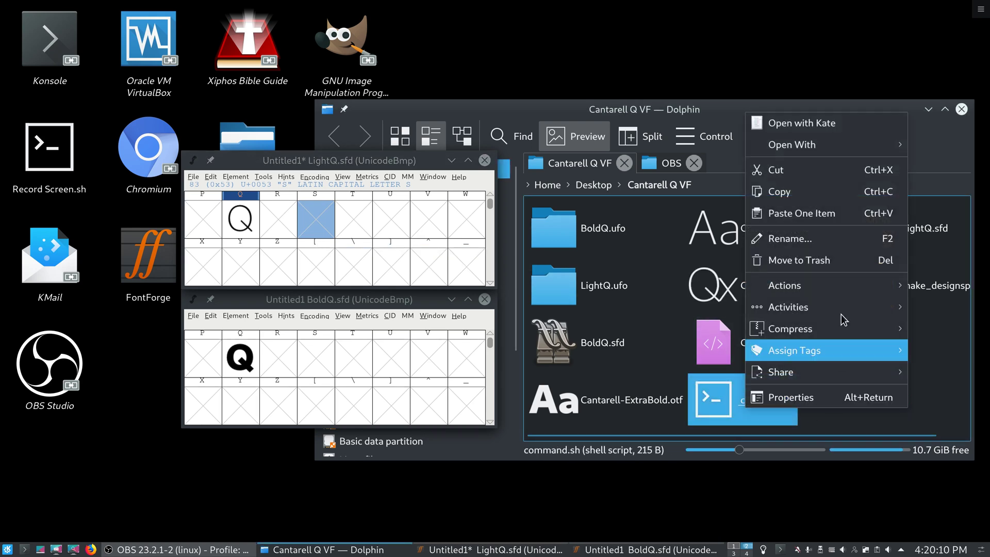
pyautogui.click(839, 132)
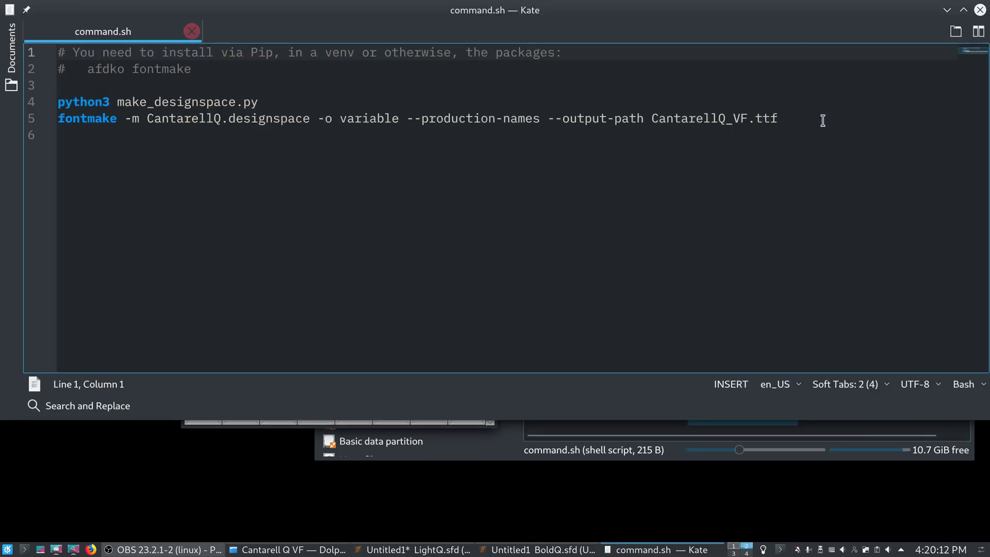
pyautogui.moveTo(704, 27); pyautogui.dragTo(716, 123)
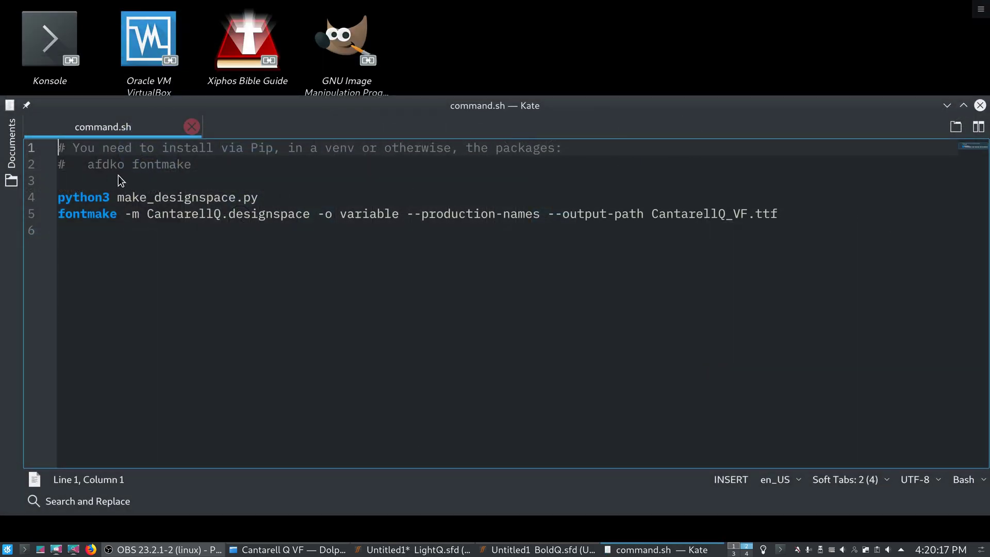
# Highlight afdko, fontmake and make_designspace.py in command.sh's commands
pyautogui.click(96, 165)
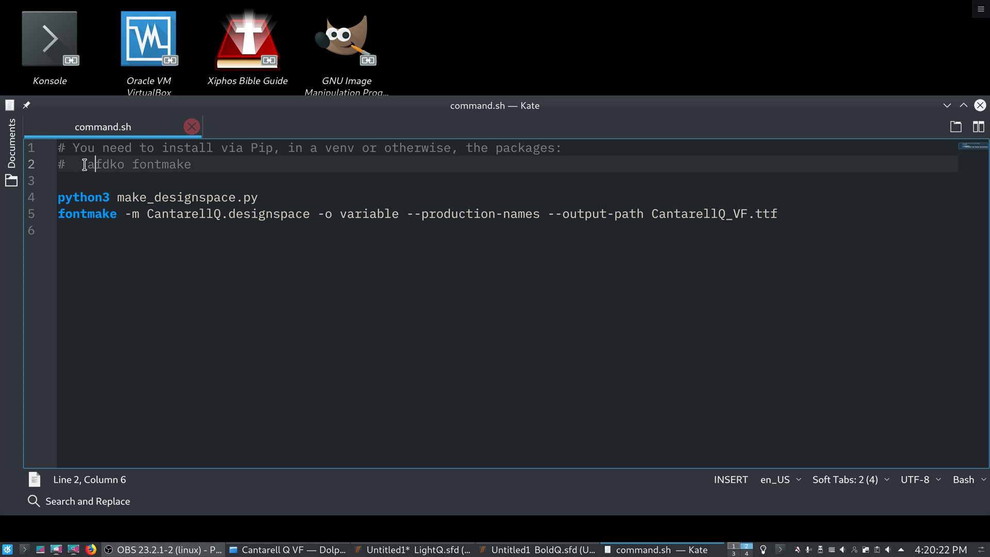
pyautogui.click(88, 165)
pyautogui.moveTo(89, 165); pyautogui.dragTo(124, 164)
pyautogui.click(208, 184)
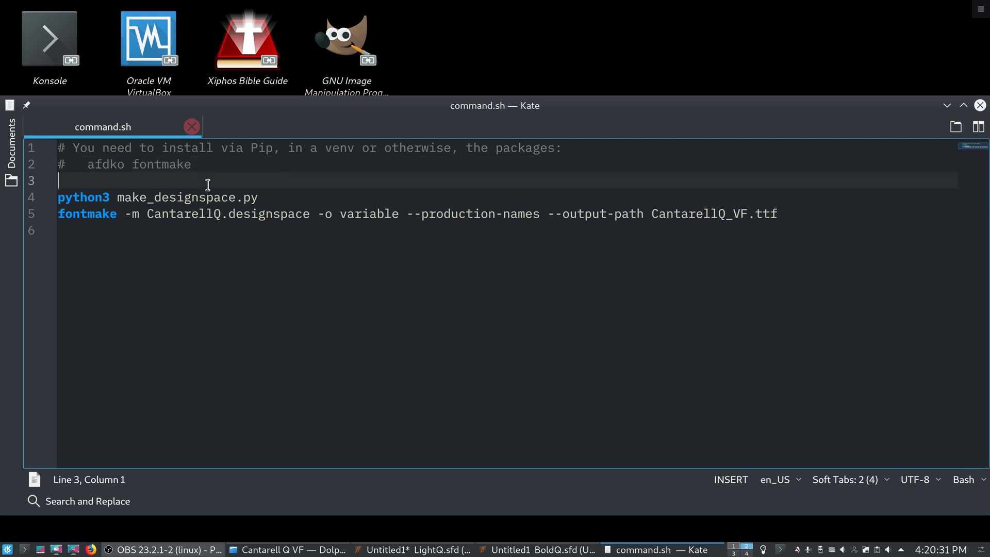
pyautogui.doubleClick(153, 167)
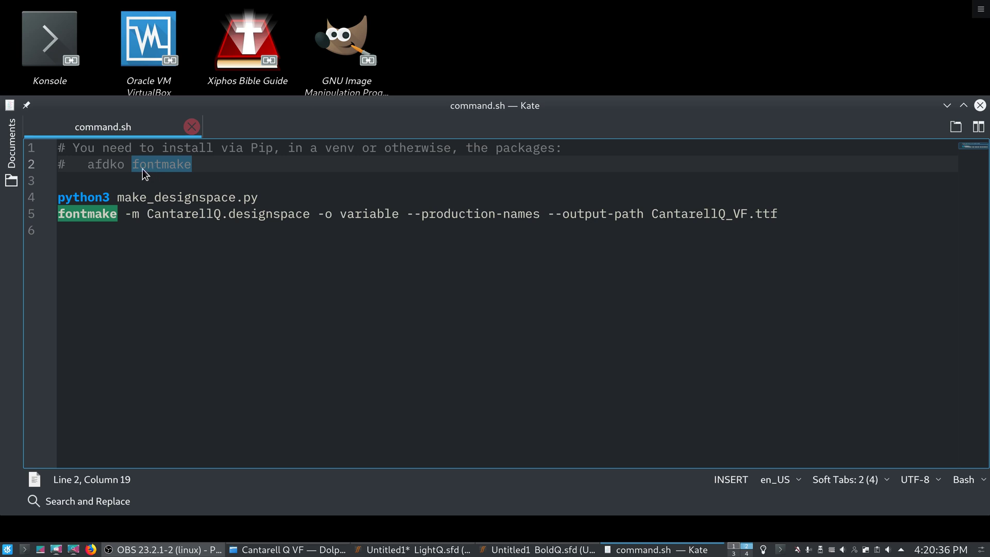
pyautogui.click(111, 165)
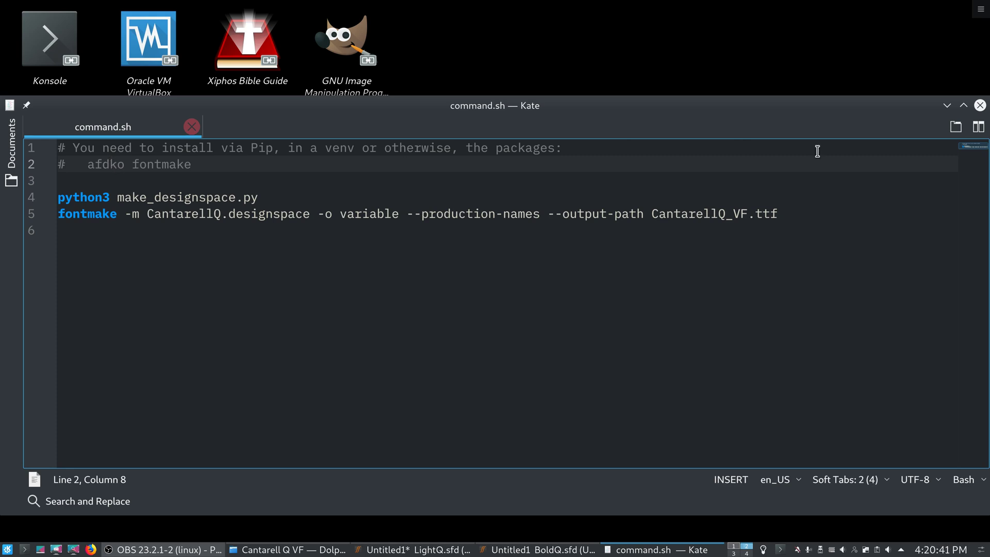
pyautogui.doubleClick(140, 197)
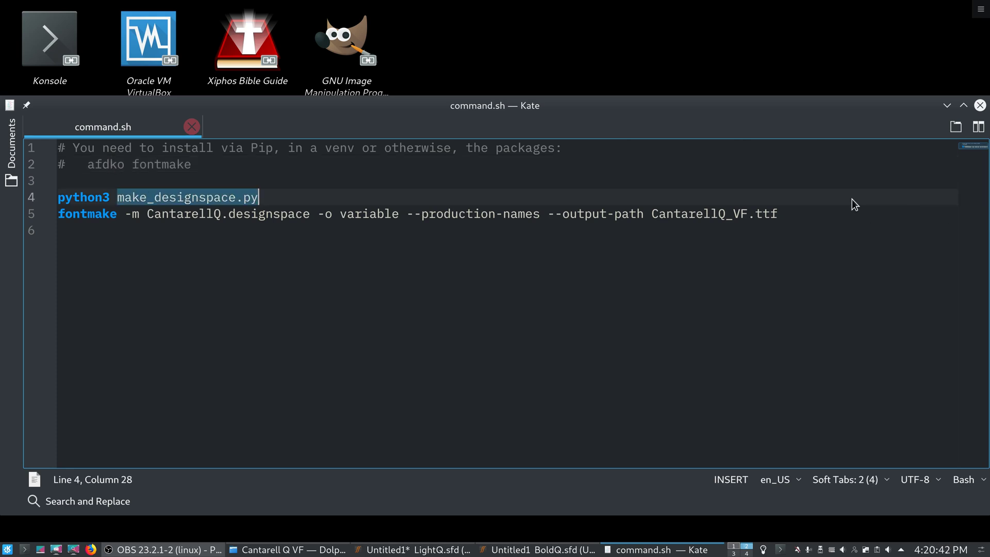
# Narrow the Kate window and place it beside the Cantarell Q VF folder
pyautogui.moveTo(881, 113); pyautogui.dragTo(806, 112)
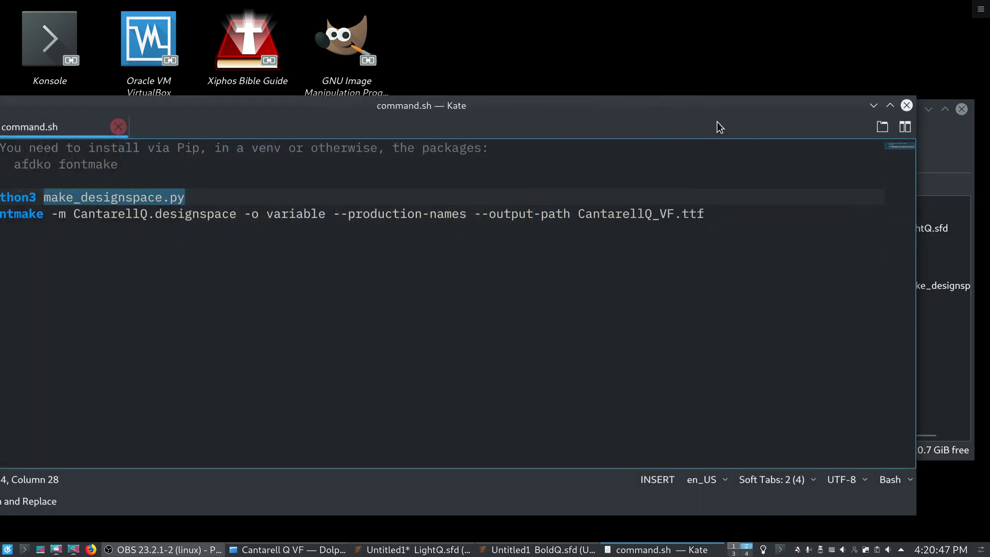
pyautogui.moveTo(711, 109); pyautogui.dragTo(785, 90)
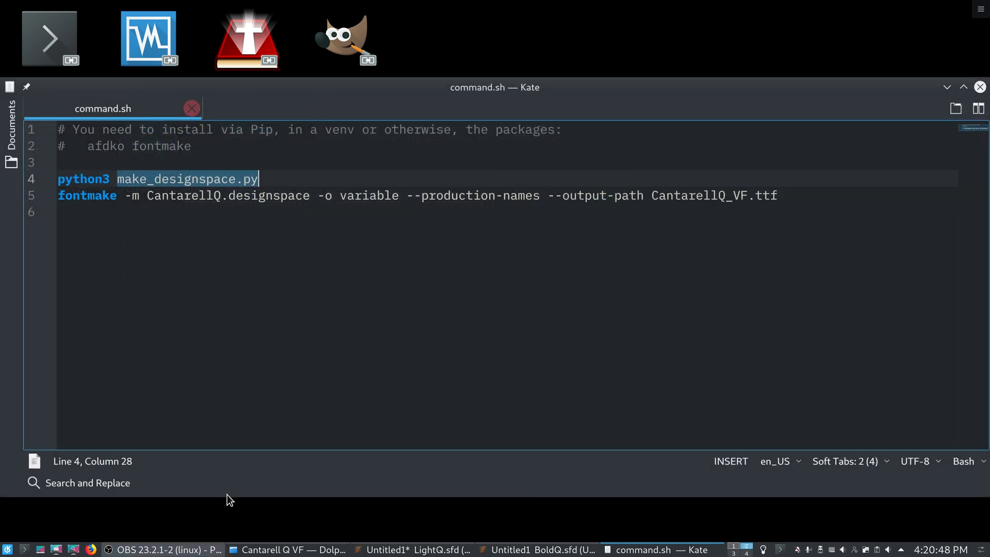
pyautogui.click(963, 86)
pyautogui.click(964, 9)
pyautogui.moveTo(259, 97); pyautogui.dragTo(303, 121)
pyautogui.moveTo(46, 103); pyautogui.dragTo(611, 133)
pyautogui.moveTo(727, 176); pyautogui.dragTo(247, 168)
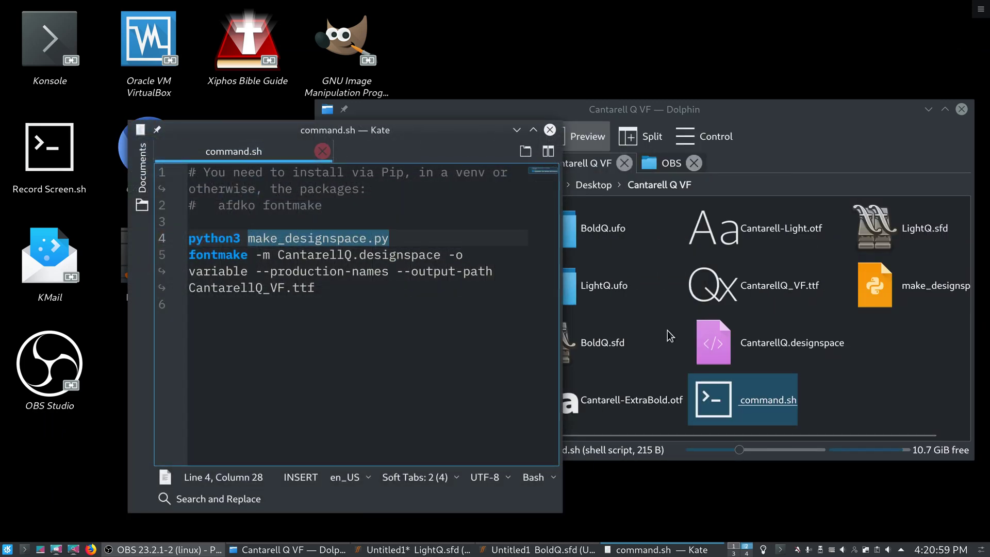
# Open make_designspace.py in Kate from the Cantarell Q VF folder
pyautogui.click(890, 379)
pyautogui.rightClick(915, 292)
pyautogui.moveTo(866, 33)
pyautogui.click(772, 33)
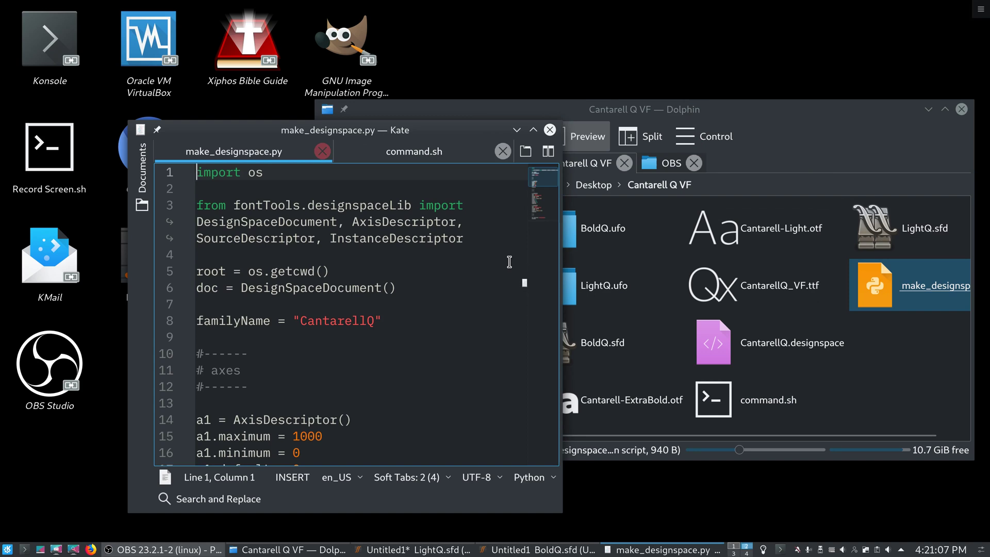
# Scroll through make_designspace.py to review its LightQ.ufo and BoldQ.ufo masters
pyautogui.scroll(-2, 510, 262)
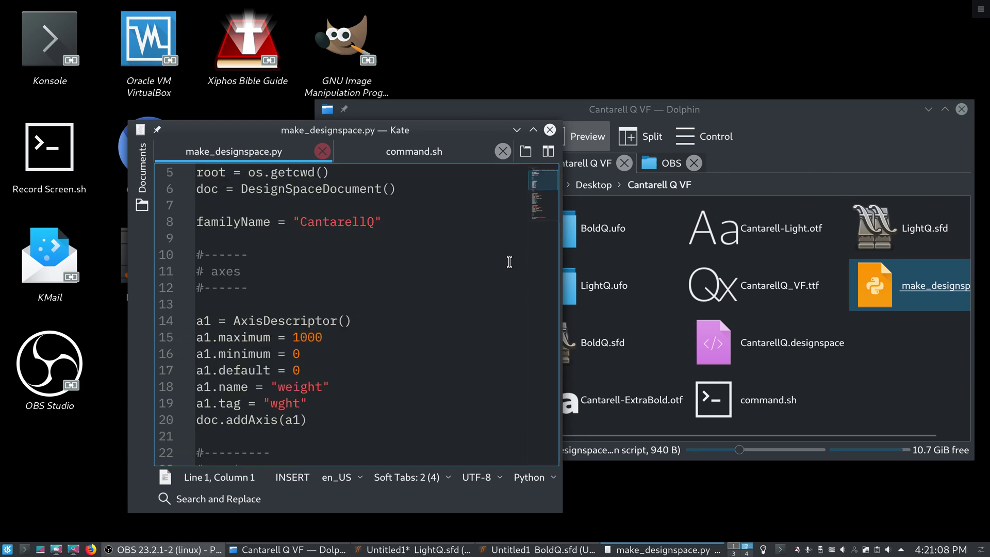
pyautogui.scroll(-3, 508, 263)
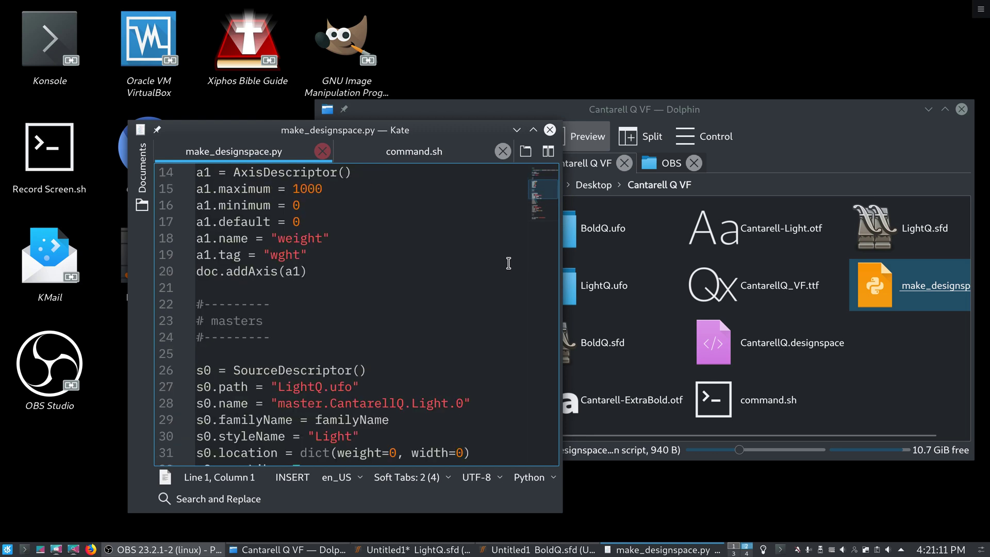
pyautogui.scroll(-1, 508, 263)
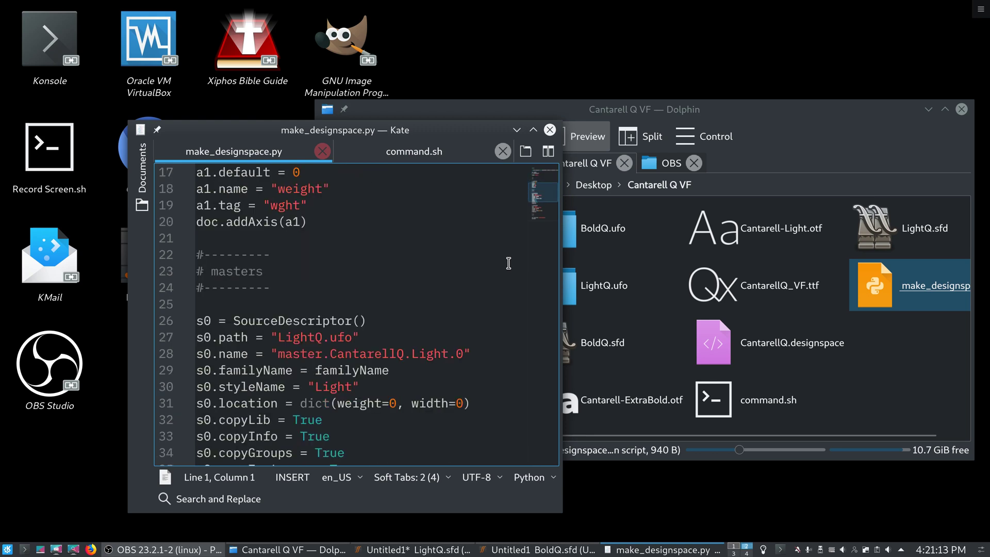
pyautogui.scroll(-2, 508, 263)
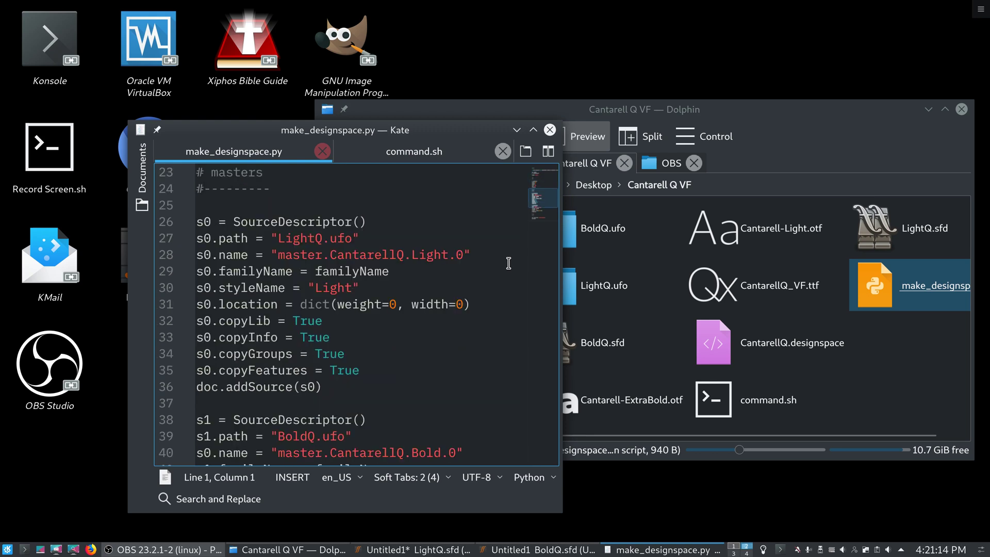
pyautogui.scroll(-1, 508, 263)
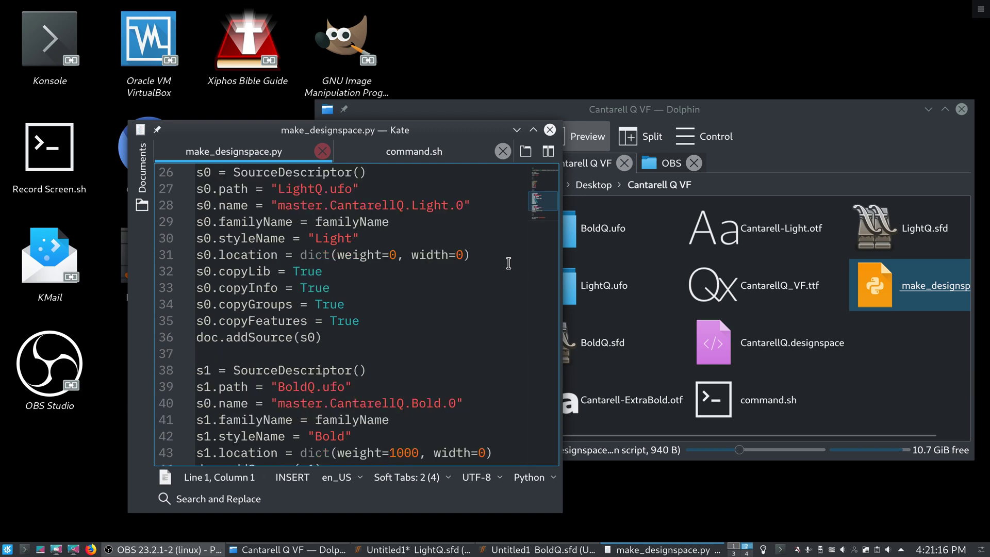
pyautogui.scroll(-2, 508, 263)
pyautogui.scroll(-1, 508, 263)
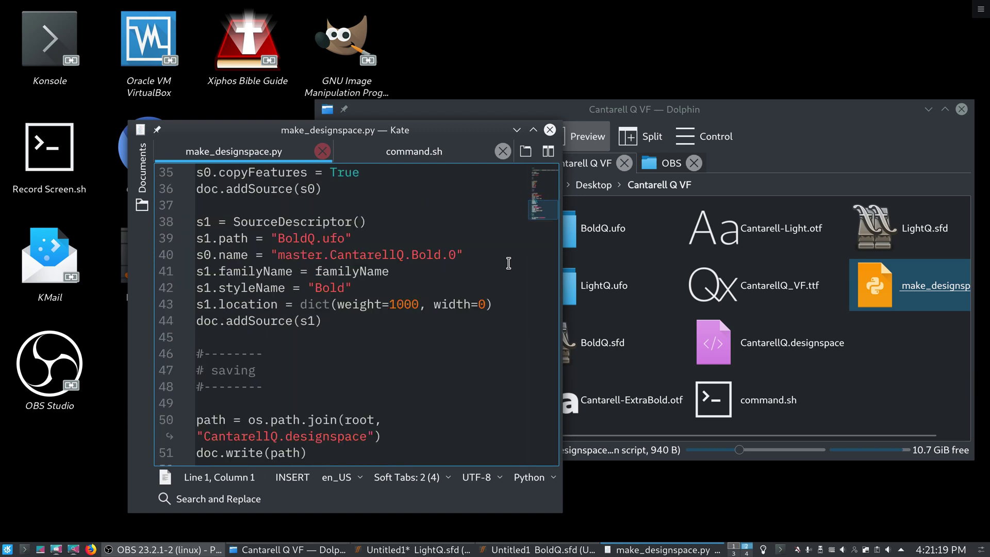
pyautogui.scroll(-1, 509, 263)
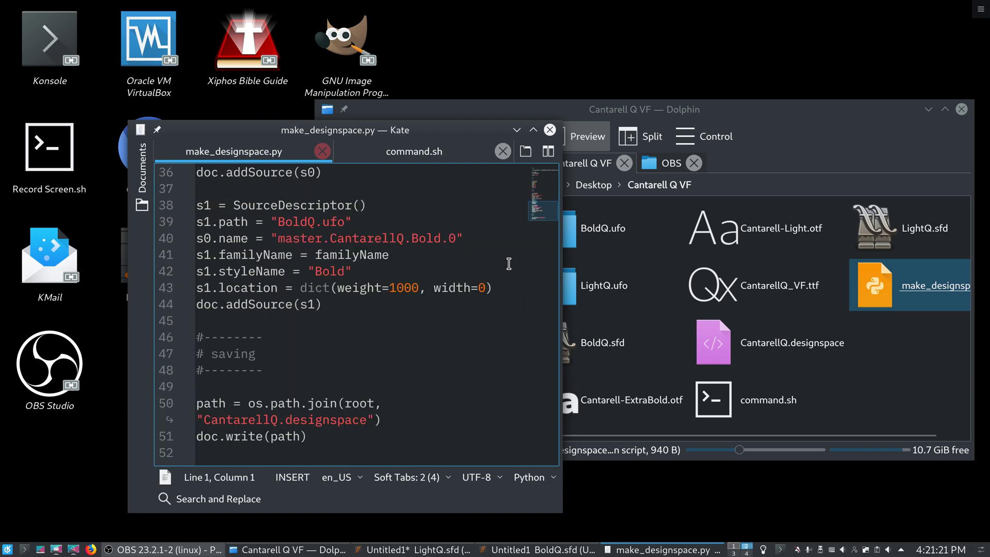
pyautogui.scroll(12, 509, 263)
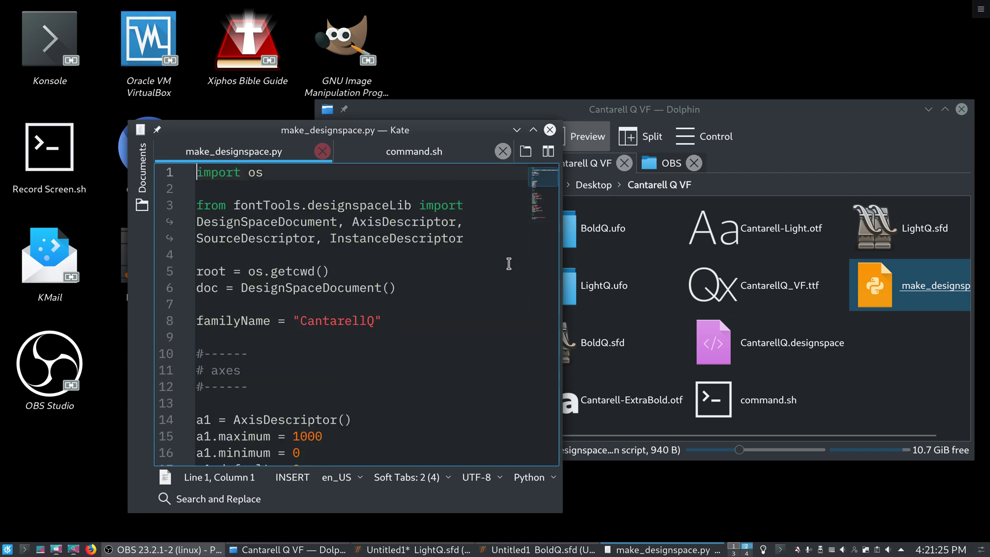
pyautogui.scroll(-2, 507, 264)
# Highlight the CantarellQ family name and the weight axis range 0 to 1000
pyautogui.click(339, 222)
pyautogui.doubleClick(339, 222)
pyautogui.scroll(-2, 339, 222)
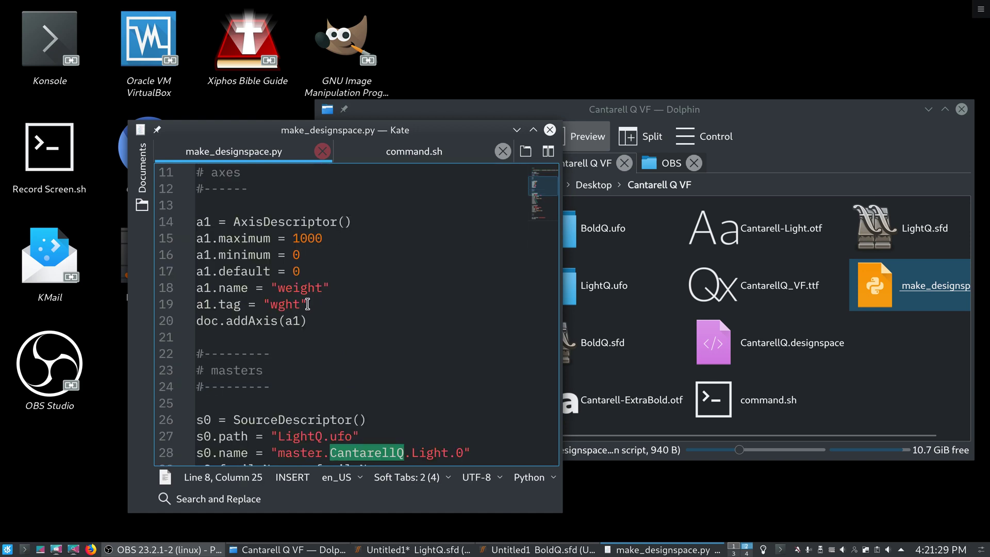
pyautogui.doubleClick(295, 255)
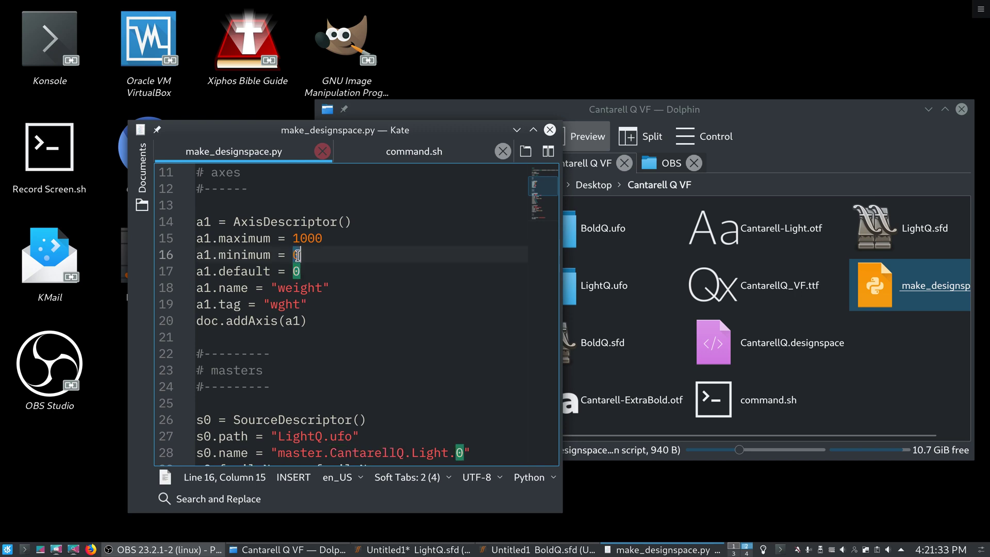
pyautogui.moveTo(292, 238); pyautogui.dragTo(324, 238)
pyautogui.scroll(-2, 324, 238)
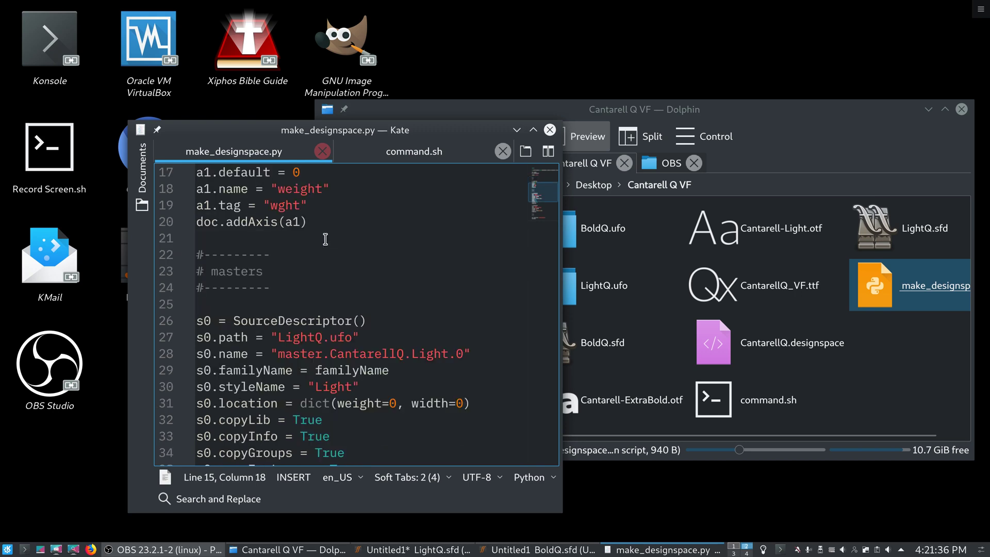
pyautogui.scroll(-1, 328, 239)
pyautogui.click(892, 349)
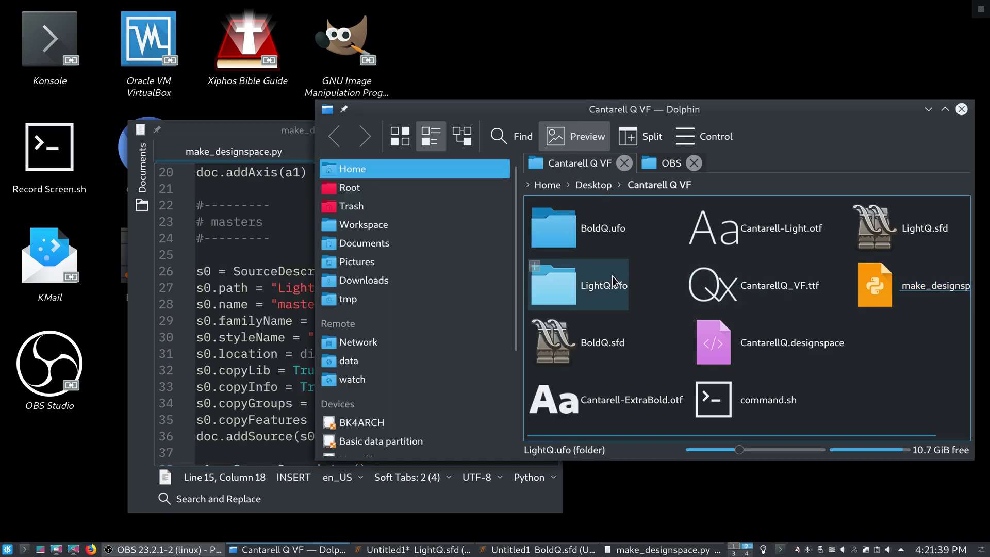
pyautogui.click(240, 264)
pyautogui.scroll(-4, 240, 264)
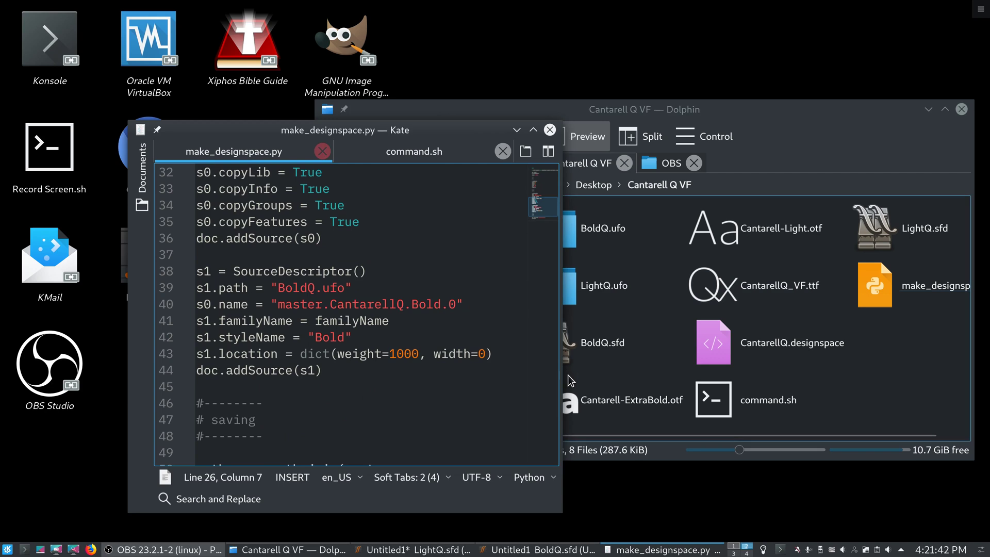
# Bring up LightQ.sfd and generate LightQ.ufo through Generate Fonts
pyautogui.click(412, 550)
pyautogui.click(495, 549)
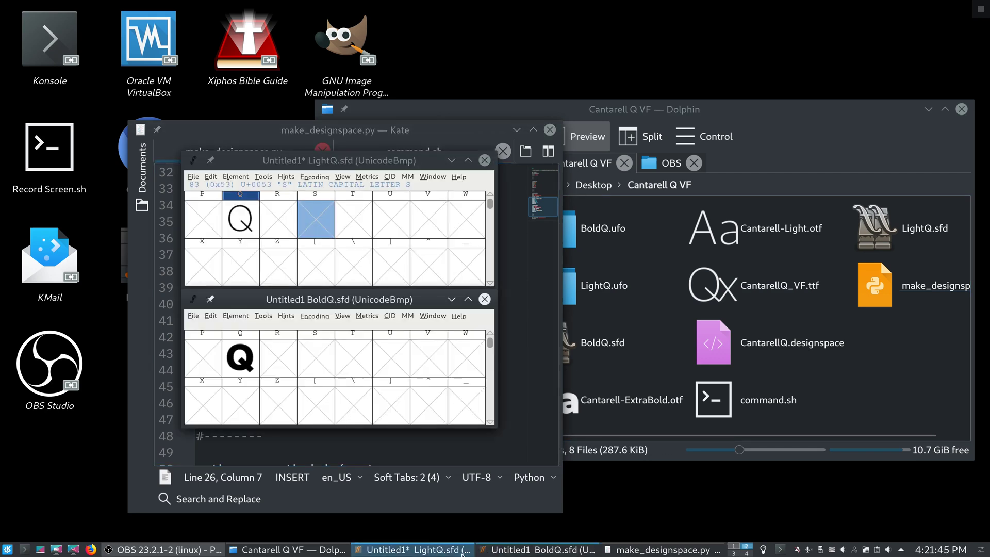
pyautogui.click(193, 176)
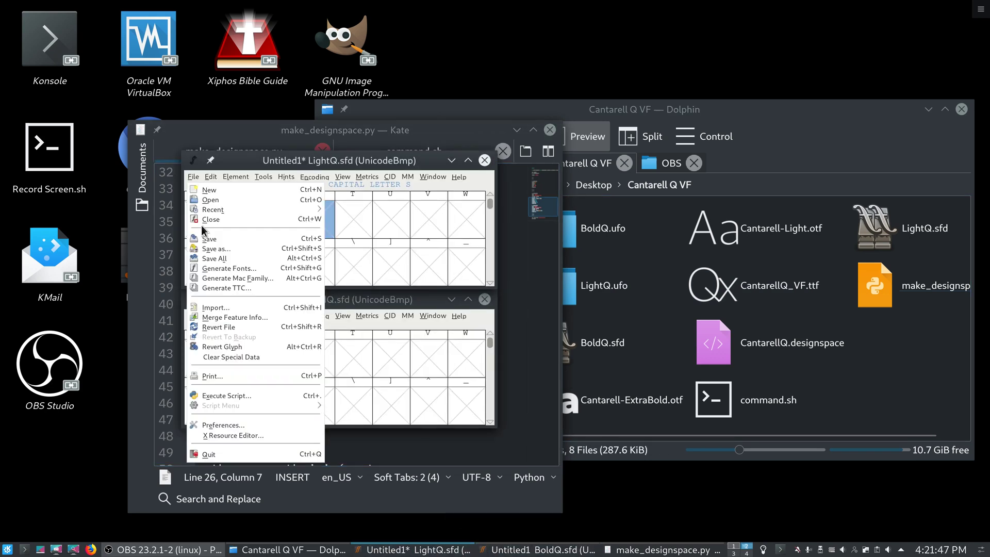
pyautogui.click(228, 268)
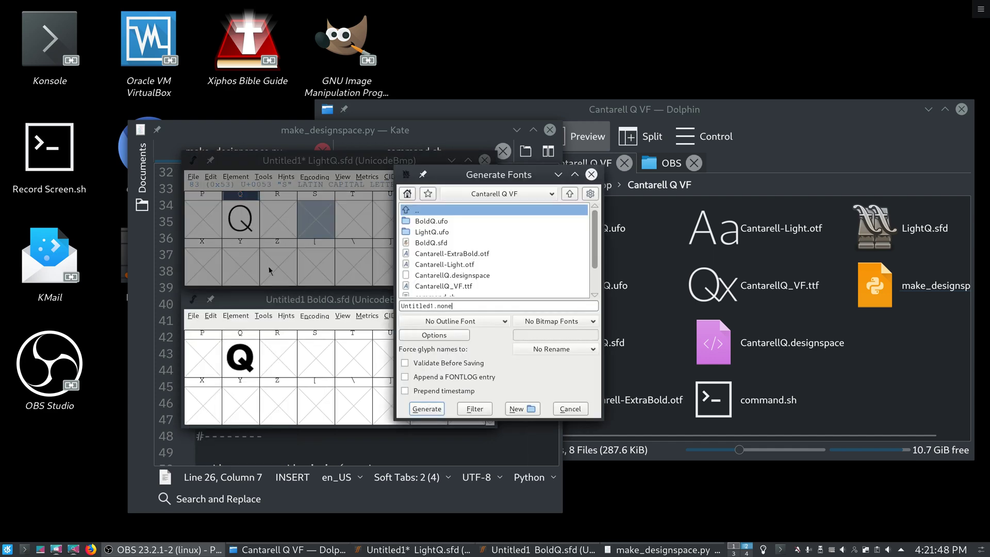
pyautogui.click(432, 233)
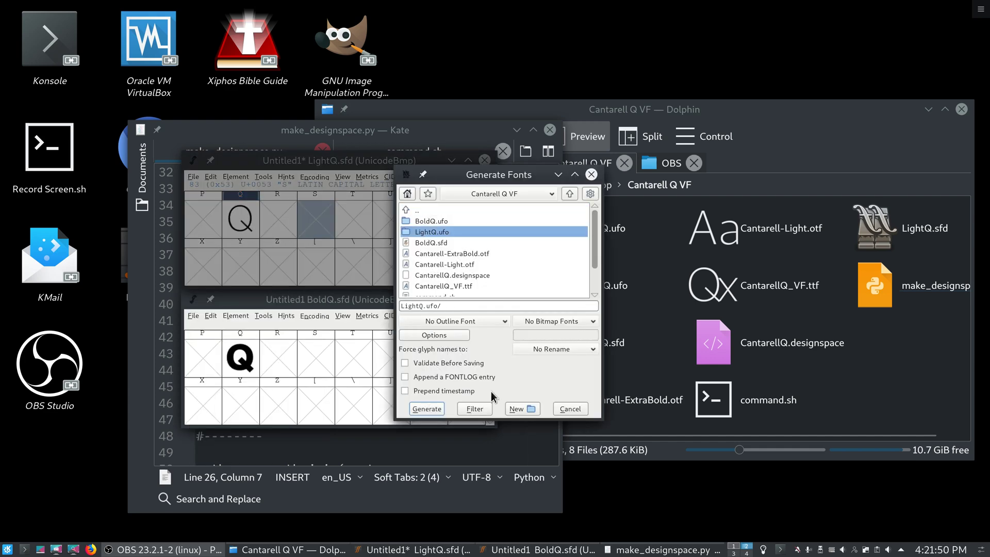
pyautogui.click(427, 409)
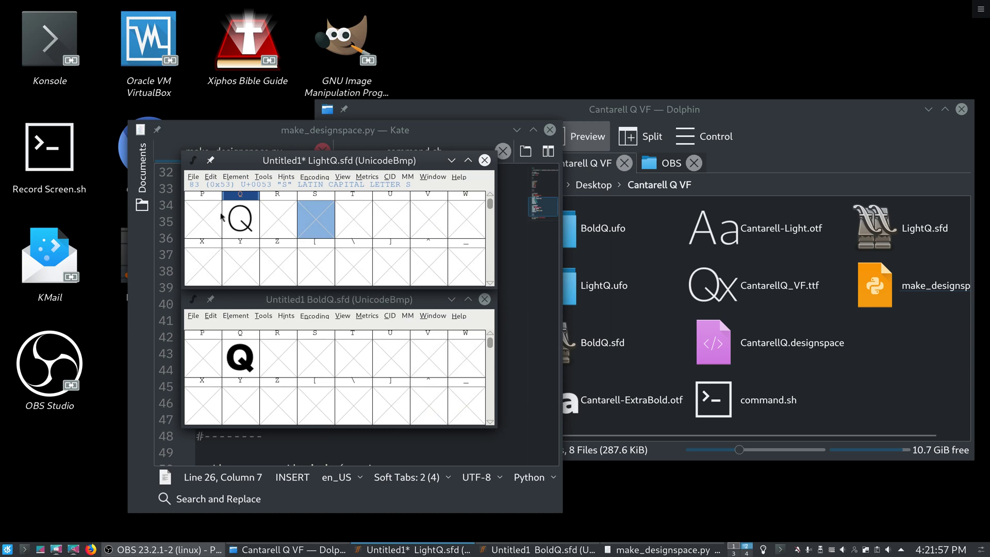
# Scroll the LightQ font view and select the space glyph
pyautogui.scroll(-3, 242, 223)
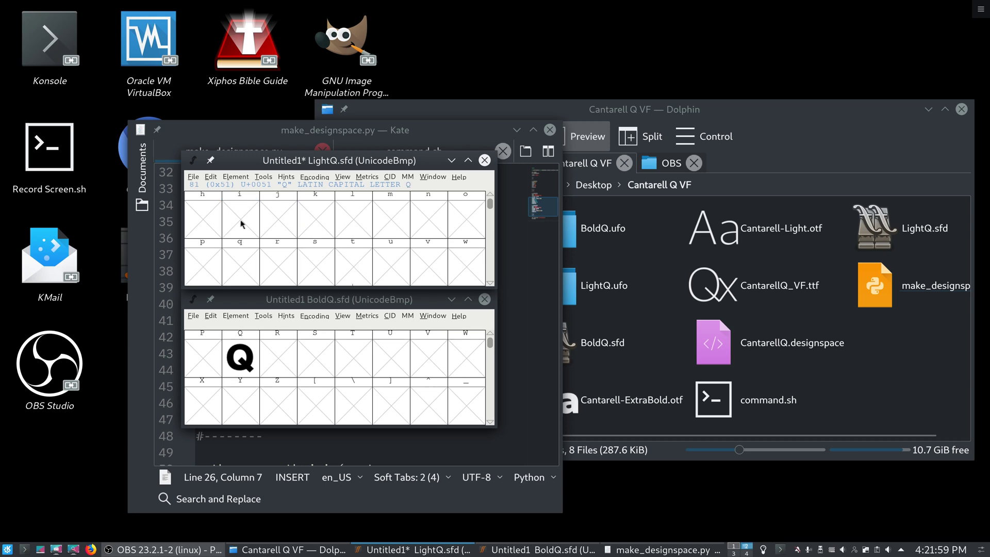
pyautogui.scroll(8, 242, 224)
pyautogui.scroll(1, 215, 223)
pyautogui.click(215, 223)
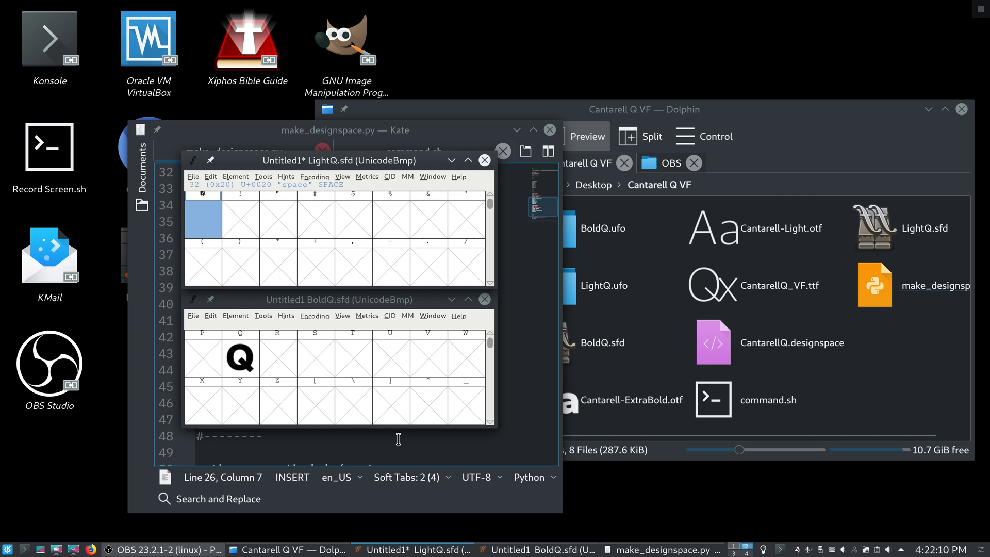
# Show the light font's OS/2 Metrics in Font Info: capital height 700, x-height 462
pyautogui.click(242, 178)
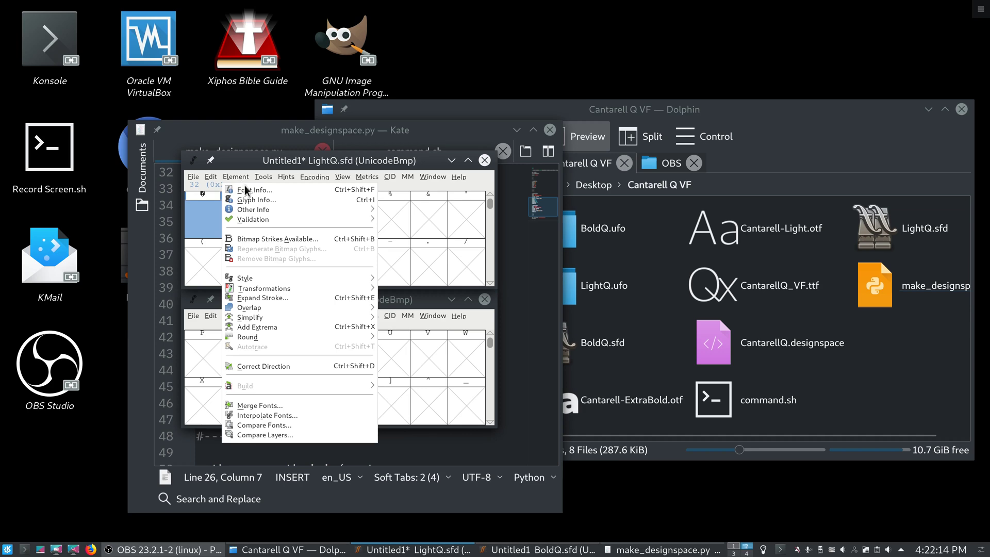
pyautogui.click(249, 189)
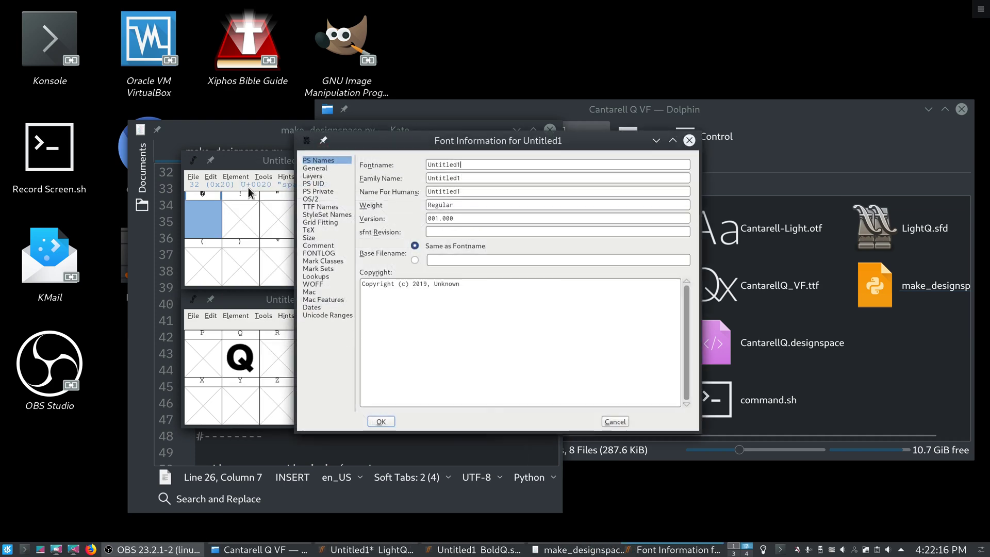
pyautogui.click(322, 199)
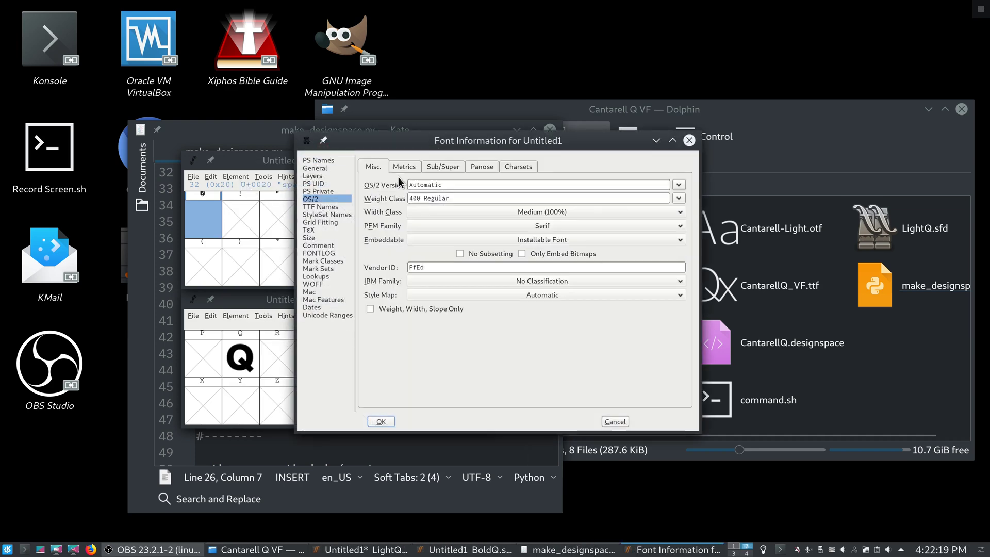
pyautogui.click(405, 167)
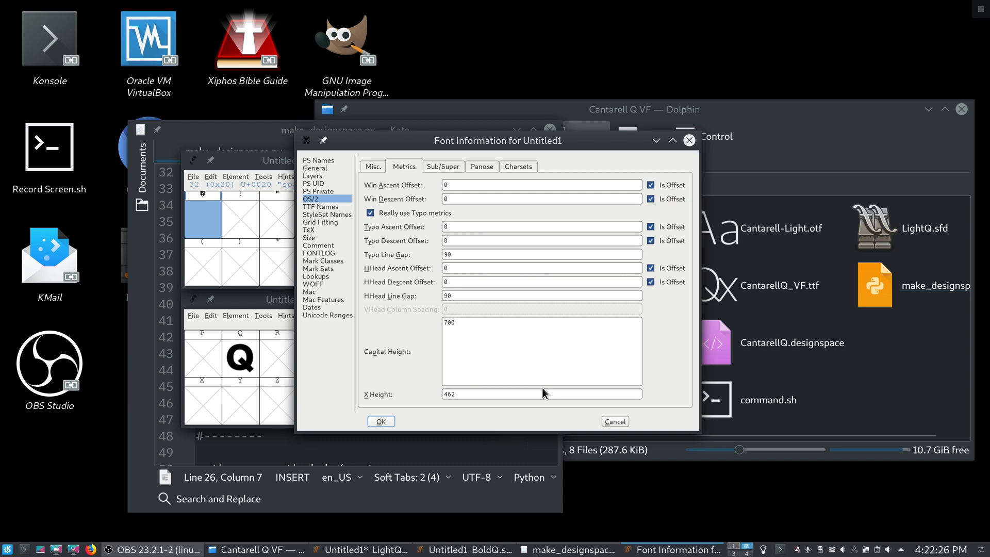
# Close Font Information and jump to the x glyph in the LightQ font
pyautogui.click(689, 140)
pyautogui.scroll(-1, 407, 206)
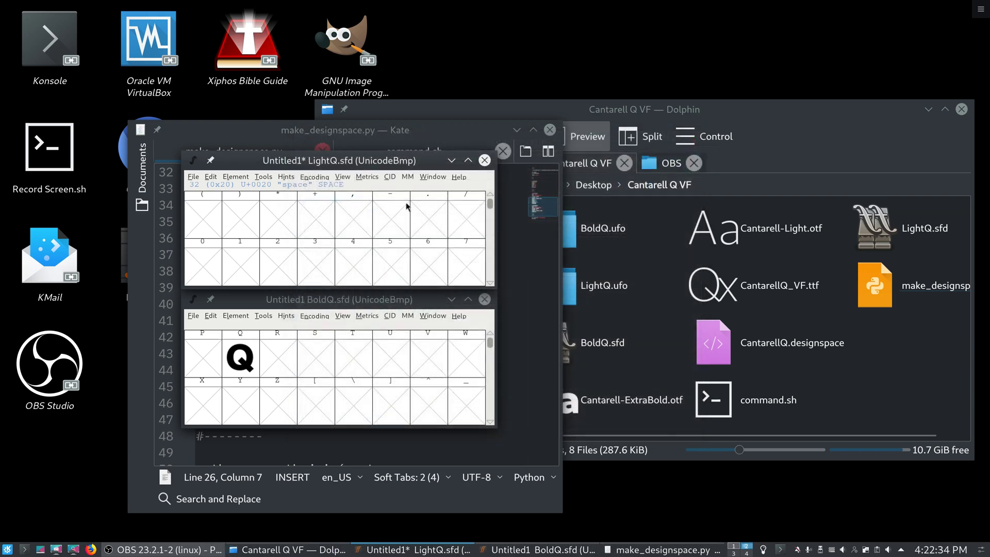
pyautogui.press('x')
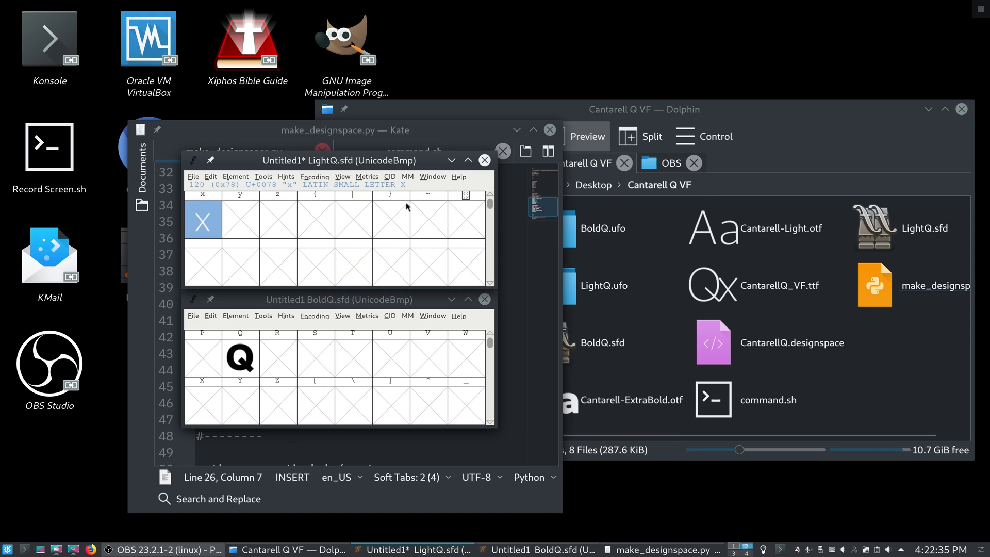
pyautogui.scroll(1, 406, 206)
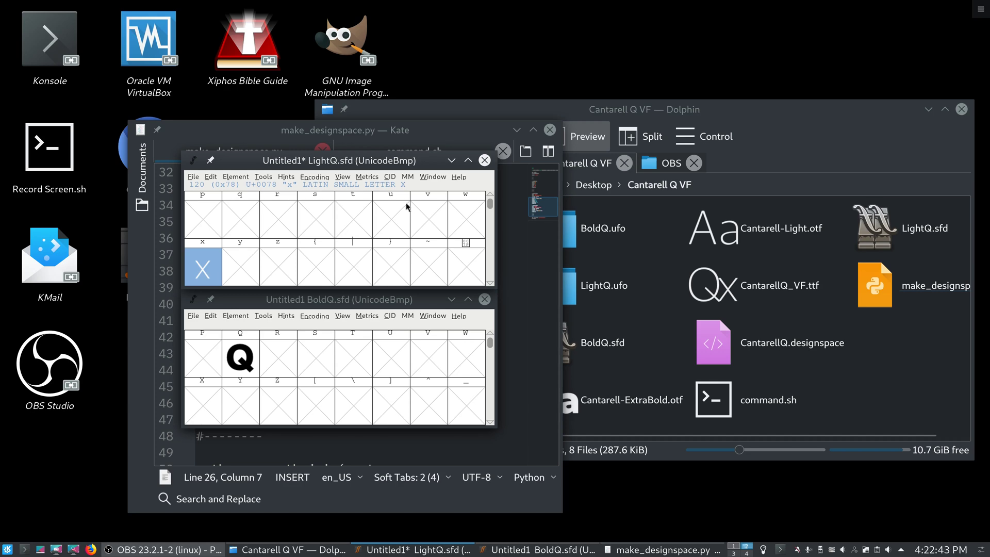
# Inspect the BoldQ Q outline, selecting its top point, then close the glyph window
pyautogui.doubleClick(239, 364)
pyautogui.moveTo(495, 213); pyautogui.dragTo(535, 241)
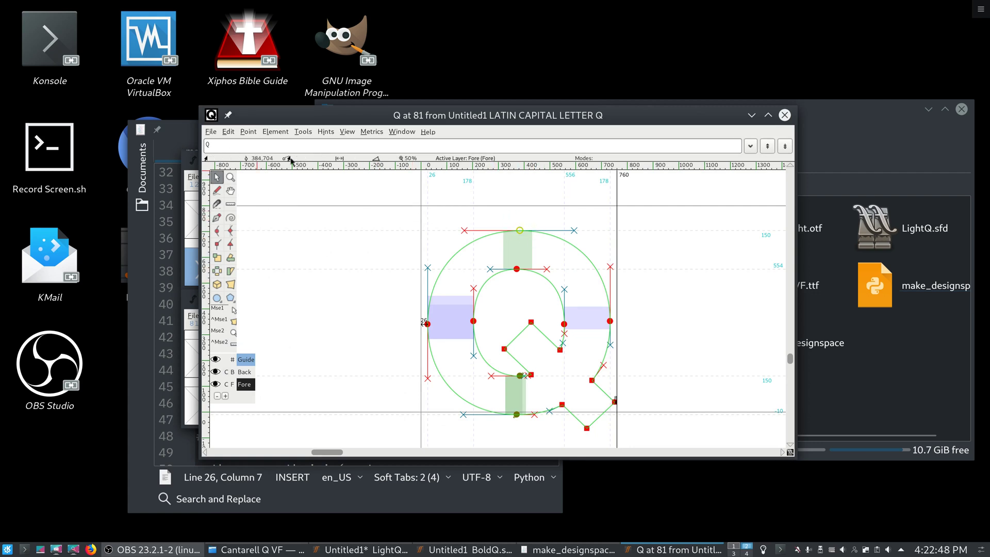
pyautogui.click(784, 115)
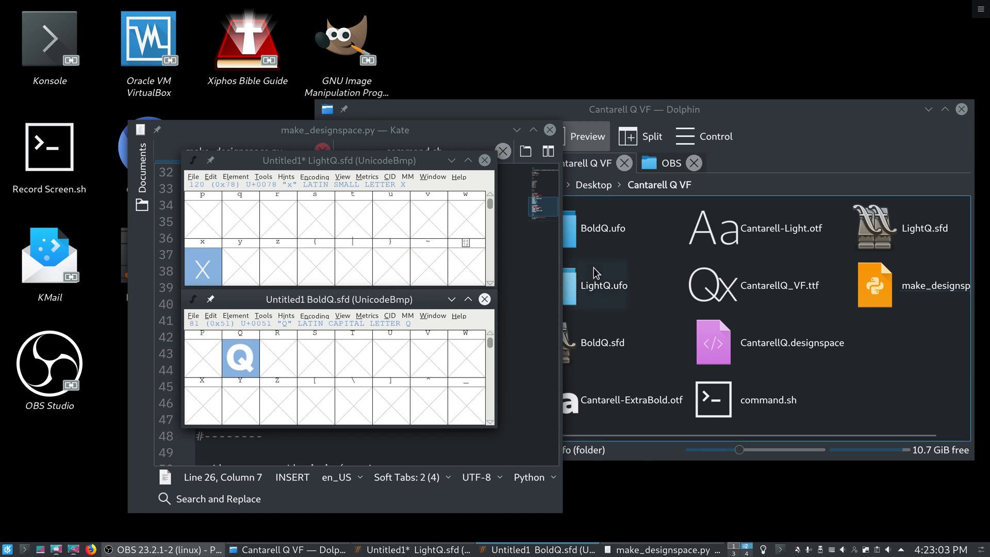
# Review the make_designspace.py script and the command.sh file in Kate
pyautogui.click(536, 277)
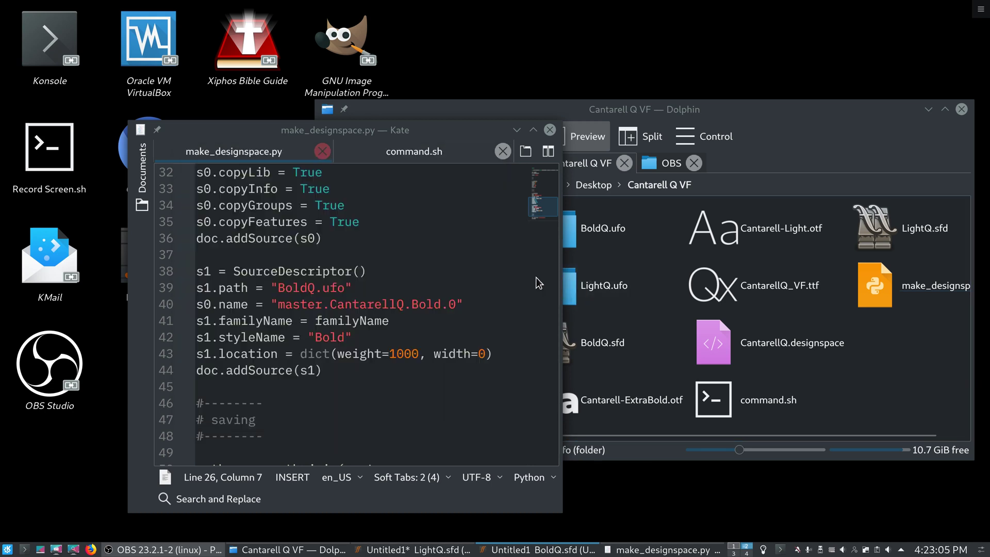
pyautogui.scroll(-1, 536, 277)
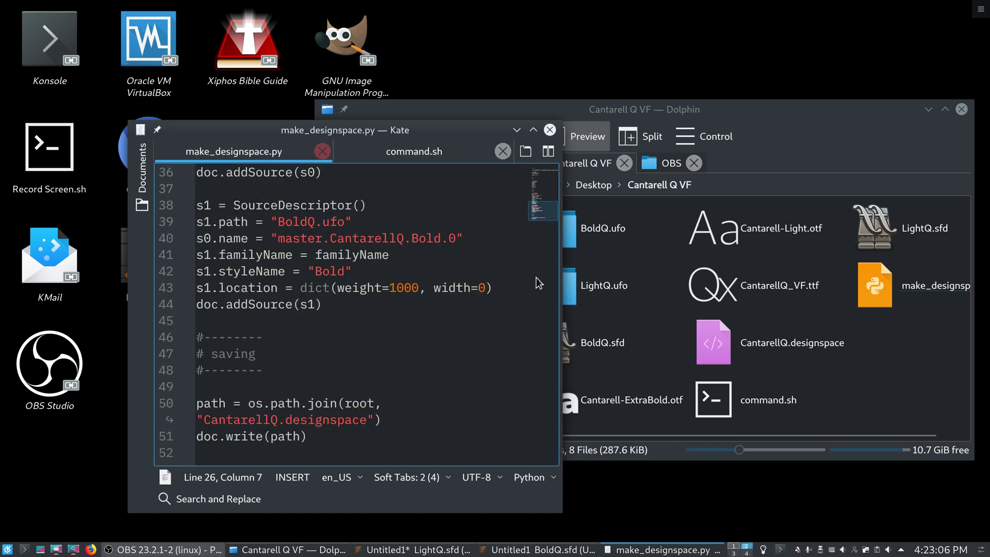
pyautogui.scroll(1, 536, 277)
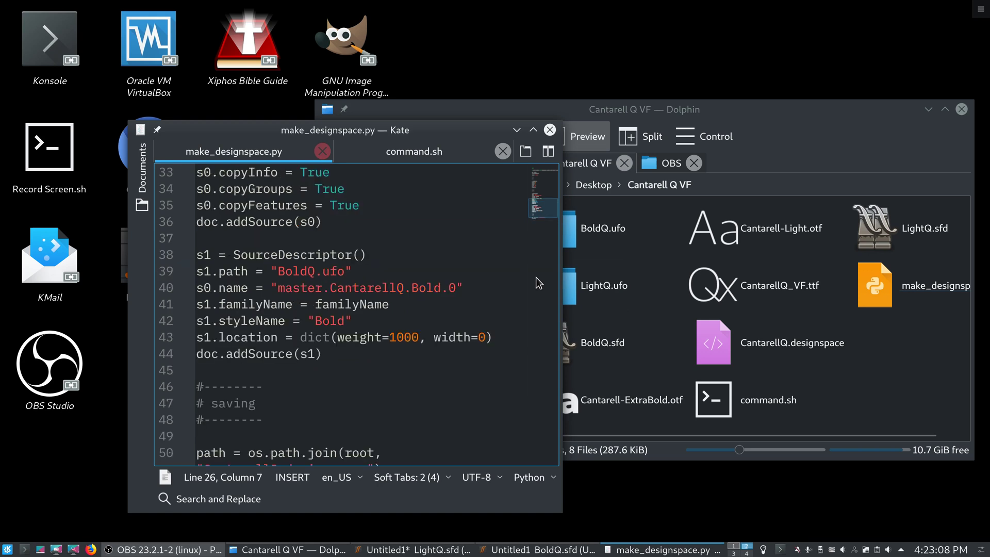
pyautogui.scroll(3, 537, 278)
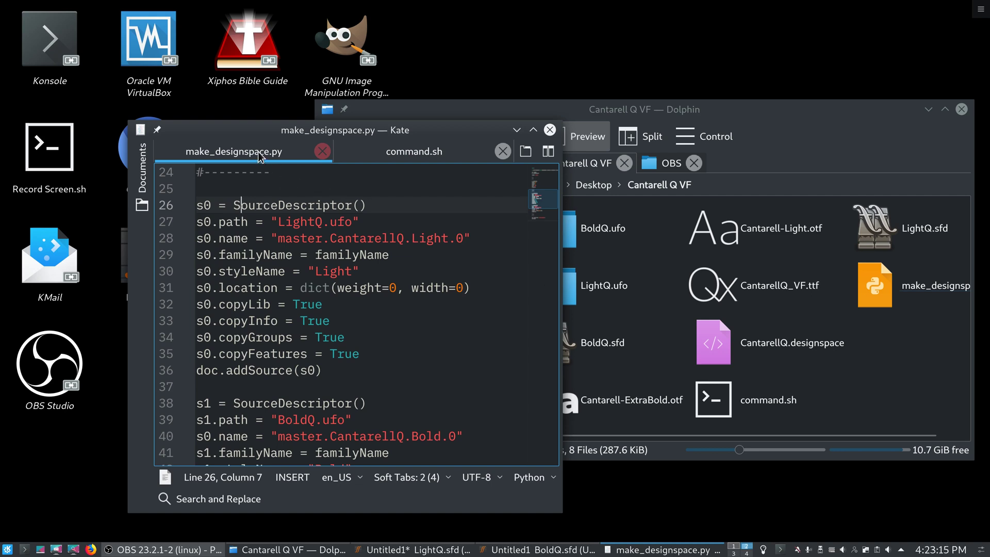
pyautogui.click(378, 154)
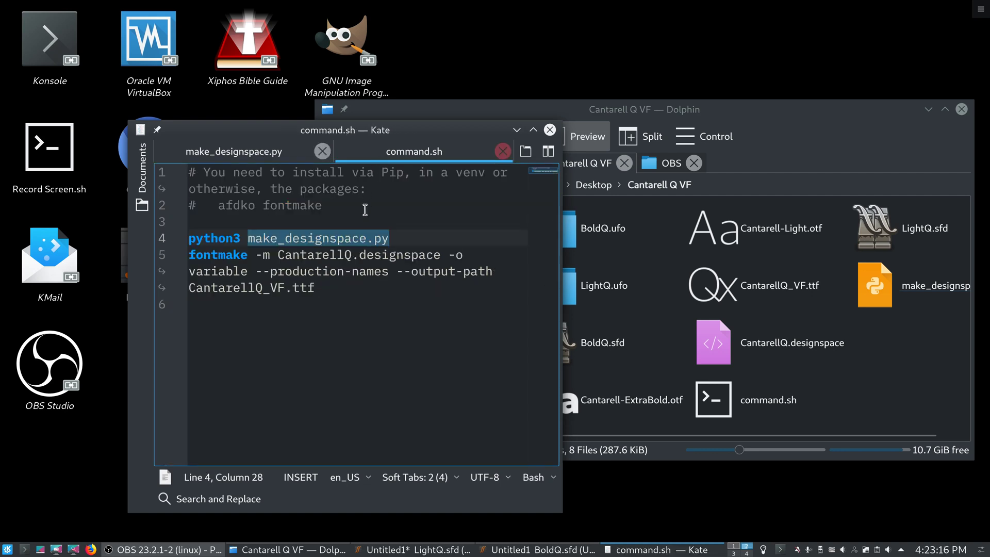
pyautogui.click(364, 211)
# Open CantarellQ.designspace in Kate and widen the window to read its XML
pyautogui.rightClick(753, 340)
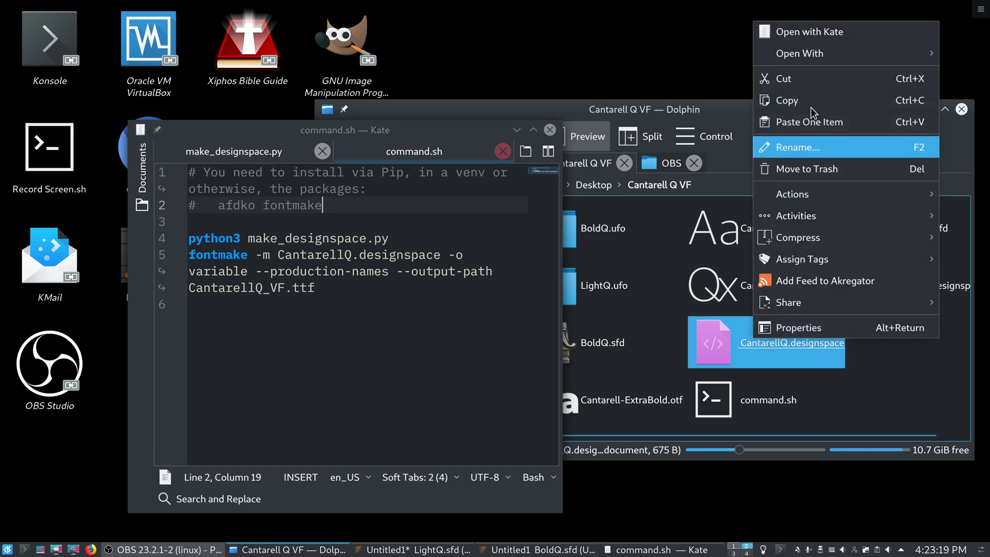
pyautogui.click(794, 34)
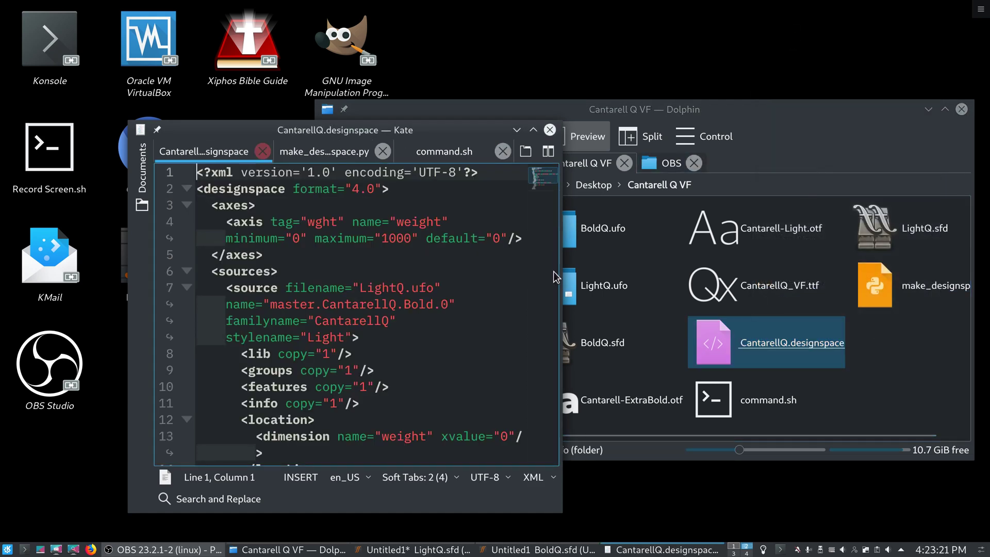
pyautogui.scroll(-4, 452, 287)
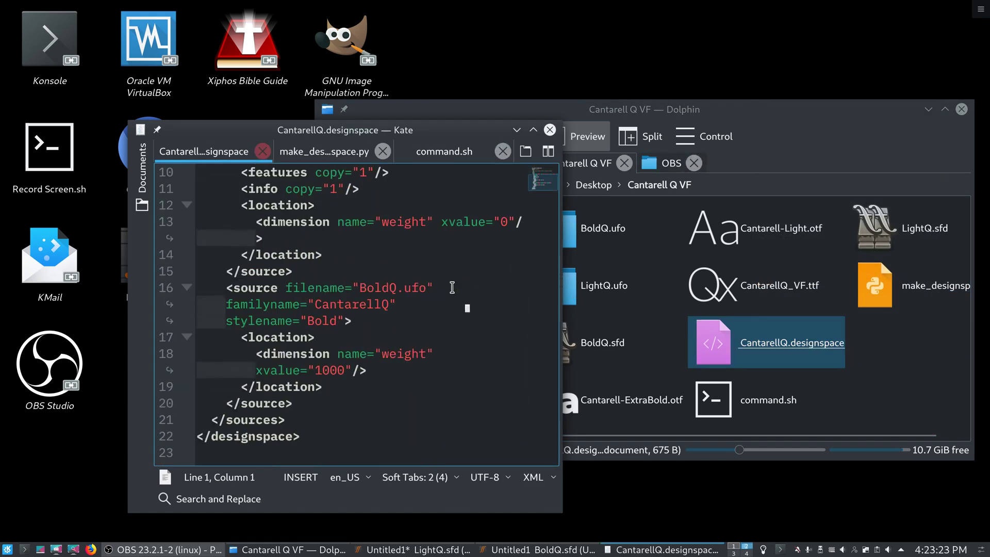
pyautogui.scroll(3, 452, 287)
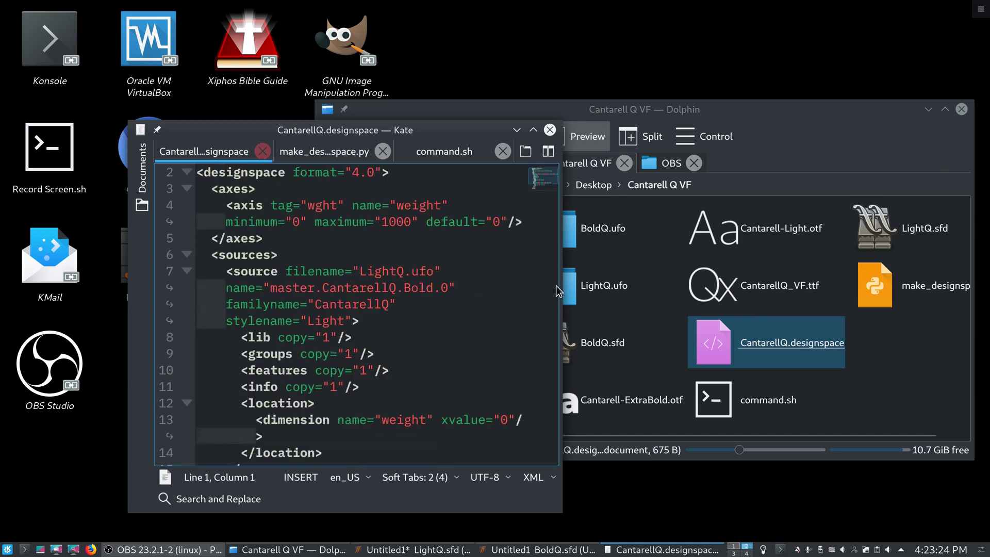
pyautogui.moveTo(557, 285); pyautogui.dragTo(778, 285)
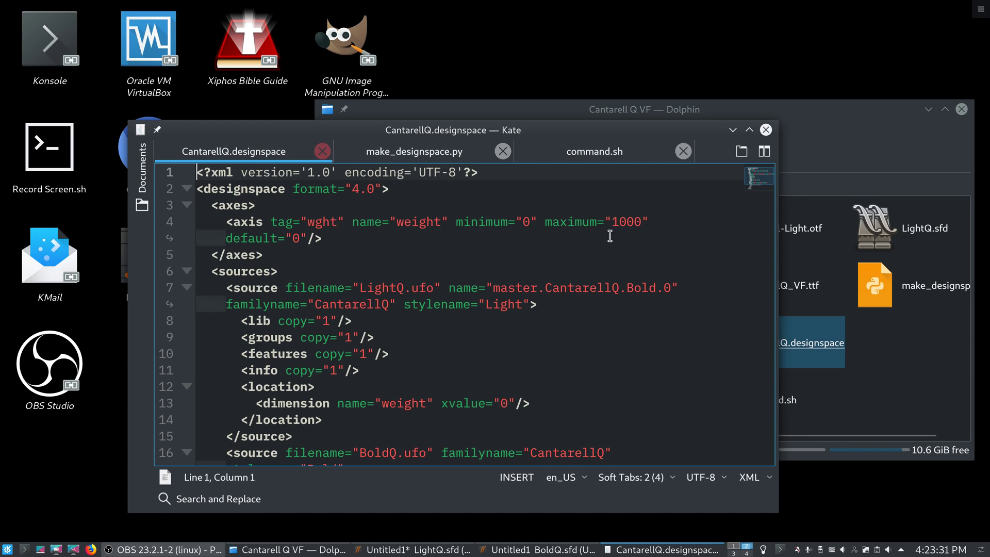
pyautogui.scroll(-2, 610, 235)
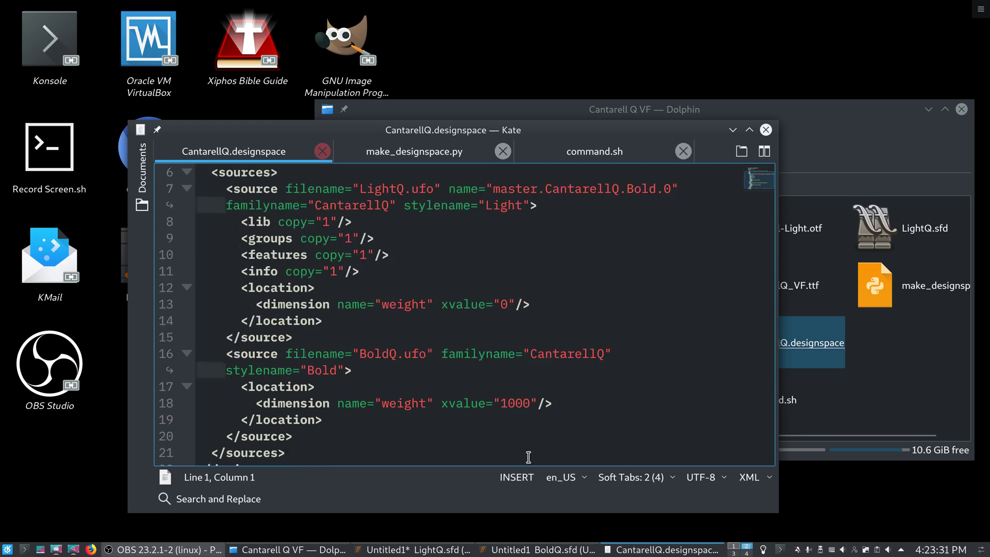
# Close Kate and open a terminal in the Cantarell Q VF folder
pyautogui.click(766, 129)
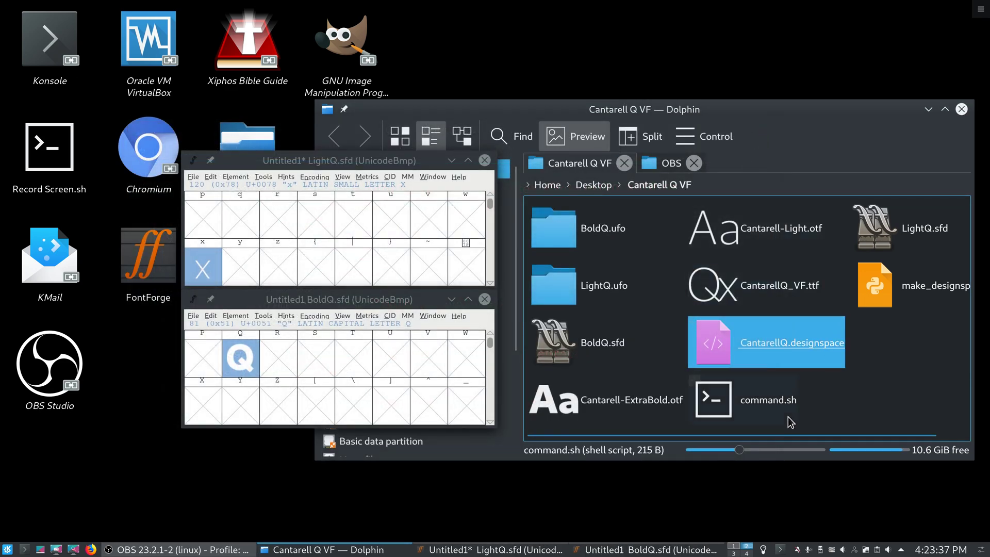
pyautogui.rightClick(831, 403)
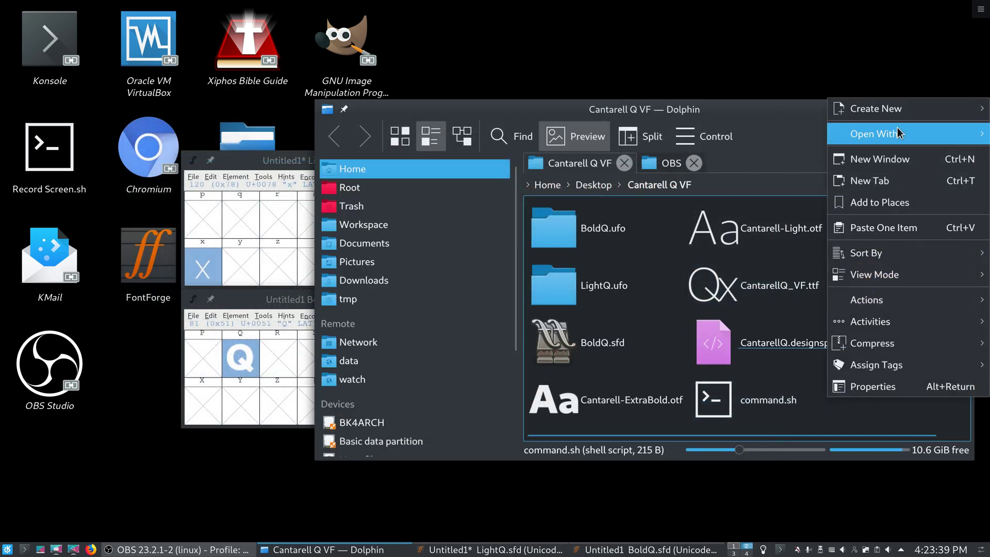
pyautogui.moveTo(897, 133)
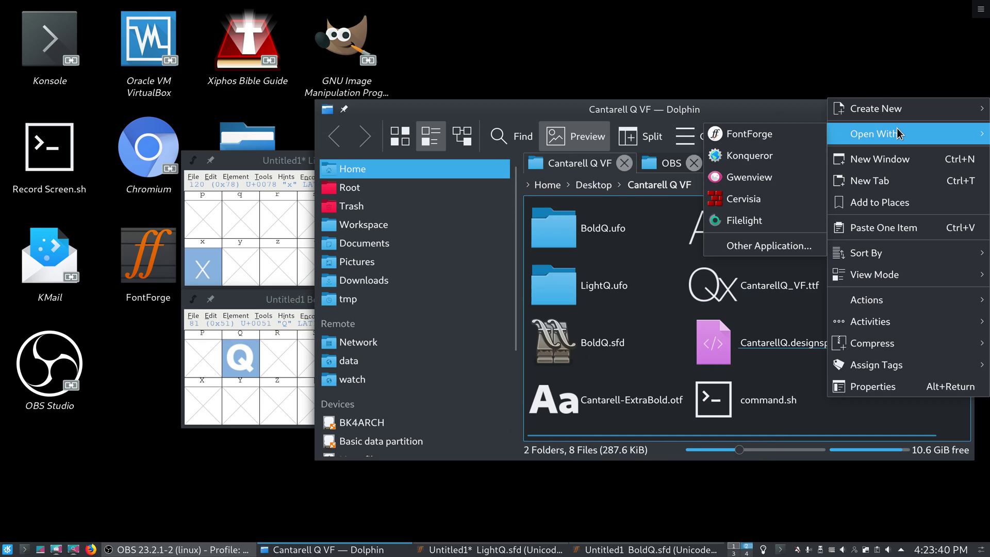
pyautogui.moveTo(872, 305)
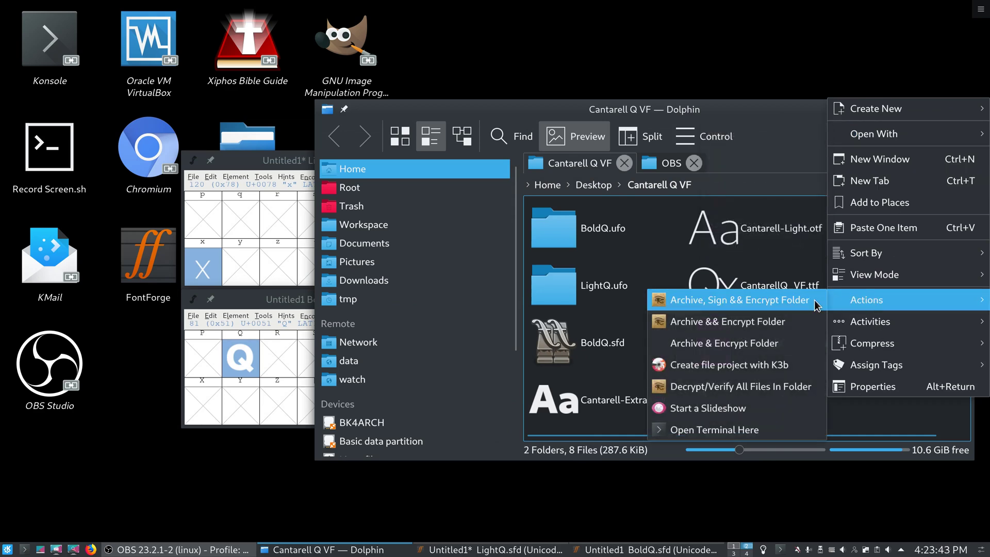
pyautogui.click(778, 430)
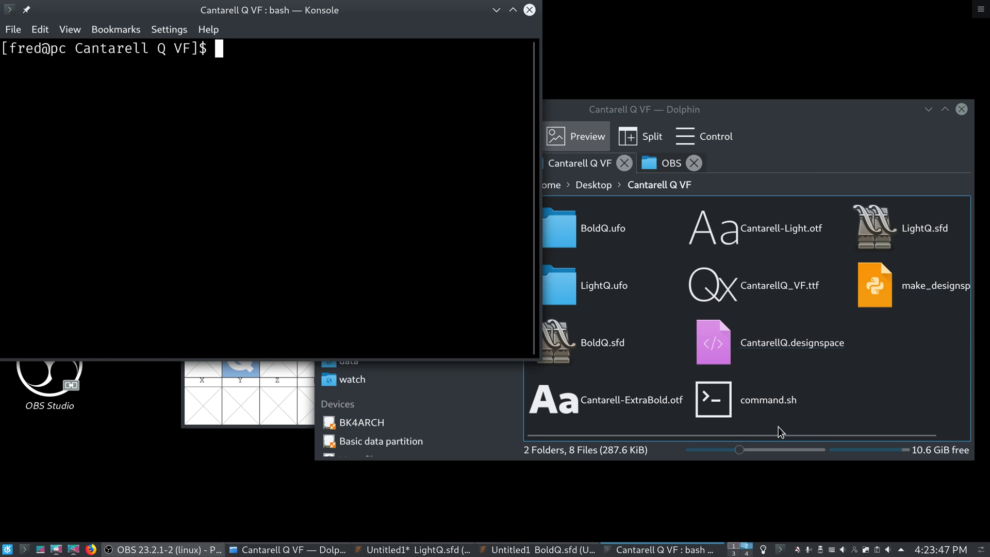
# Run source ~/Workspace/afdko_env/bin/activate to activate the afdko_env environment
pyautogui.write('spin')
pyautogui.press('BackSpace')
pyautogui.press('BackSpace')
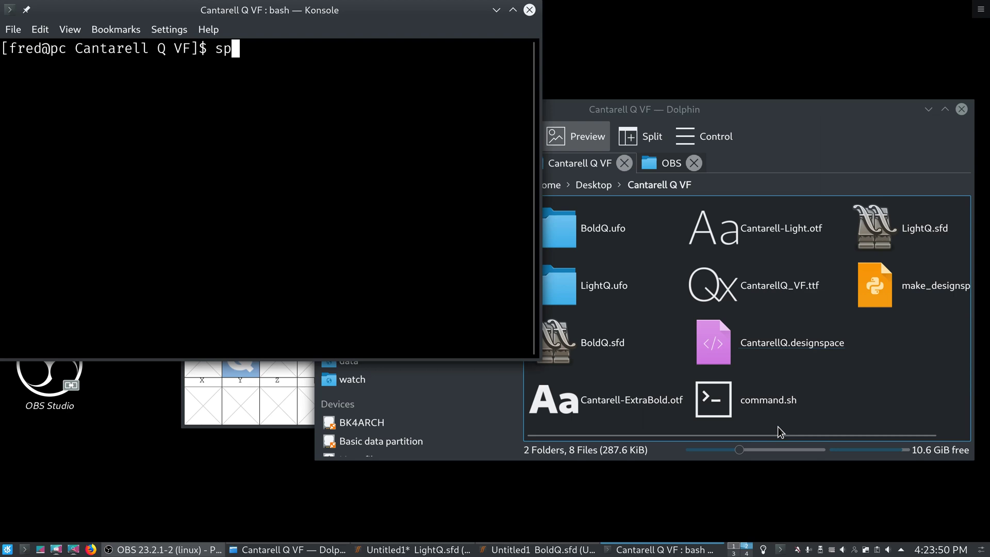
pyautogui.press('BackSpace')
pyautogui.write('ource ~/W')
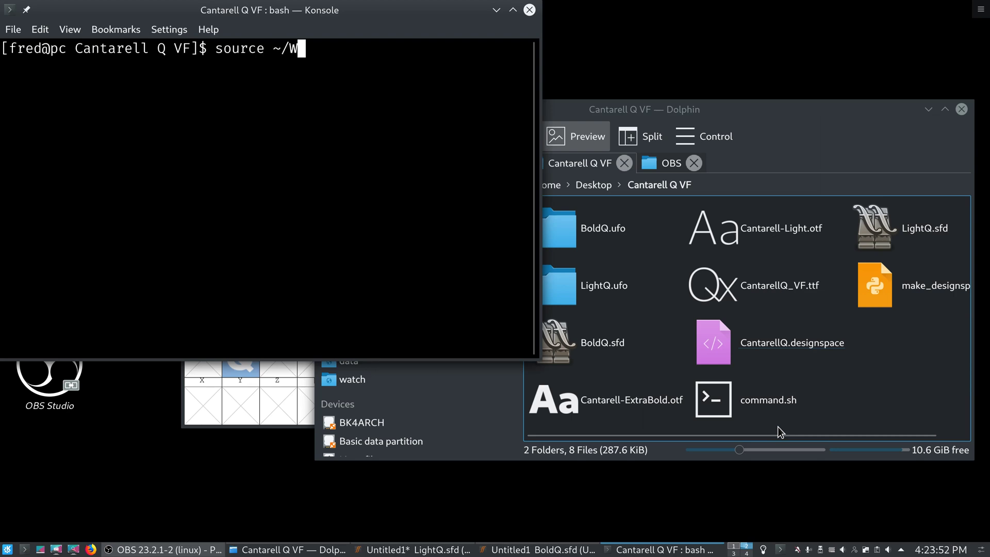
pyautogui.write('o')
pyautogui.press('Tab')
pyautogui.write('f')
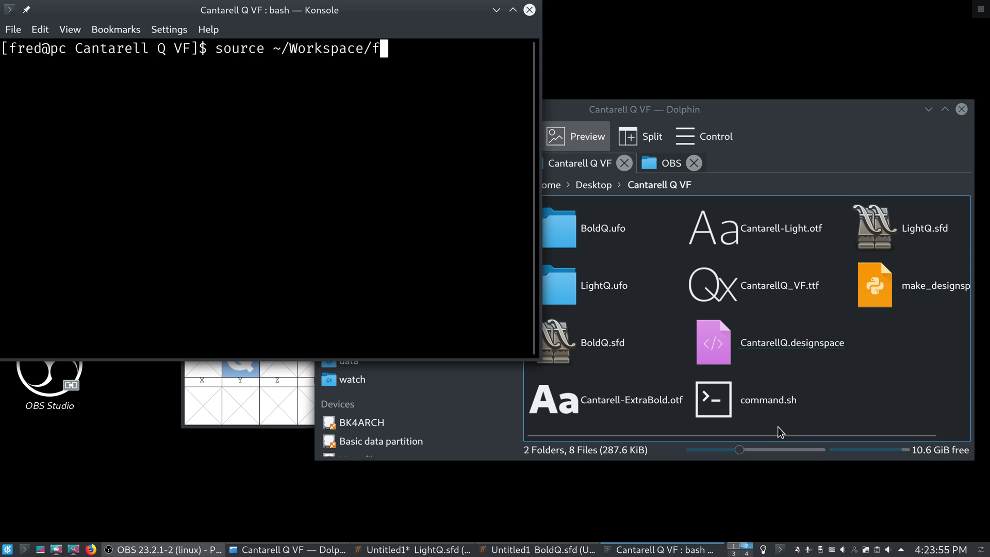
pyautogui.press('BackSpace')
pyautogui.write('af')
pyautogui.press('Tab')
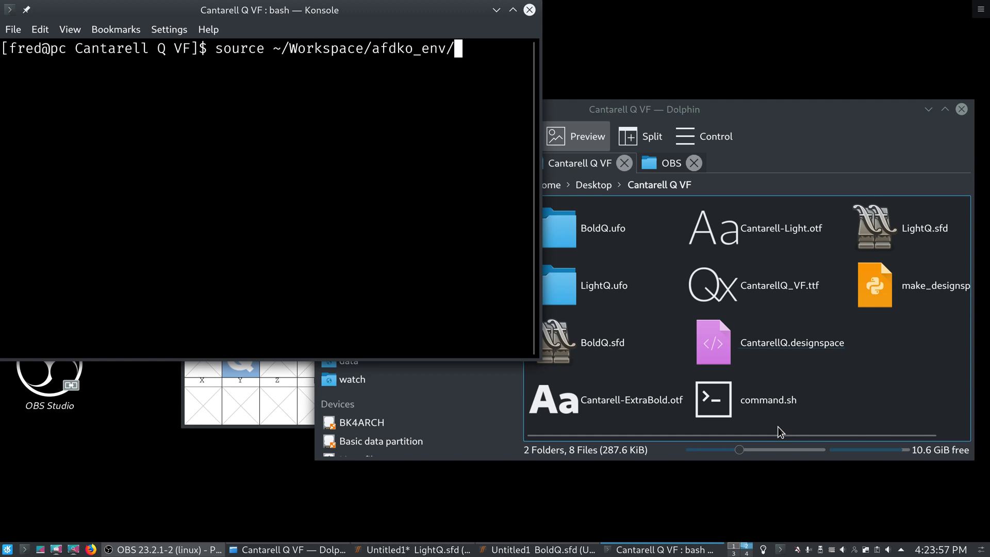
pyautogui.write('bin/a')
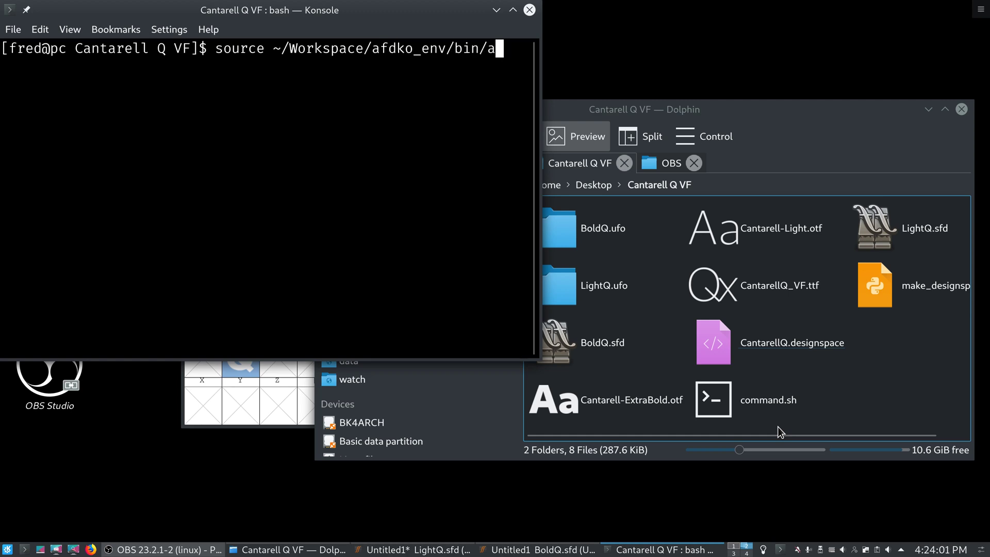
pyautogui.press('Tab')
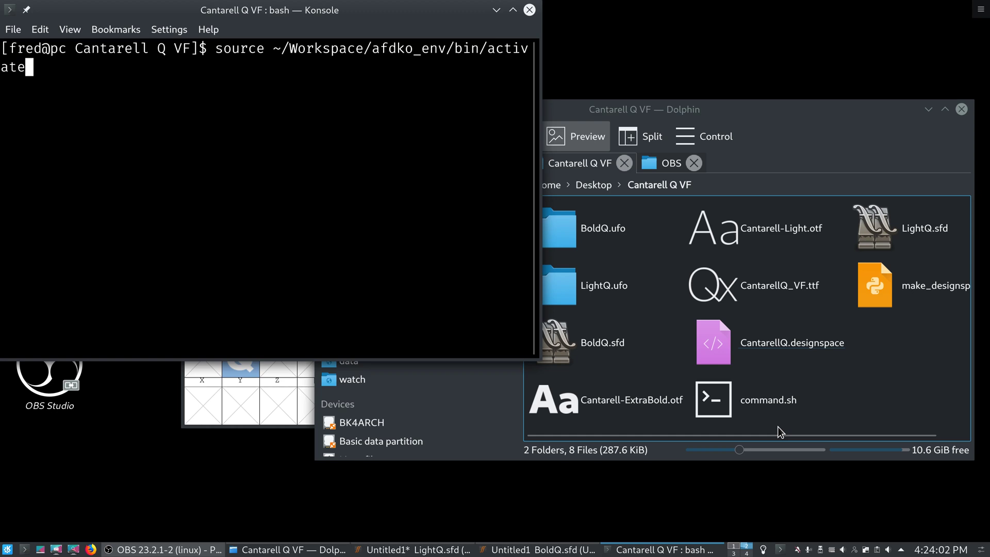
pyautogui.press('Return')
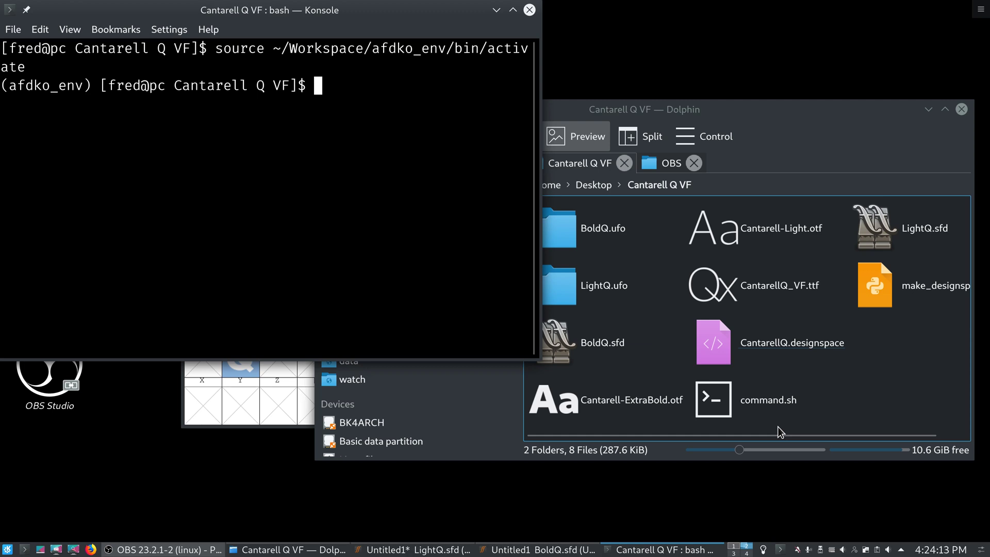
# Enter 'pip install afdko' as a commented-out line
pyautogui.write('pip install afdko')
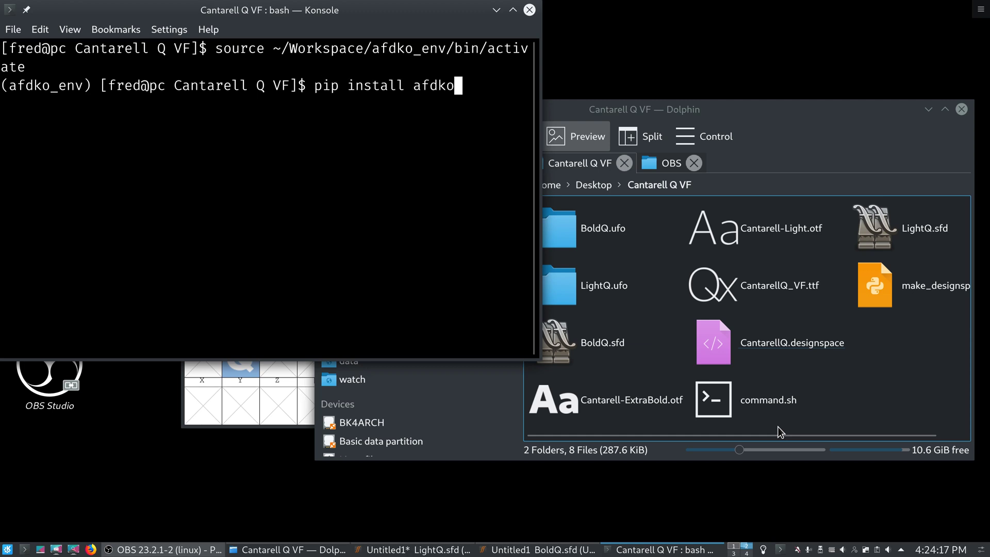
pyautogui.hotkey('ctrl', 'a')
pyautogui.write('#')
pyautogui.press('Return')
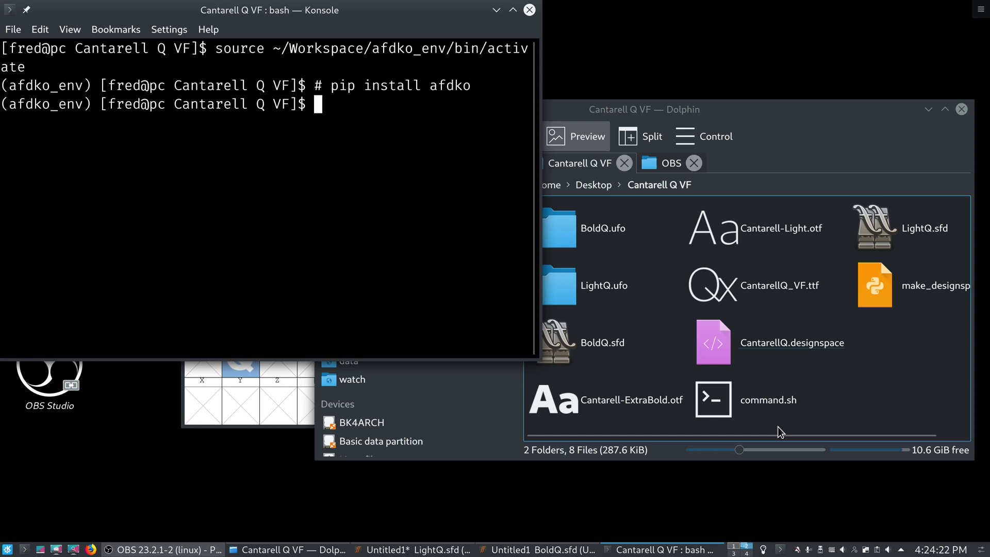
# Print the build steps with cat command.sh
pyautogui.write('cat cco')
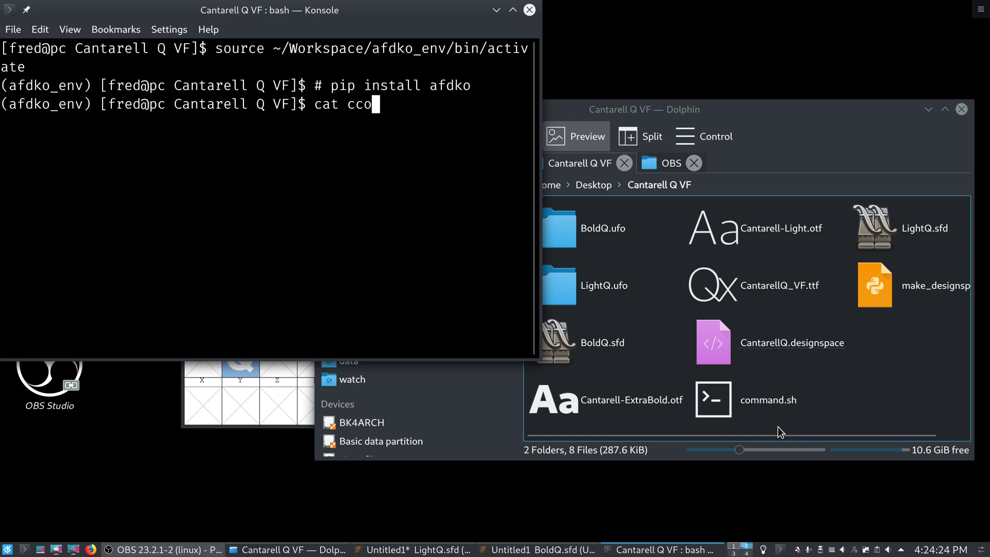
pyautogui.press('BackSpace')
pyautogui.press('BackSpace')
pyautogui.write('o')
pyautogui.press('Tab')
pyautogui.press('Return')
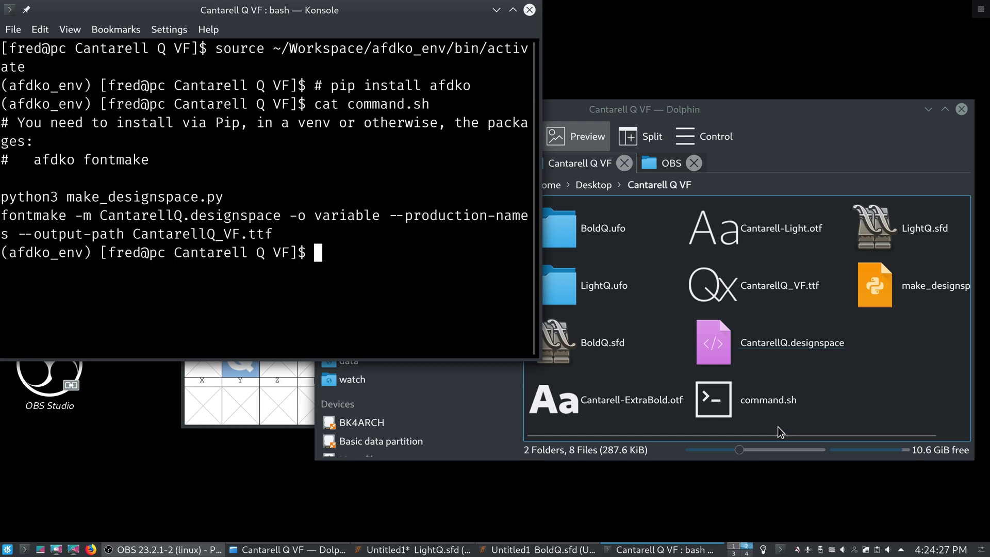
# Copy the python3 make_designspace.py line from the output and run it
pyautogui.doubleClick(40, 199)
pyautogui.tripleClick(66, 199)
pyautogui.middleClick(129, 214)
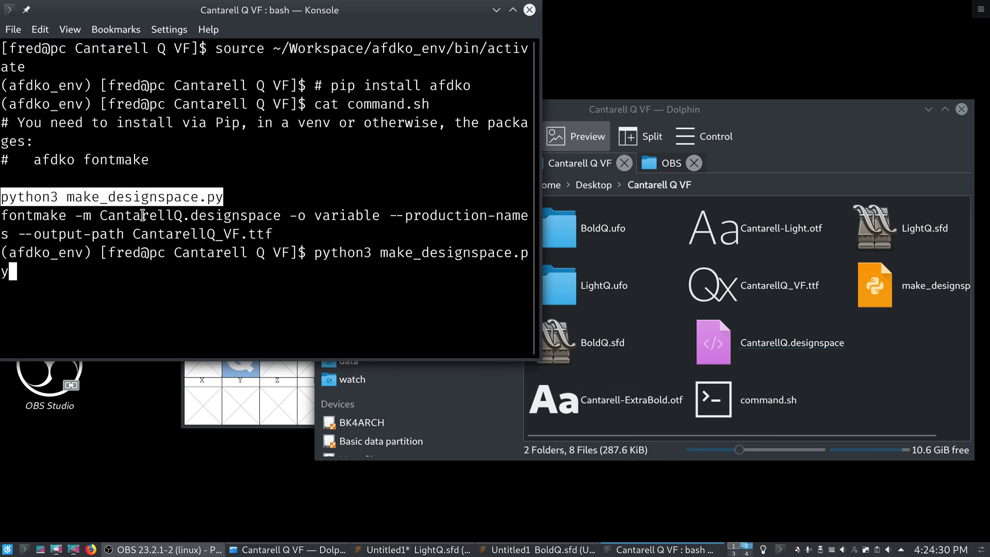
pyautogui.press('Return')
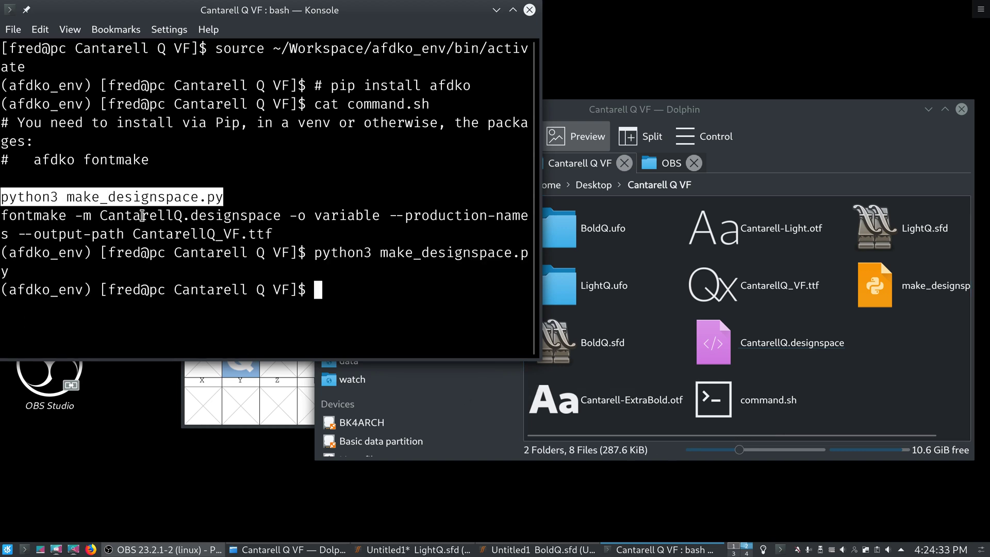
# Highlight the word fontmake and the output name CantarellQ_VF.ttf in the printed commands
pyautogui.doubleClick(49, 211)
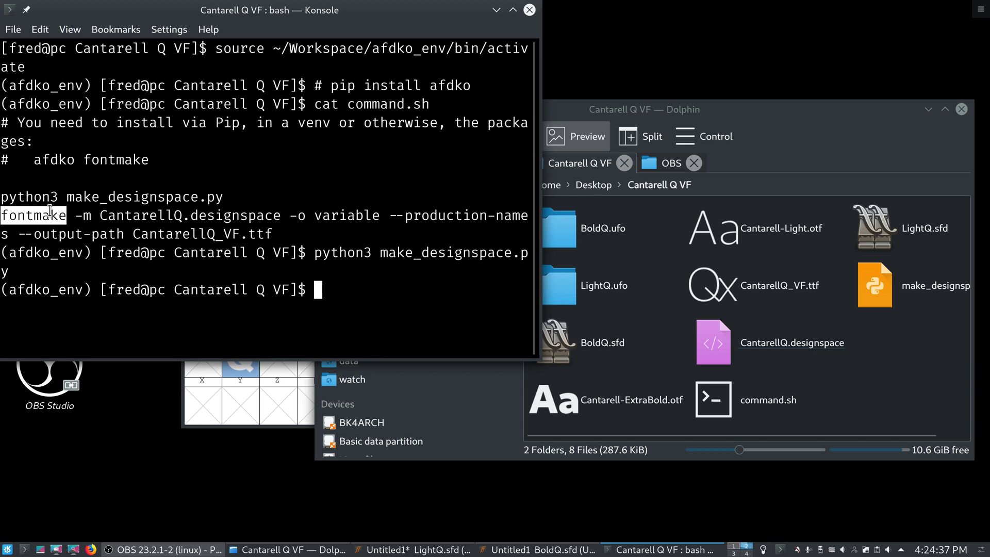
pyautogui.click(50, 212)
pyautogui.doubleClick(51, 211)
pyautogui.click(245, 236)
pyautogui.doubleClick(244, 235)
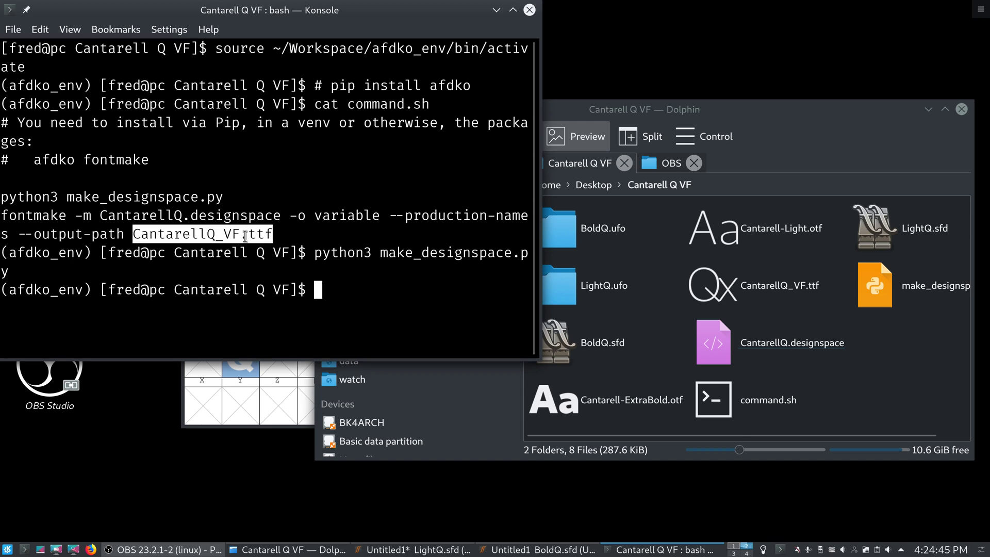
# Open CantarellQ_VF.ttf in FontForge, dismiss the recovery prompt, and open the Q glyph
pyautogui.rightClick(784, 300)
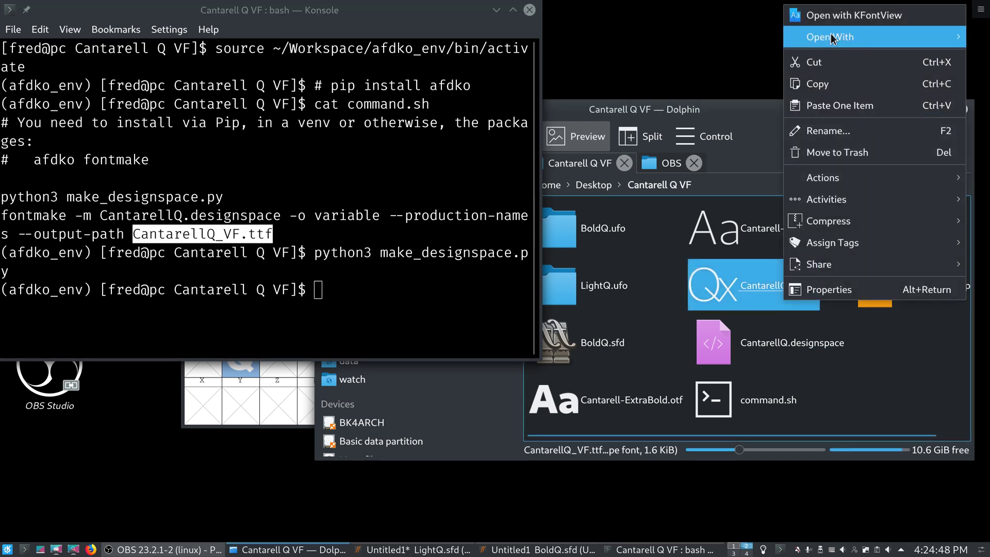
pyautogui.moveTo(830, 33)
pyautogui.click(759, 35)
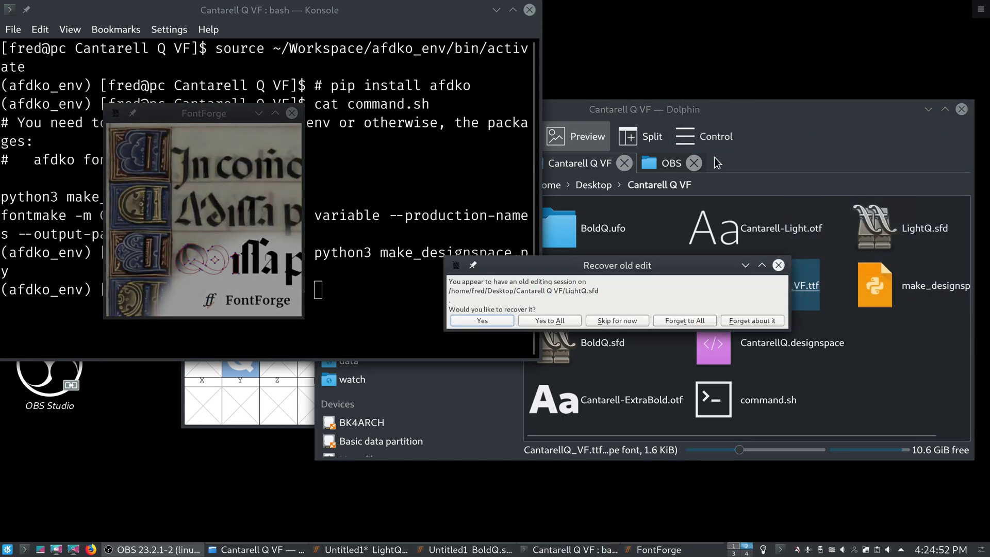
pyautogui.click(629, 323)
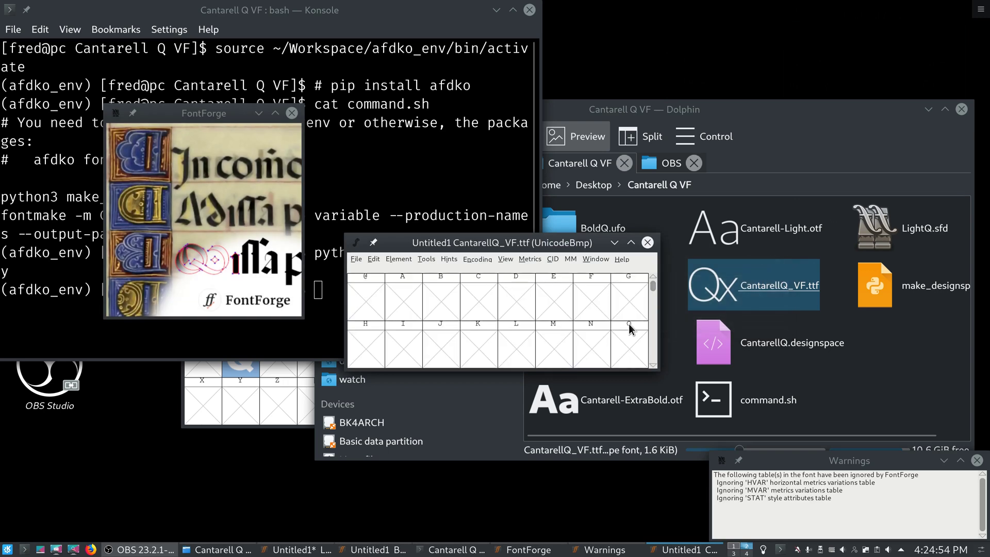
pyautogui.scroll(-2, 623, 320)
pyautogui.click(402, 299)
pyautogui.doubleClick(402, 299)
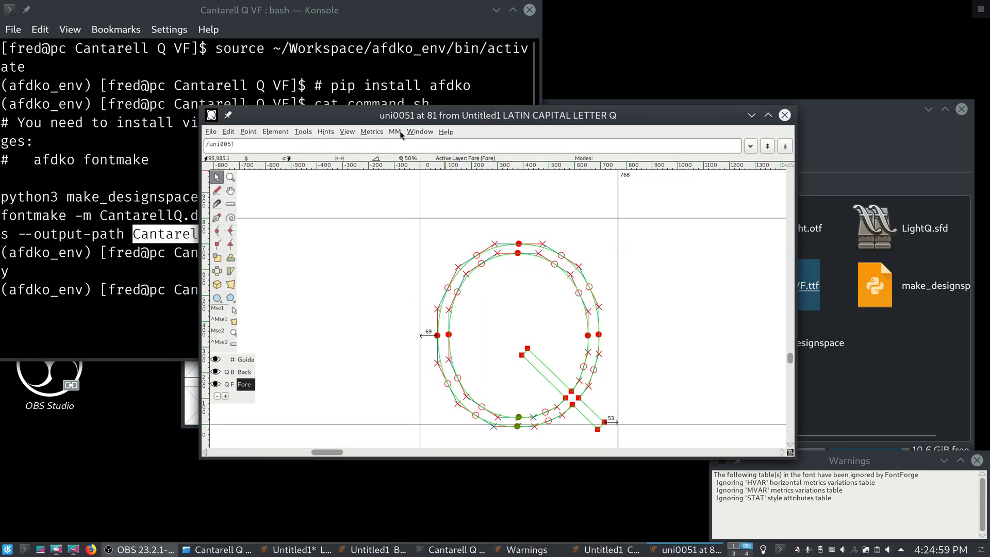
# Switch the Q glyph between the Untitled1 and 1000-weight masters, then view all masters together
pyautogui.click(395, 132)
pyautogui.click(446, 184)
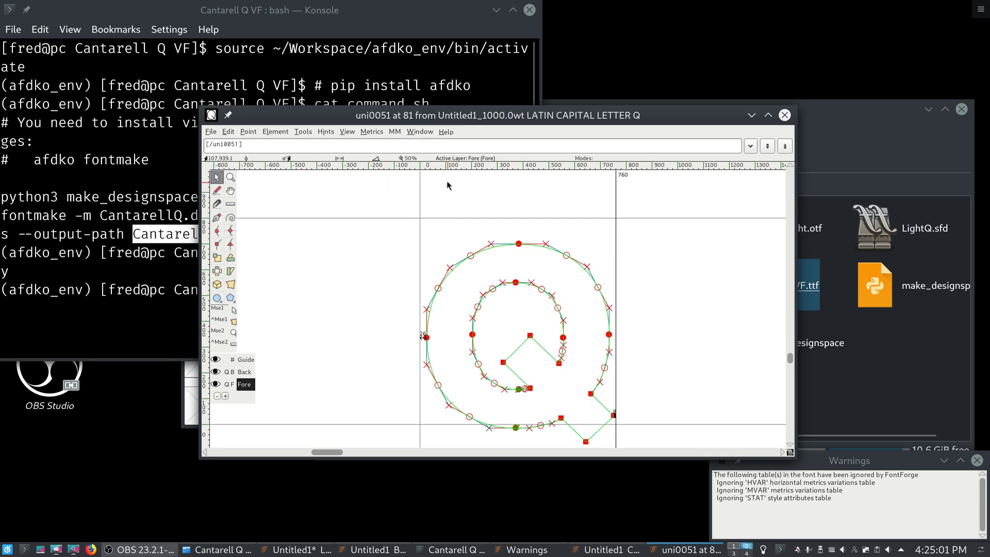
pyautogui.click(394, 133)
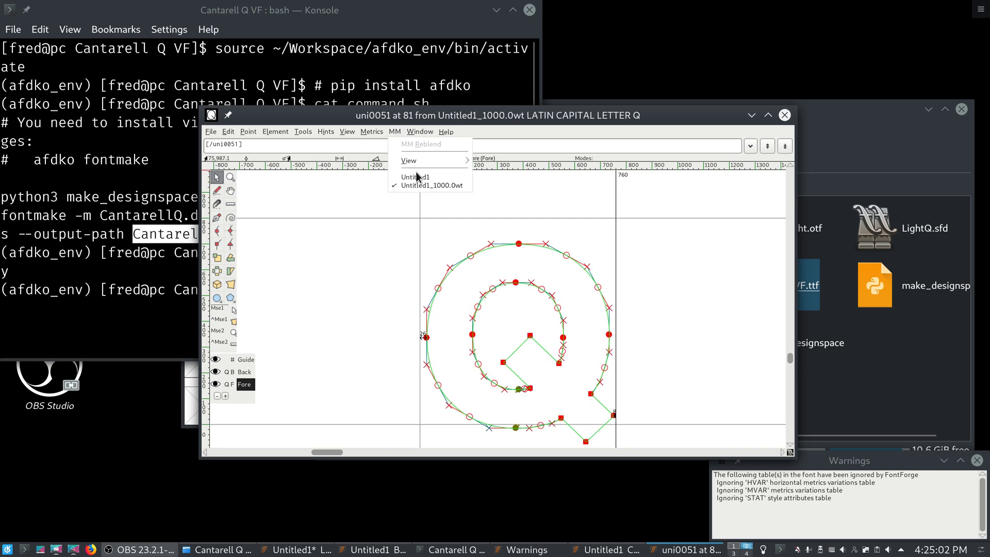
pyautogui.click(422, 178)
pyautogui.click(398, 133)
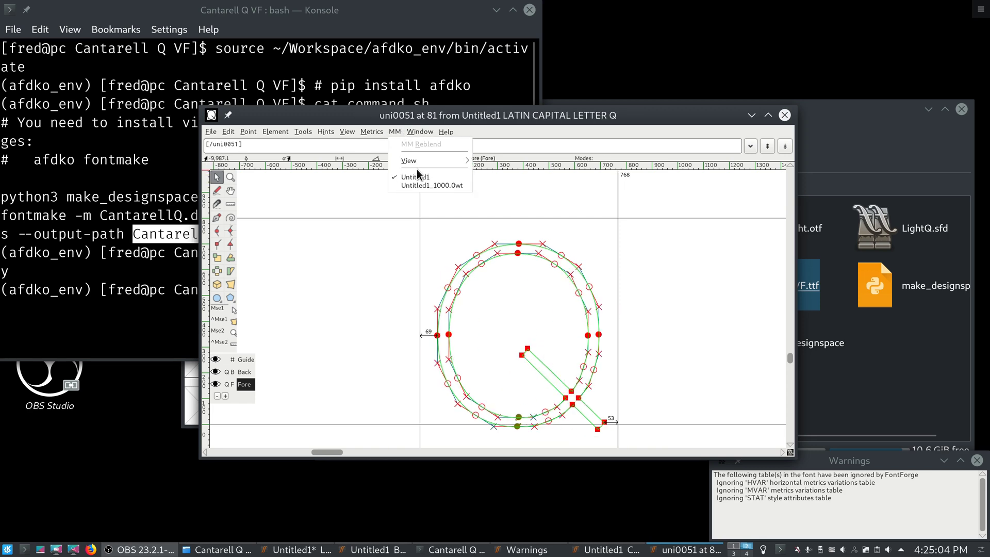
pyautogui.click(434, 186)
pyautogui.click(394, 132)
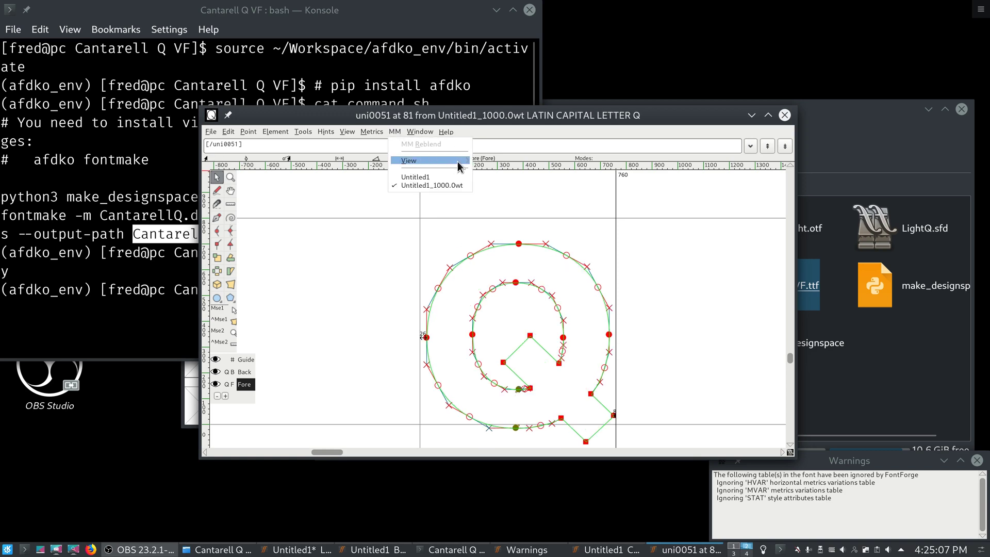
pyautogui.click(489, 164)
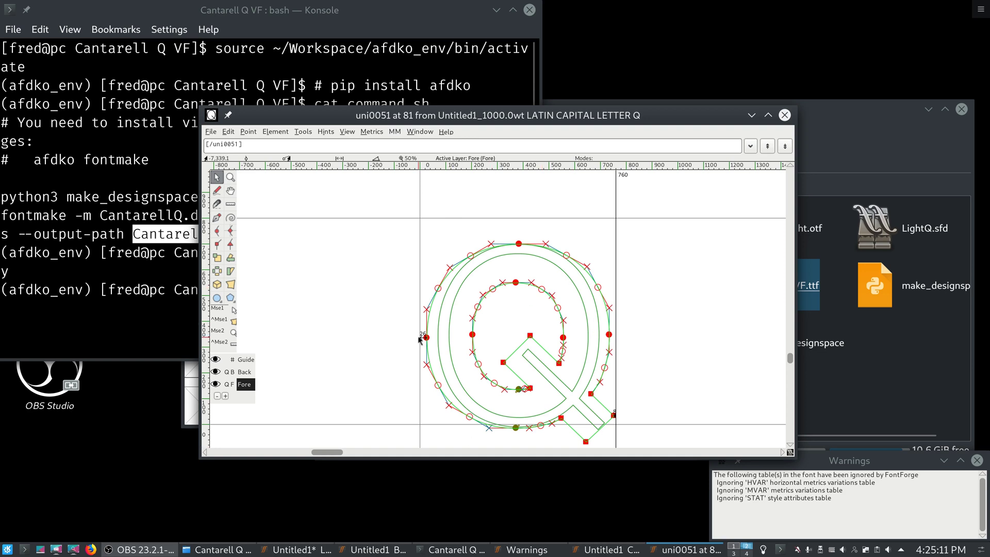
pyautogui.click(394, 132)
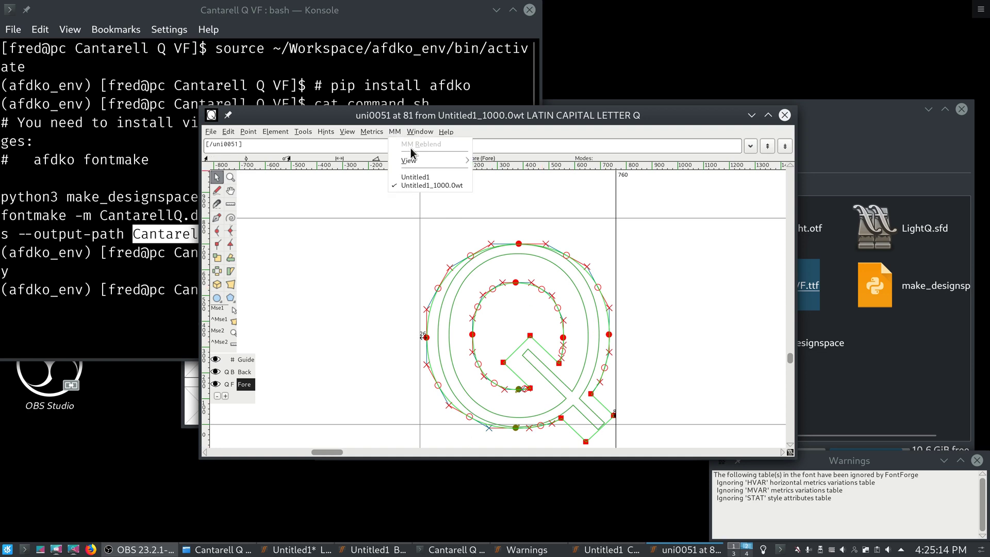
# Close the Q glyph, blend the masters to a new font at weight 300, then close it
pyautogui.click(785, 116)
pyautogui.click(783, 116)
pyautogui.click(570, 258)
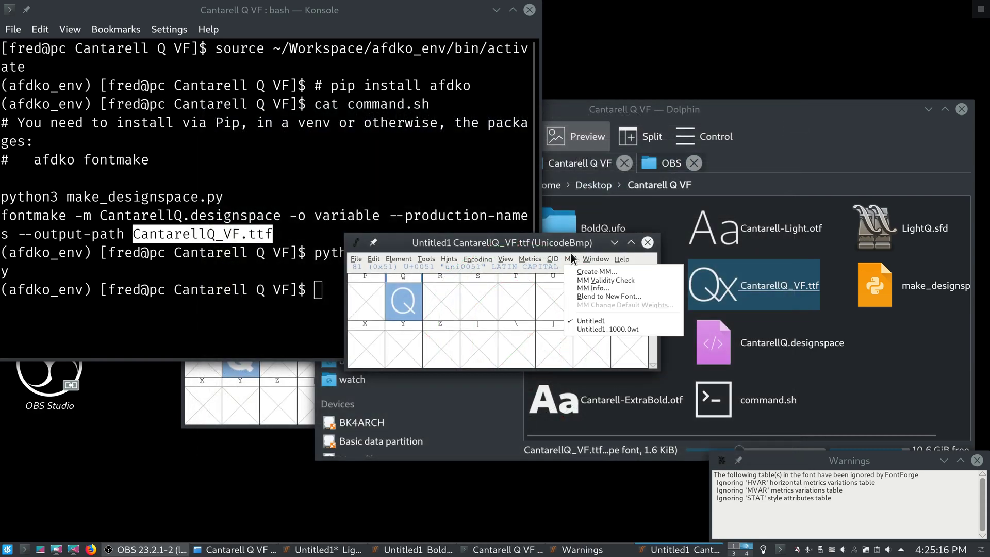
pyautogui.click(604, 297)
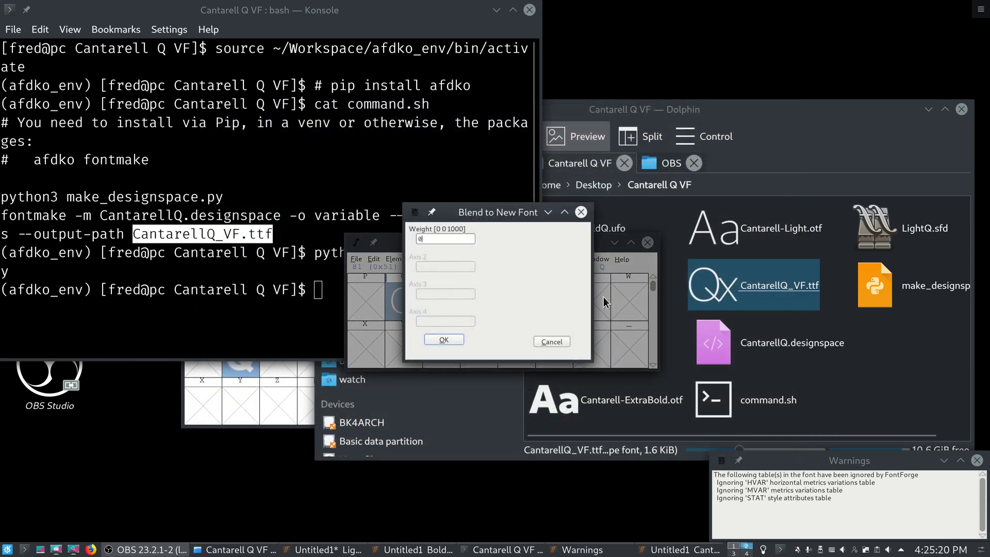
pyautogui.doubleClick(436, 238)
pyautogui.write('300')
pyautogui.click(443, 339)
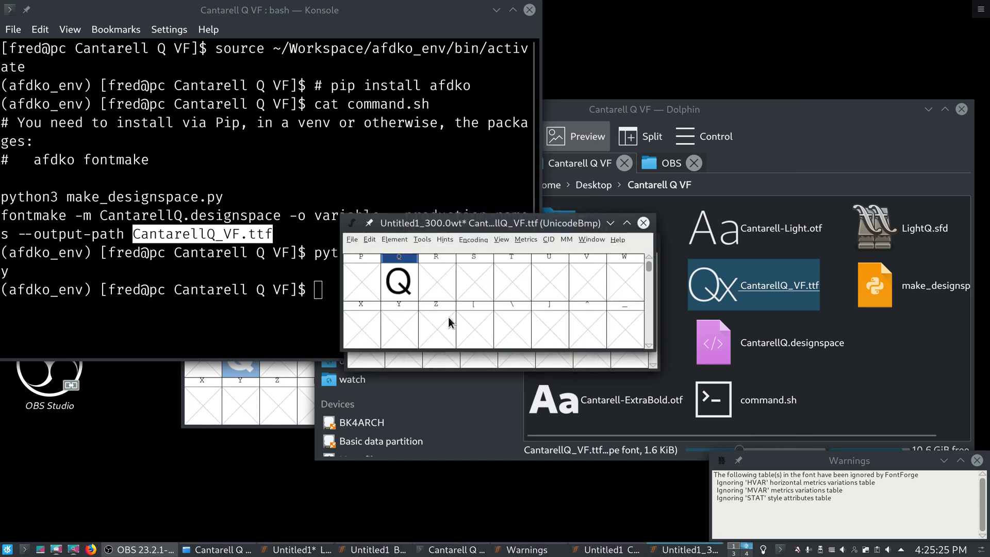
pyautogui.moveTo(484, 223); pyautogui.dragTo(597, 249)
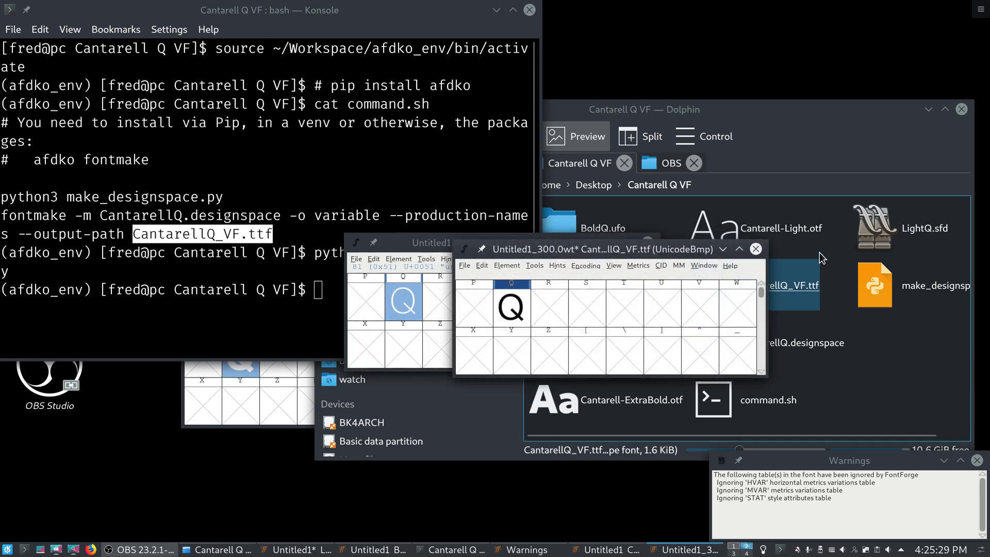
pyautogui.click(756, 249)
# Discard the 300-weight font unsaved and review the warning about ignored HVAR, MVAR and STAT tables
pyautogui.click(510, 305)
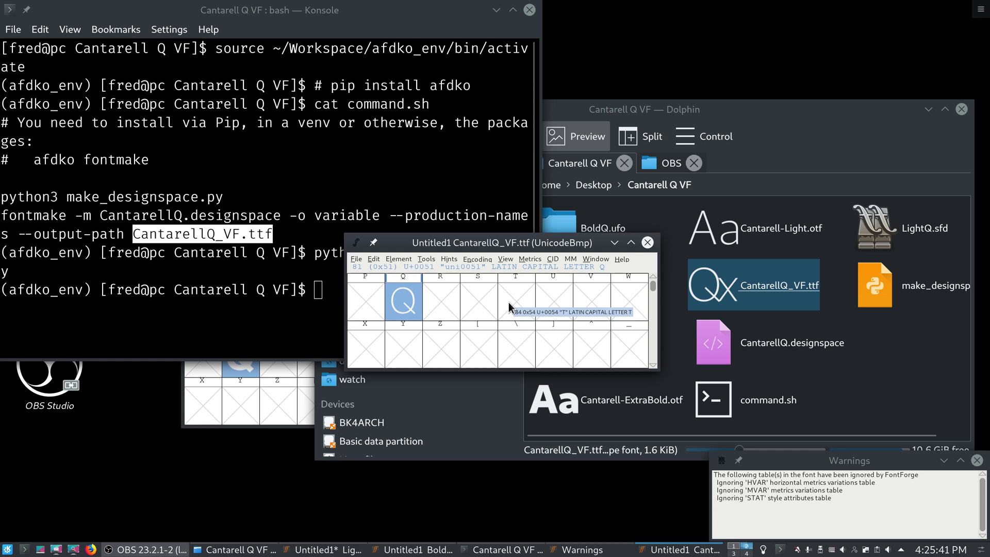
pyautogui.scroll(-1, 508, 302)
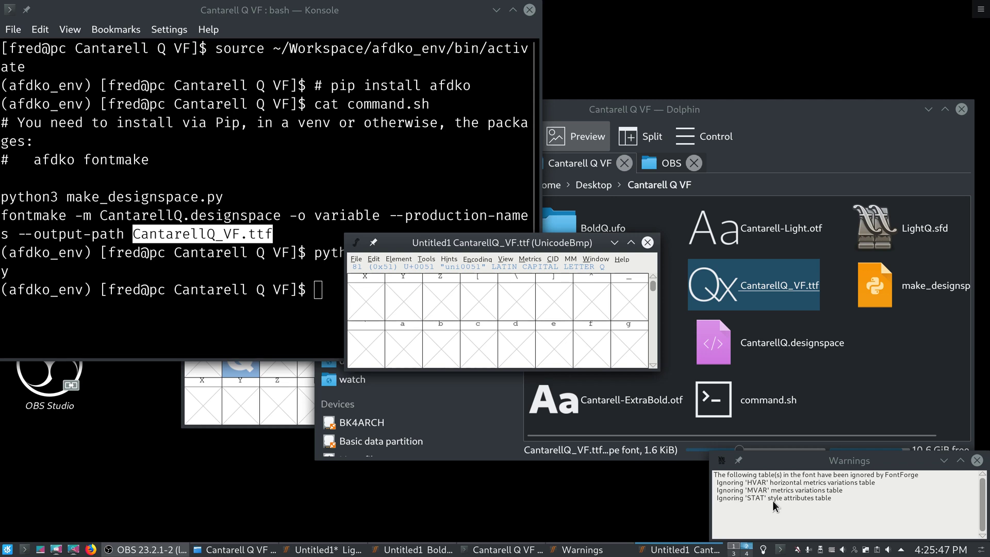
pyautogui.click(759, 492)
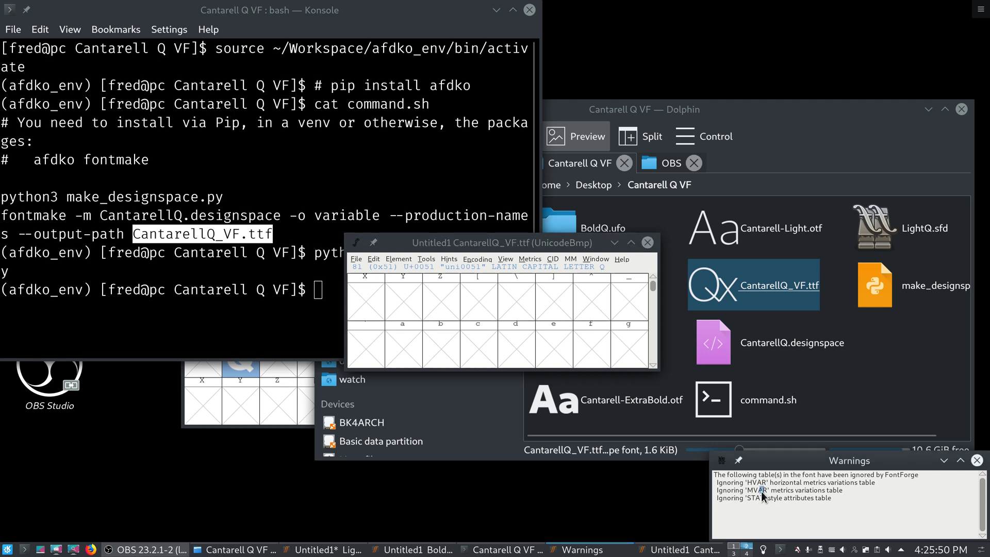
pyautogui.click(597, 346)
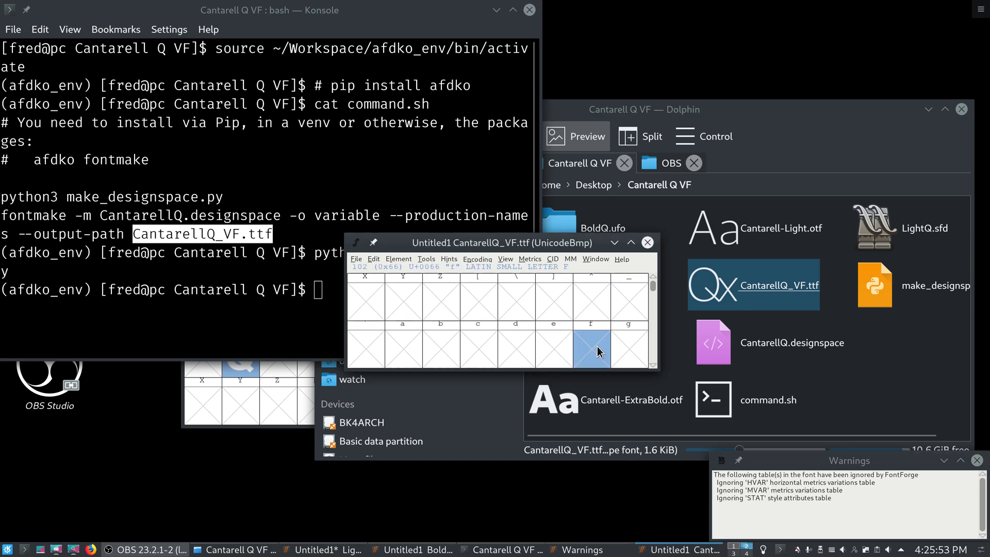
pyautogui.scroll(2, 598, 352)
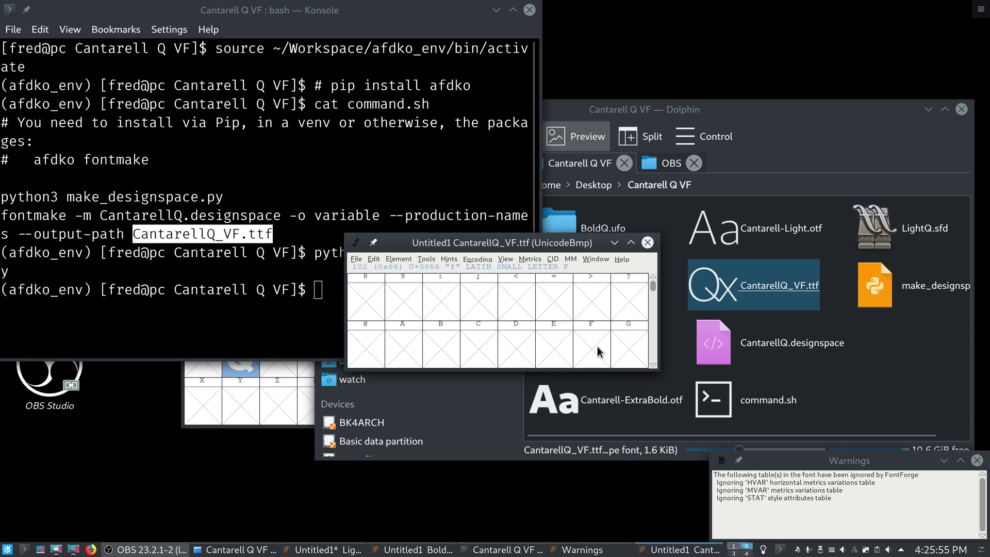
# Close FontForge and rerun the fontmake command to build CantarellQ_VF.ttf from CantarellQ.designspace
pyautogui.click(647, 242)
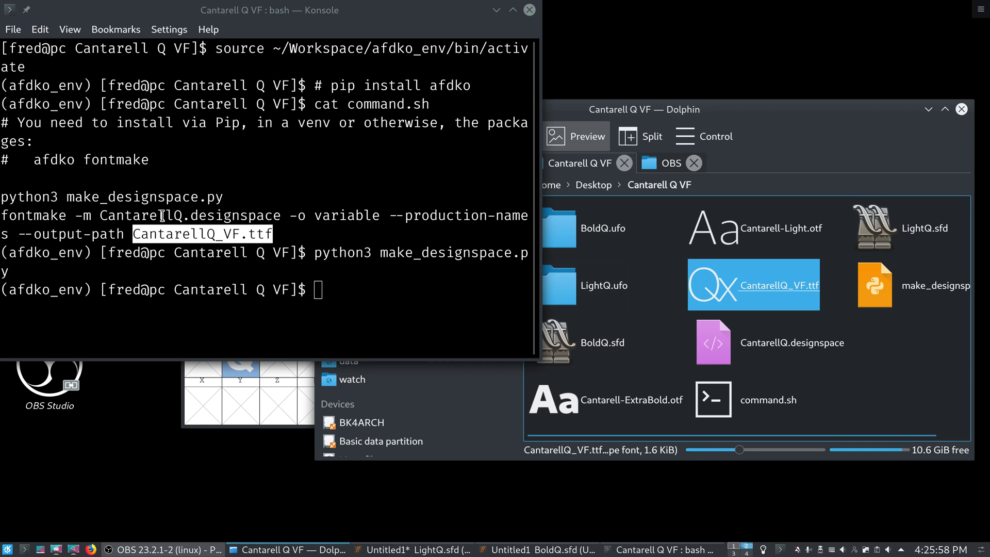
pyautogui.doubleClick(43, 214)
pyautogui.moveTo(44, 213); pyautogui.dragTo(278, 237)
pyautogui.middleClick(278, 236)
pyautogui.press('Return')
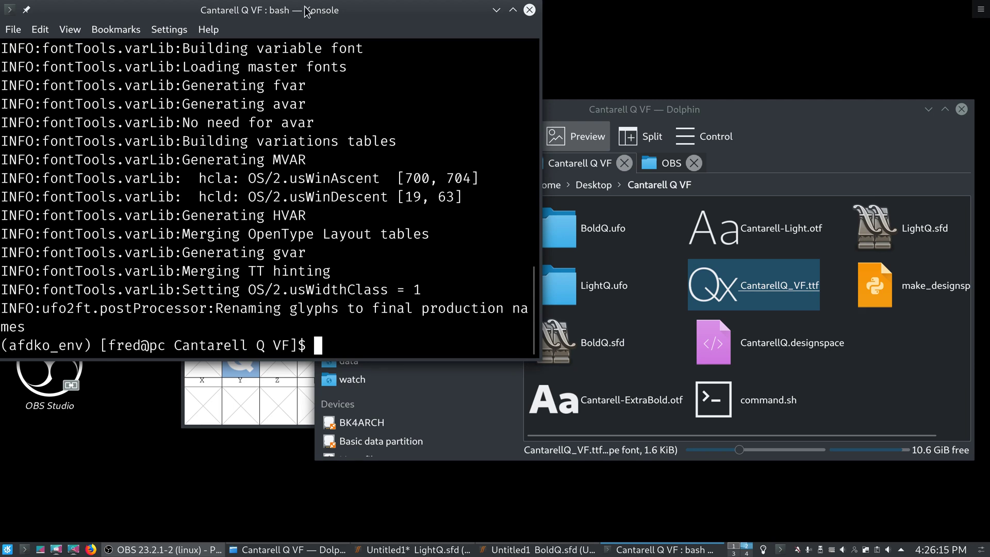
pyautogui.moveTo(308, 10); pyautogui.dragTo(535, 133)
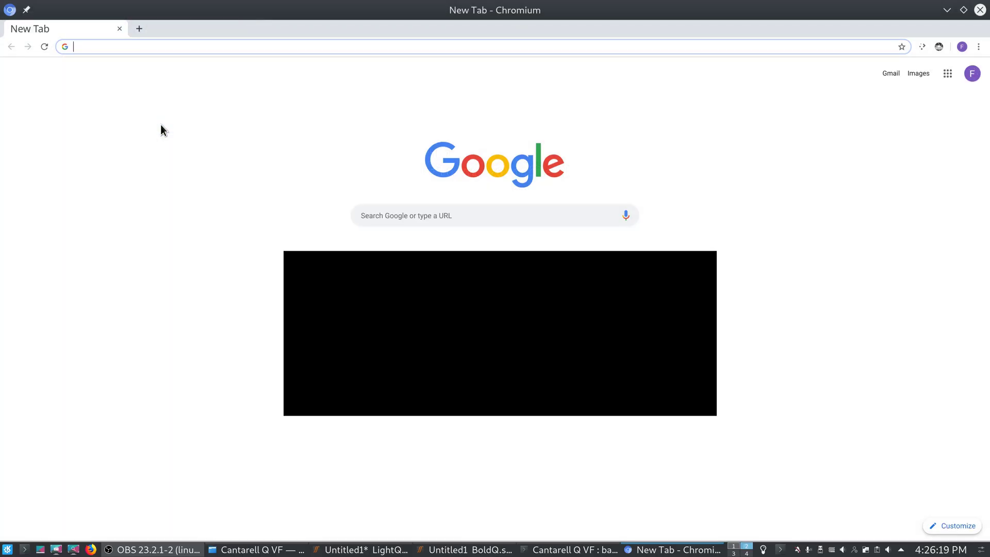
# Load axis-praxis.org by typing 'axis-' and accepting the autocompletion
pyautogui.write('a')
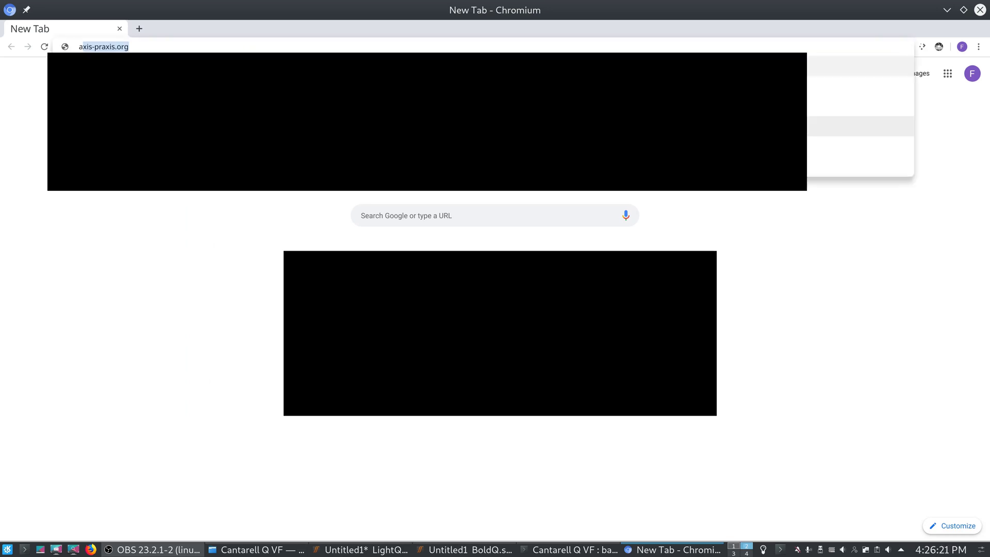
pyautogui.write('xis-')
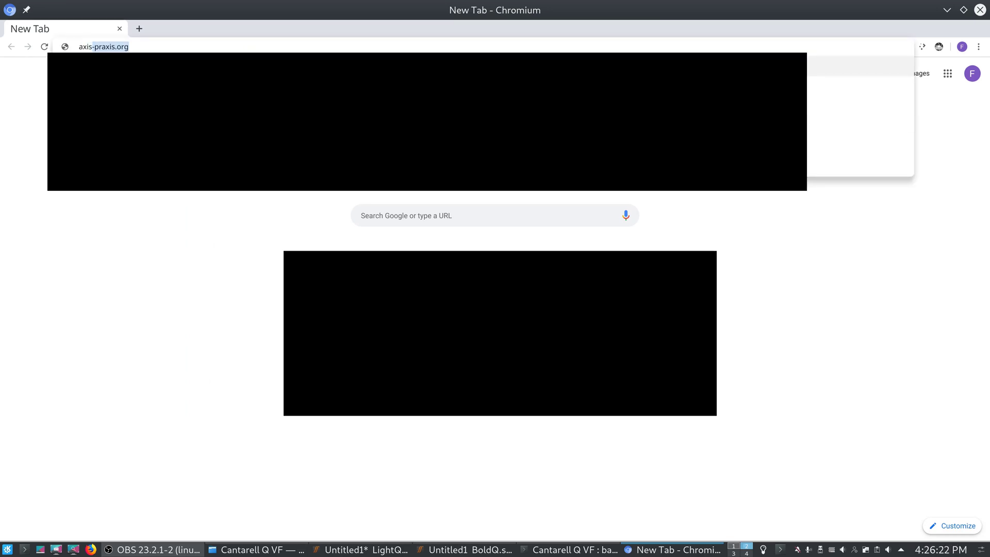
pyautogui.press('Return')
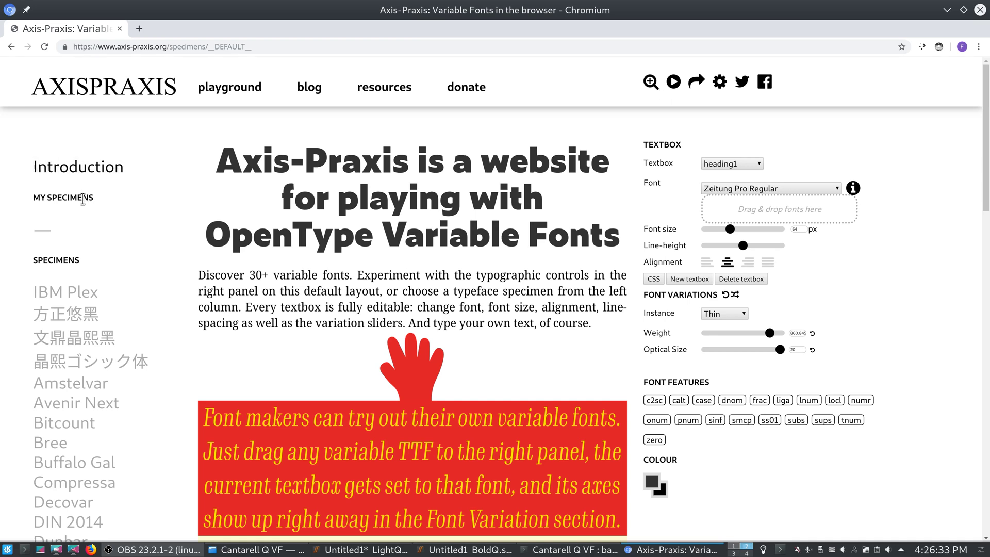
# Clear a stray text selection and open the Axis-Praxis playground page
pyautogui.doubleClick(83, 198)
pyautogui.doubleClick(41, 230)
pyautogui.click(40, 232)
pyautogui.scroll(-5, 988, 227)
pyautogui.moveTo(988, 227); pyautogui.dragTo(987, 185)
pyautogui.click(236, 87)
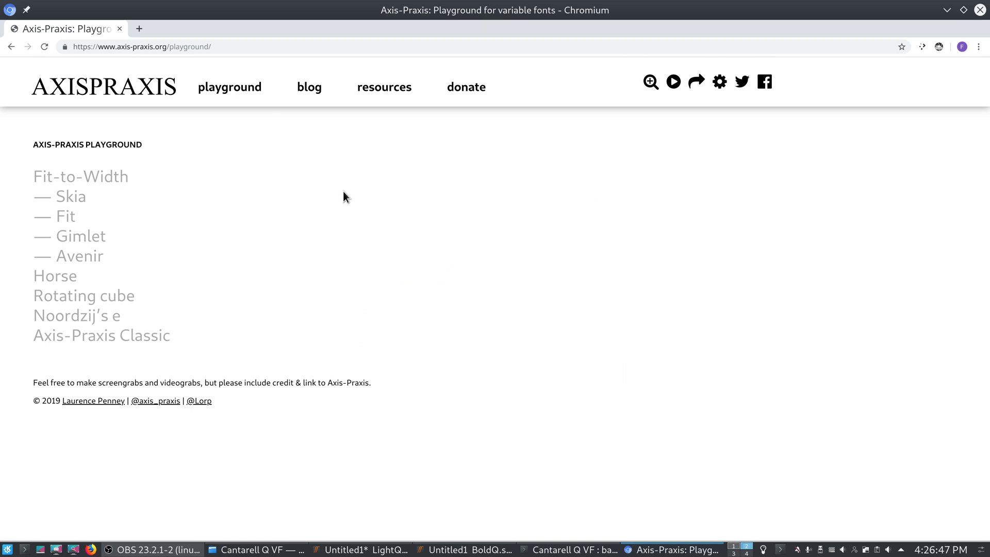
pyautogui.doubleClick(111, 178)
pyautogui.click(112, 178)
# View the Avenir resize-textbox demo, then return to the default specimen page
pyautogui.click(104, 258)
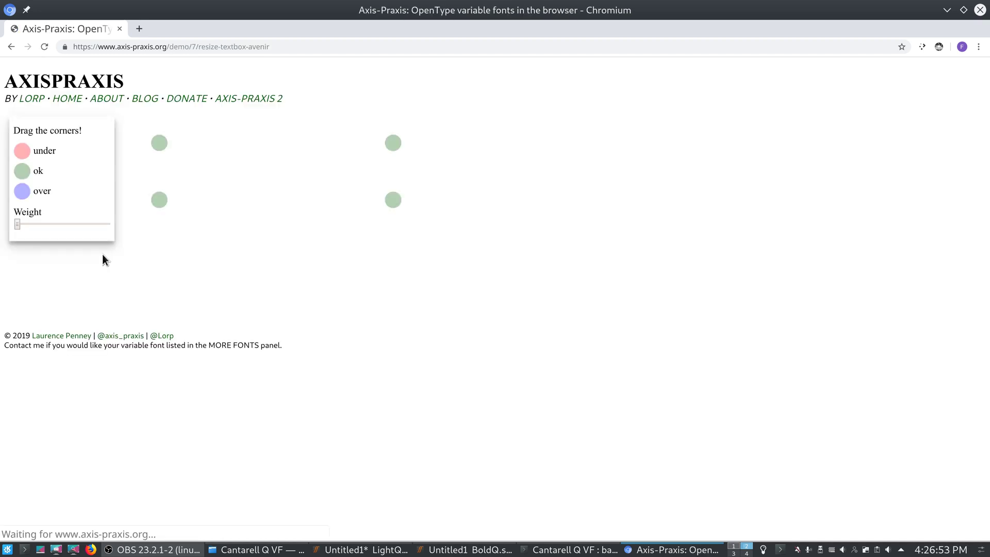
pyautogui.click(11, 47)
pyautogui.click(11, 46)
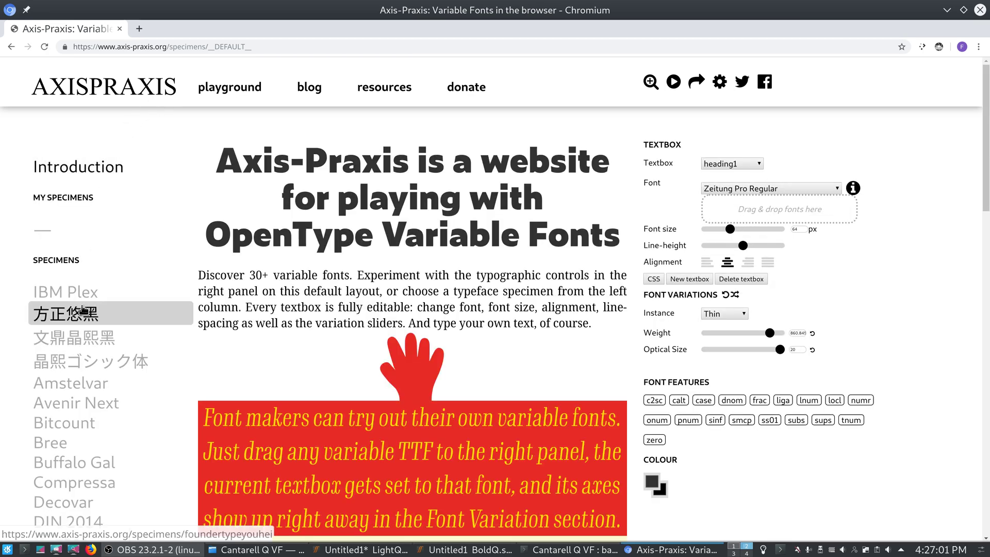
# Open the Bree specimen, then the Venn specimen, and scroll through it
pyautogui.scroll(-2, 83, 310)
pyautogui.click(84, 335)
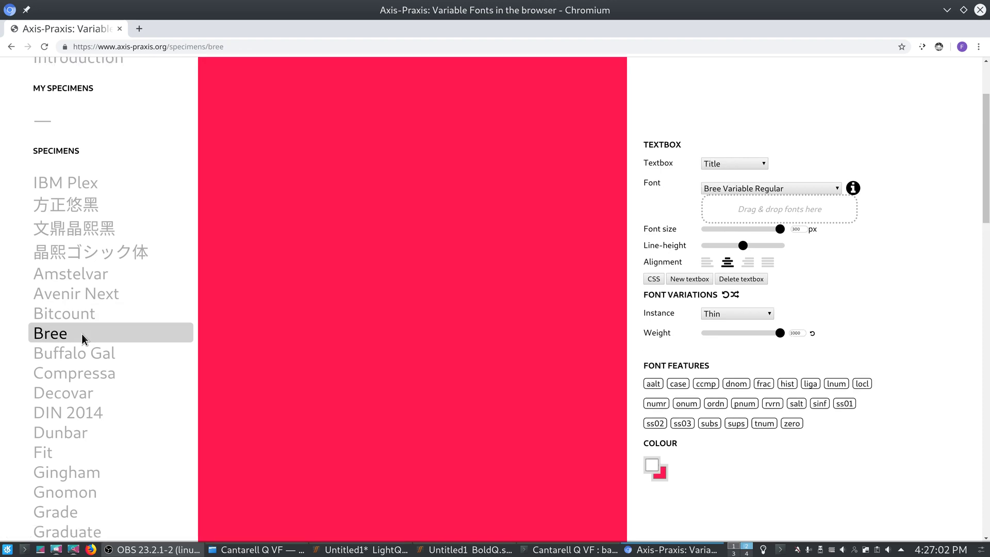
pyautogui.scroll(-10, 84, 337)
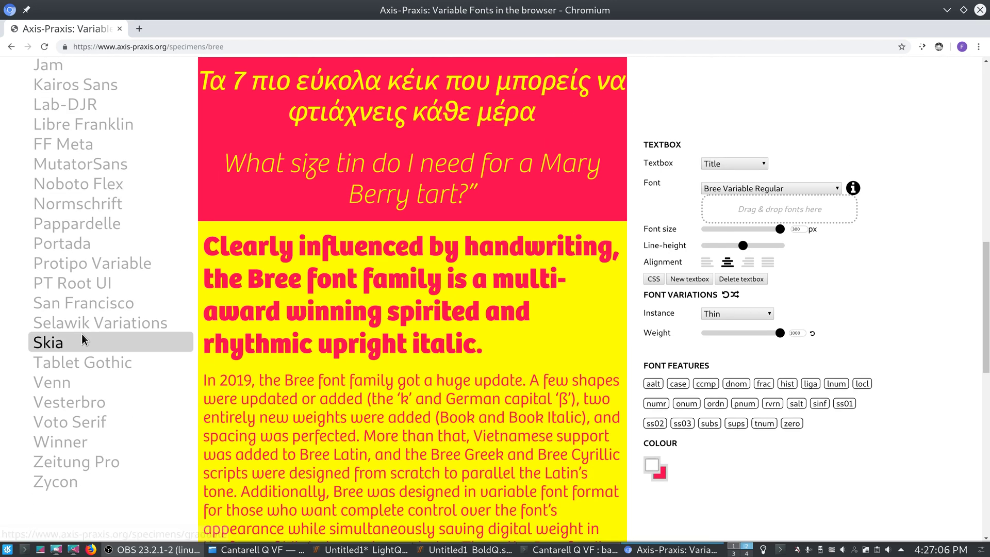
pyautogui.click(79, 383)
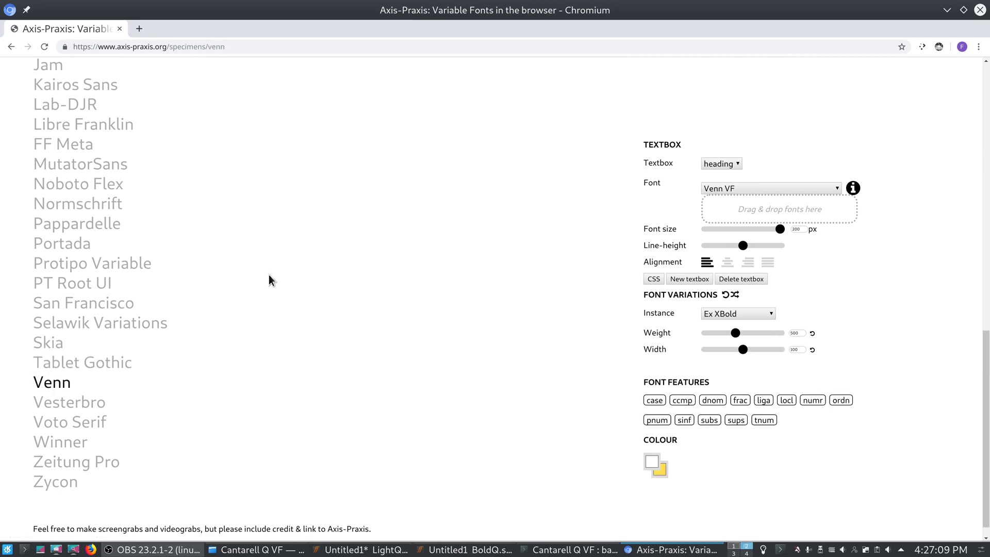
pyautogui.scroll(10, 361, 248)
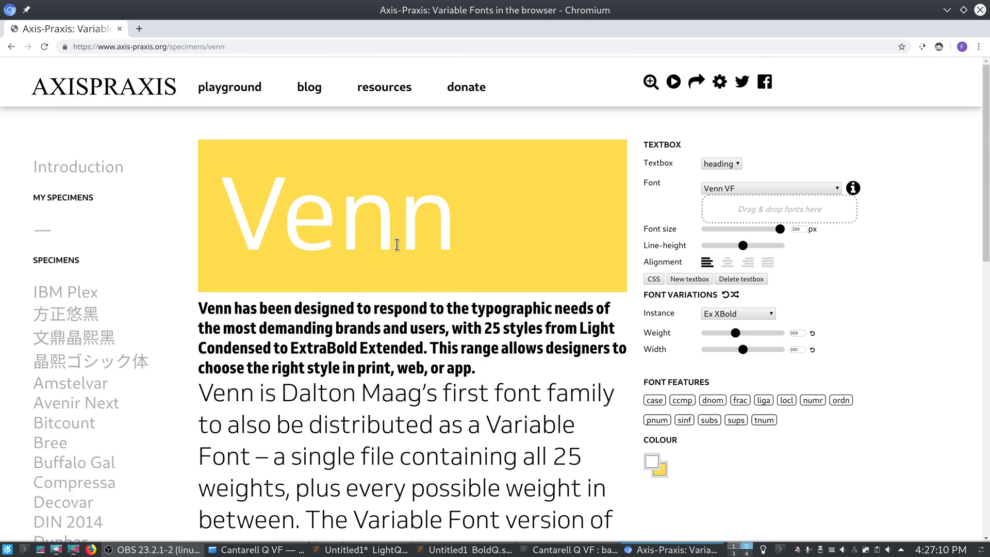
pyautogui.scroll(-1, 397, 244)
pyautogui.scroll(-8, 400, 261)
# Enlarge the lower paragraph to 192 px and load CantarellQ_VF.ttf into it from Dolphin
pyautogui.click(604, 209)
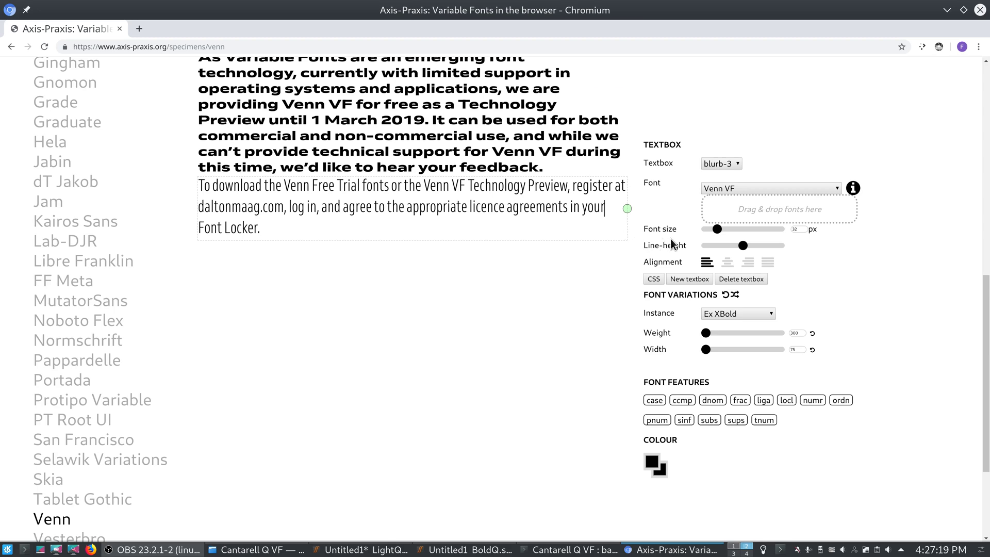
pyautogui.moveTo(722, 233); pyautogui.dragTo(783, 234)
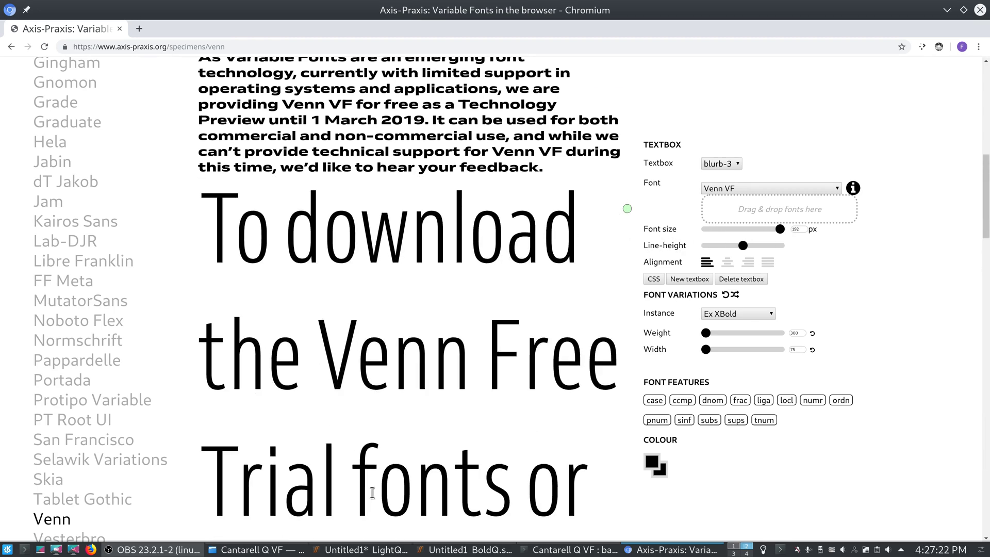
pyautogui.click(304, 548)
pyautogui.moveTo(876, 51); pyautogui.dragTo(543, 194)
pyautogui.moveTo(433, 383); pyautogui.dragTo(779, 209)
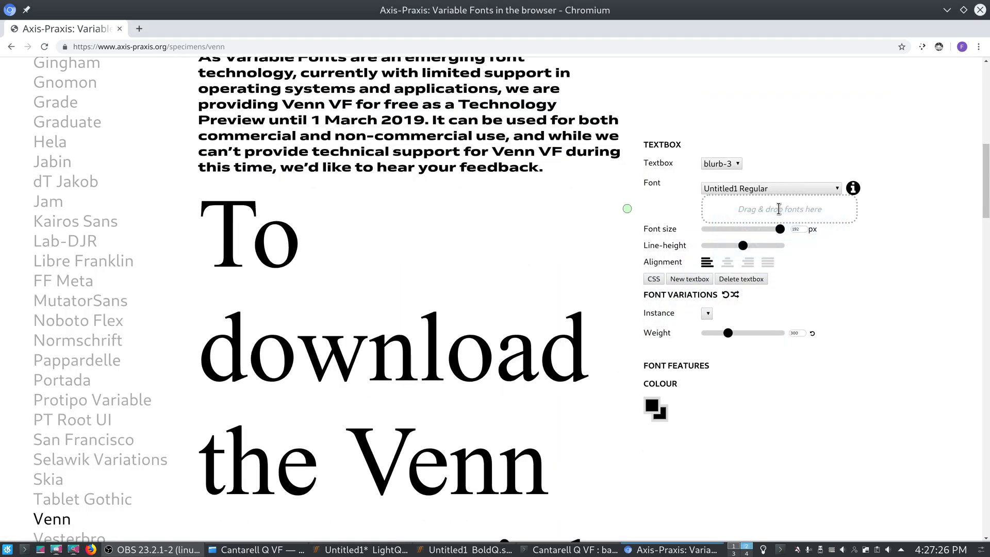
# Replace the paragraph's text with QQQxxx
pyautogui.click(515, 305)
pyautogui.hotkey('ctrl', 'a')
pyautogui.press('BackSpace')
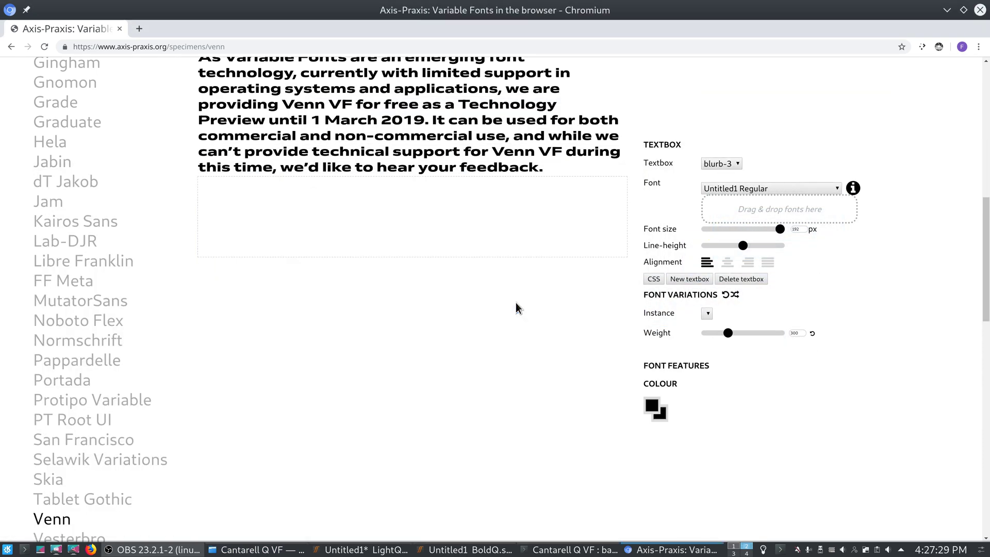
pyautogui.write('QQQxx')
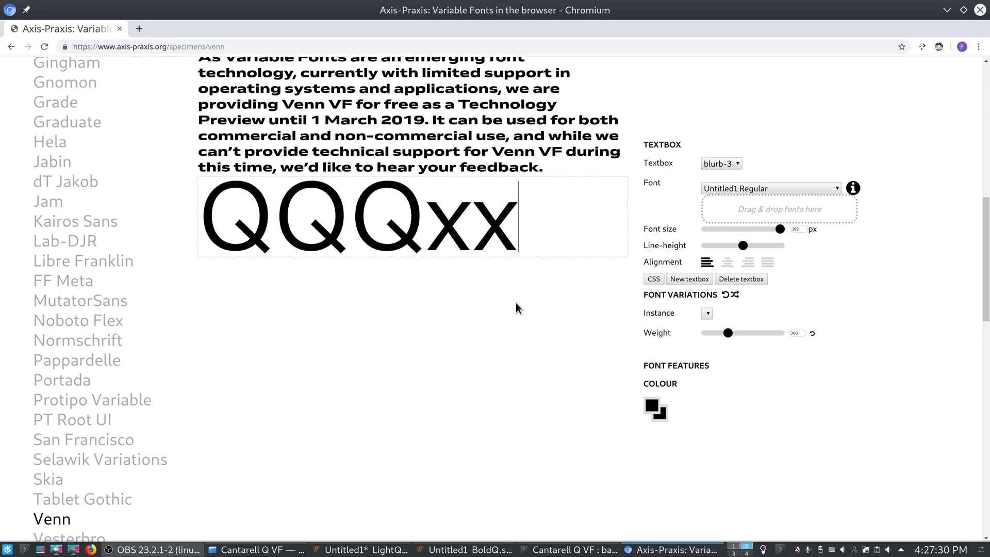
pyautogui.write('x')
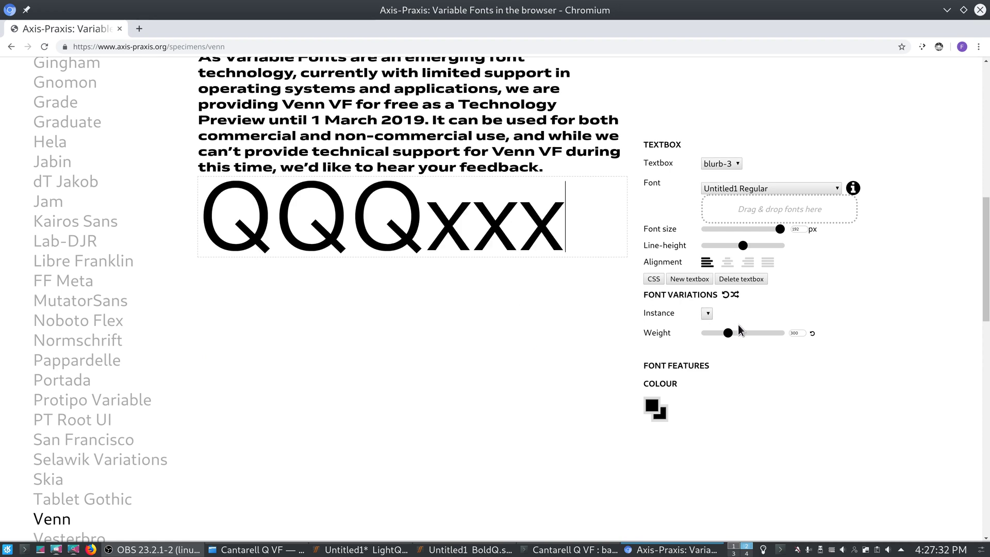
# Slide the Weight axis from thinnest to a medium weight around 403
pyautogui.moveTo(728, 333); pyautogui.dragTo(781, 333)
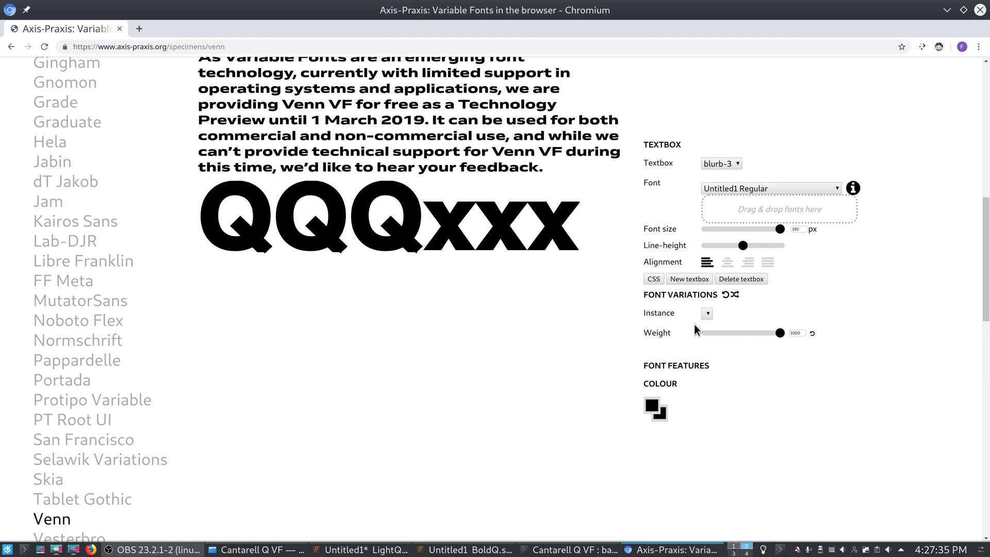
pyautogui.scroll(1, 630, 323)
pyautogui.scroll(1, 630, 324)
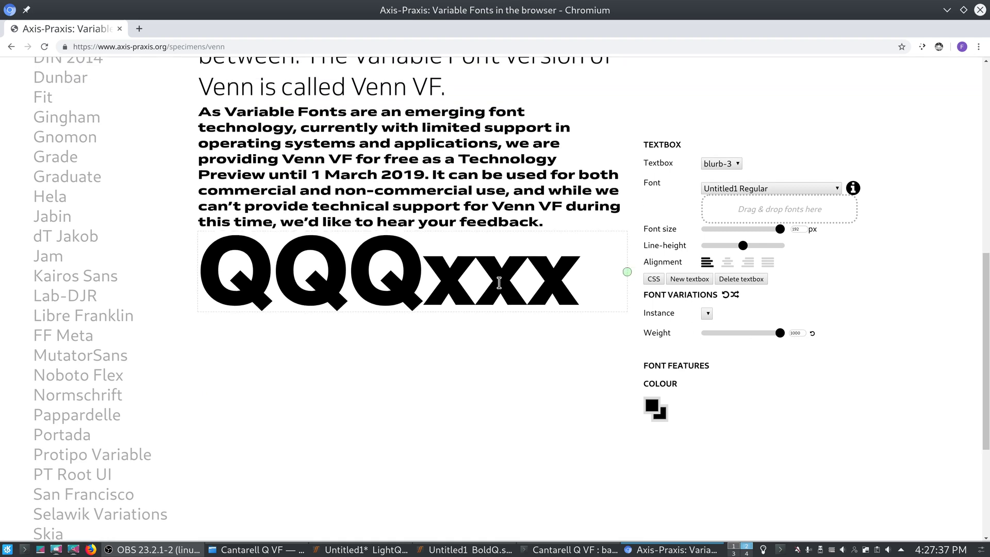
pyautogui.moveTo(780, 333)
pyautogui.mouseDown()
pyautogui.moveTo(712, 337)
pyautogui.moveTo(764, 337)
pyautogui.mouseUp()
pyautogui.scroll(2, 525, 328)
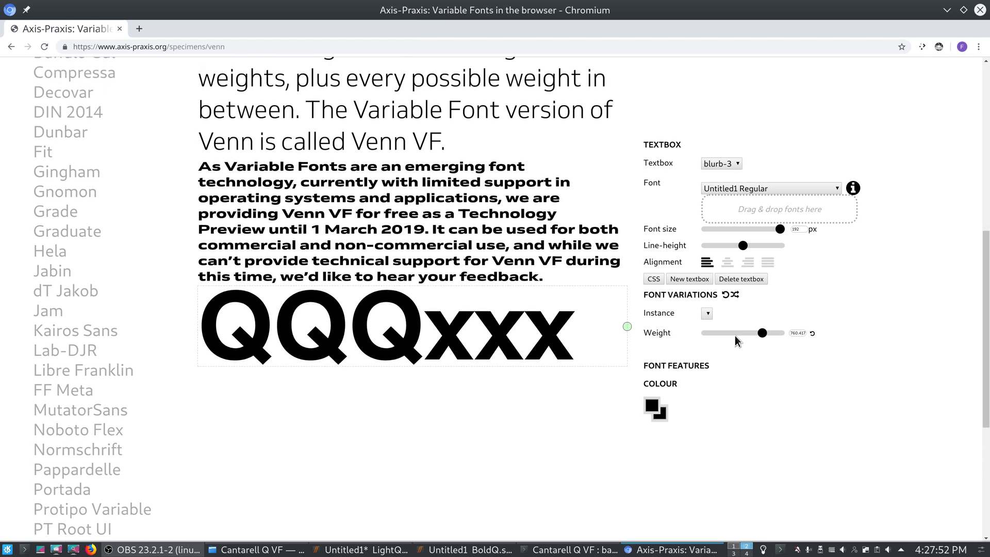
pyautogui.moveTo(763, 335); pyautogui.dragTo(736, 335)
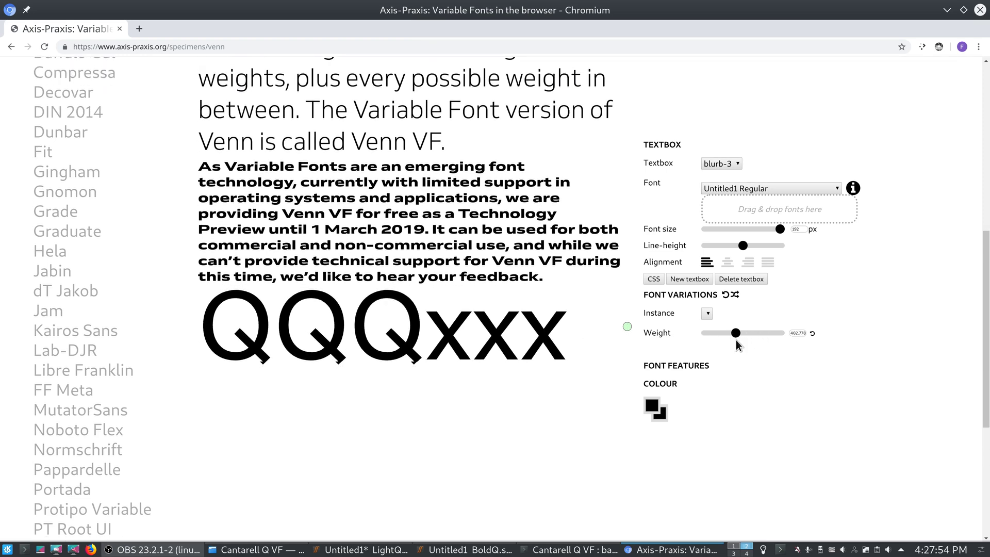
# Look over the Cantarell Q VF folder, then bring Konsole's fontmake build log forward
pyautogui.click(302, 551)
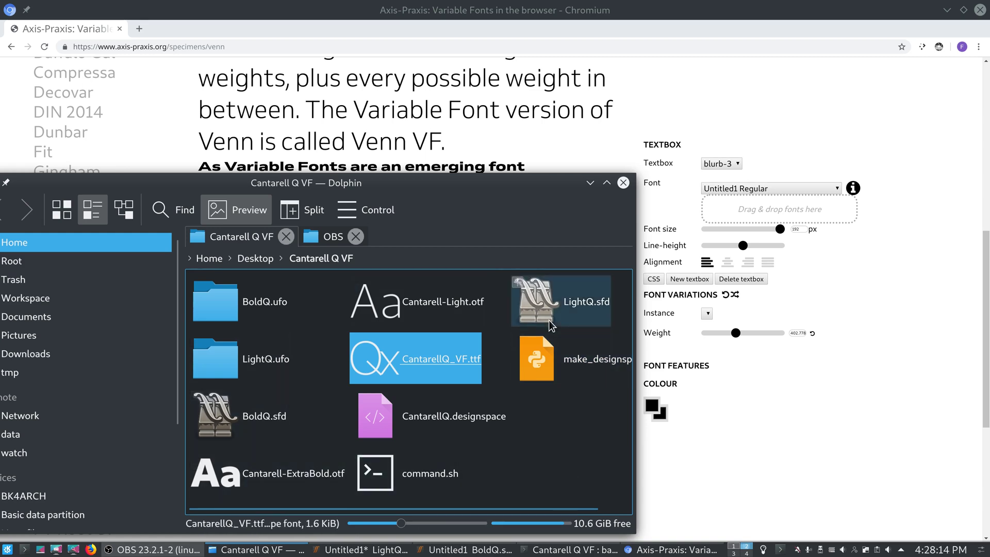
pyautogui.click(570, 550)
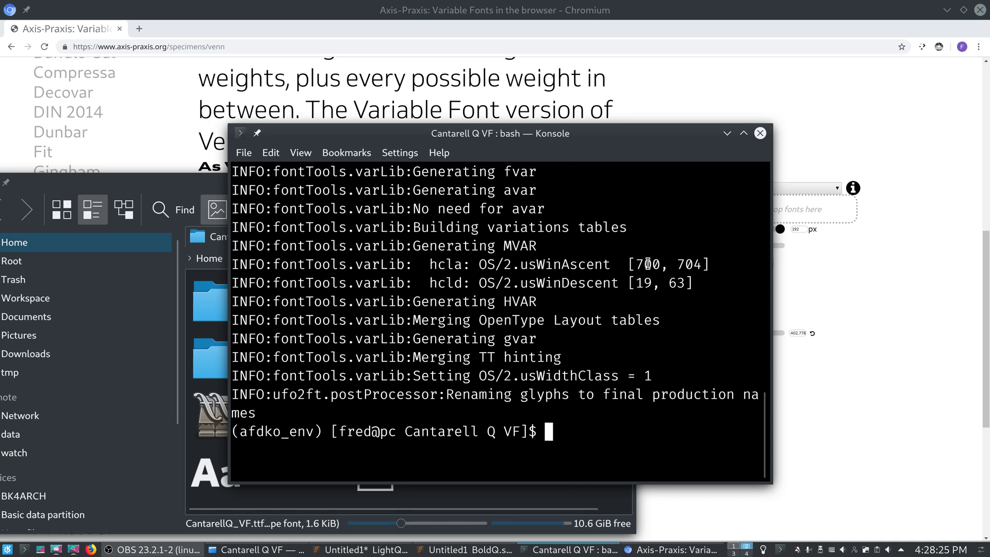
# Highlight the usWinAscent values 700, 704 and the MVAR and HVAR table names in the log
pyautogui.moveTo(644, 264); pyautogui.dragTo(713, 266)
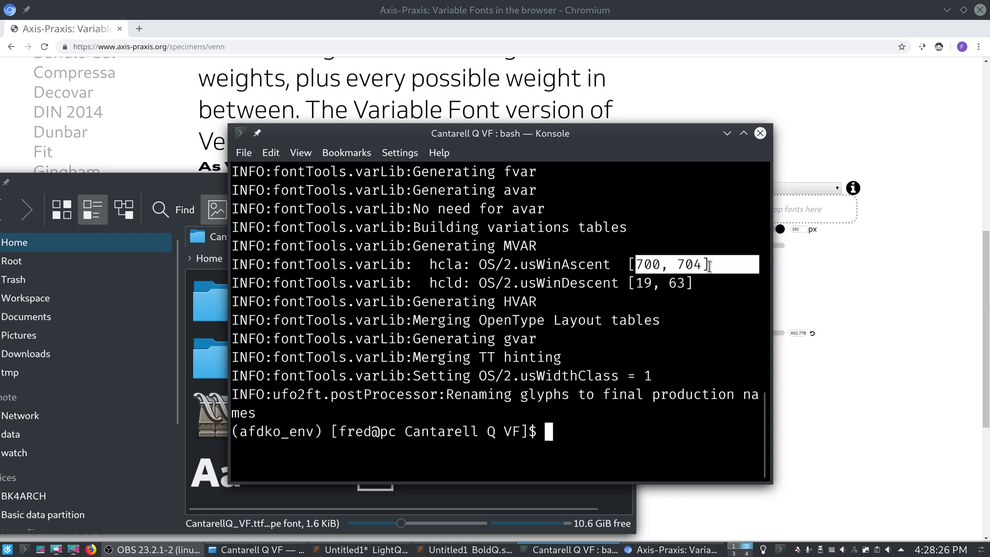
pyautogui.click(475, 245)
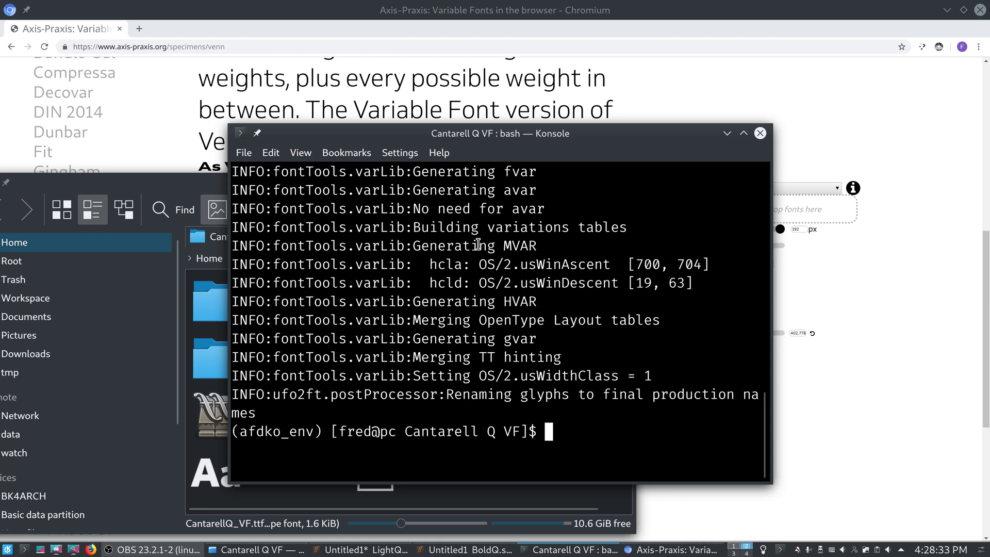
pyautogui.doubleClick(520, 245)
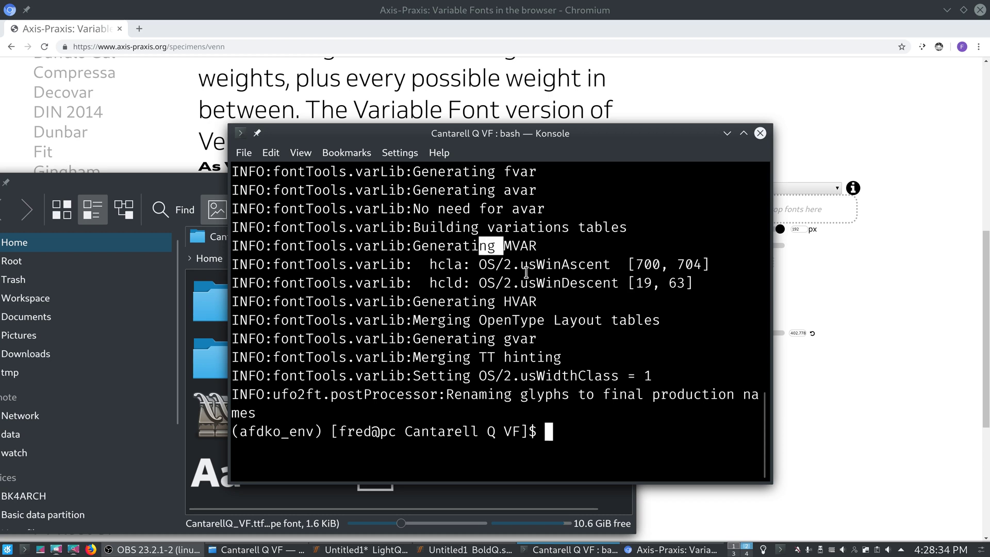
pyautogui.doubleClick(521, 302)
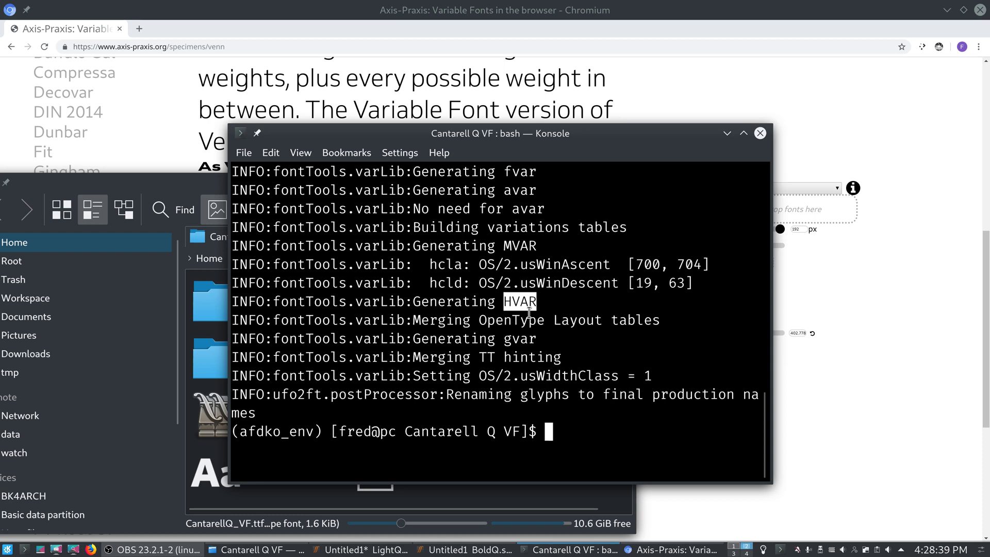
pyautogui.click(536, 489)
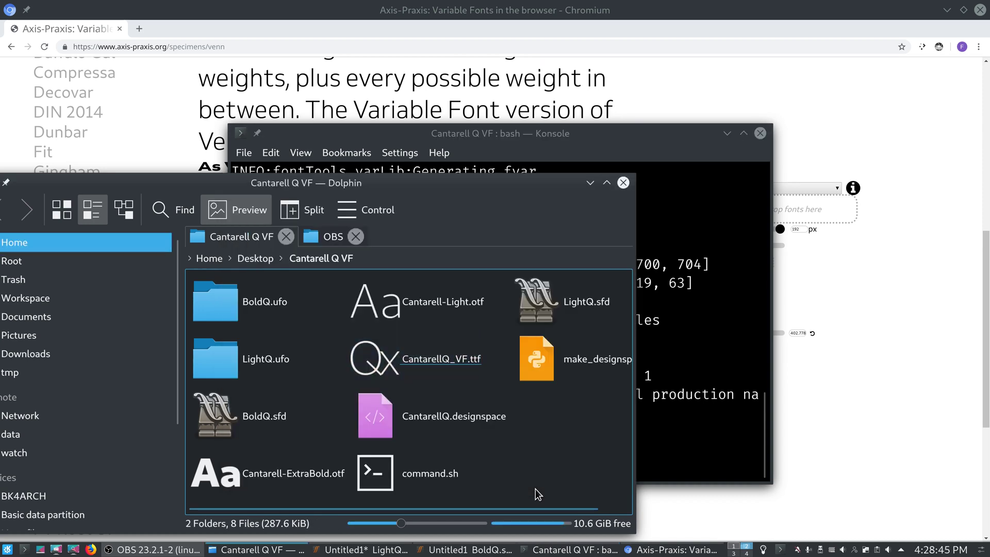